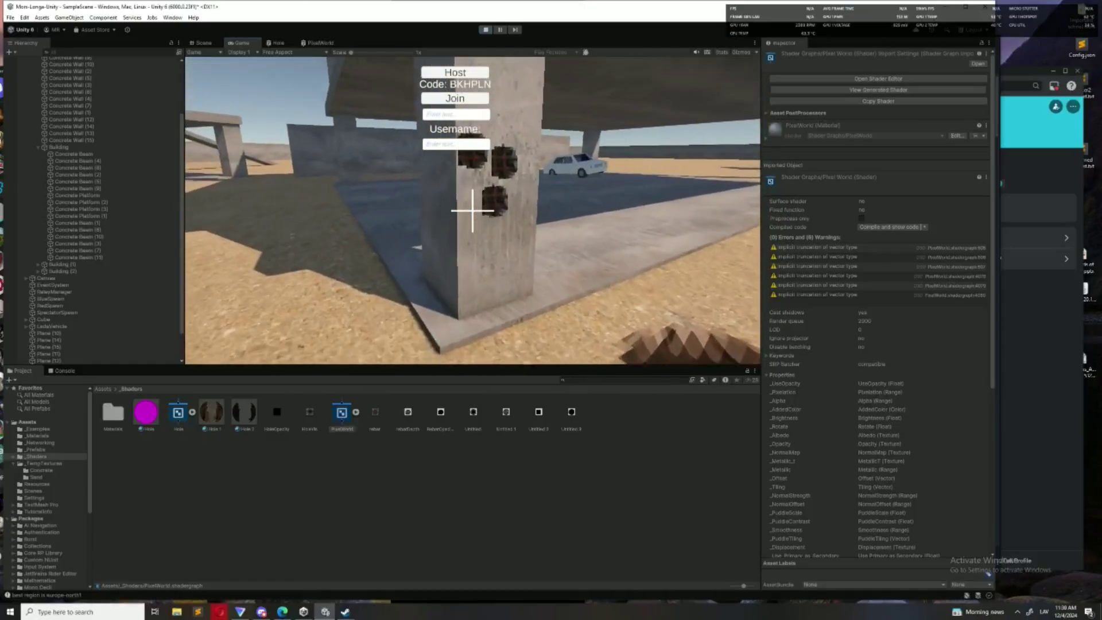
Examine the pixelated bullet holes on the concrete pillar and in the sand from several distances and angles
key(w)
key(d)
key(a)
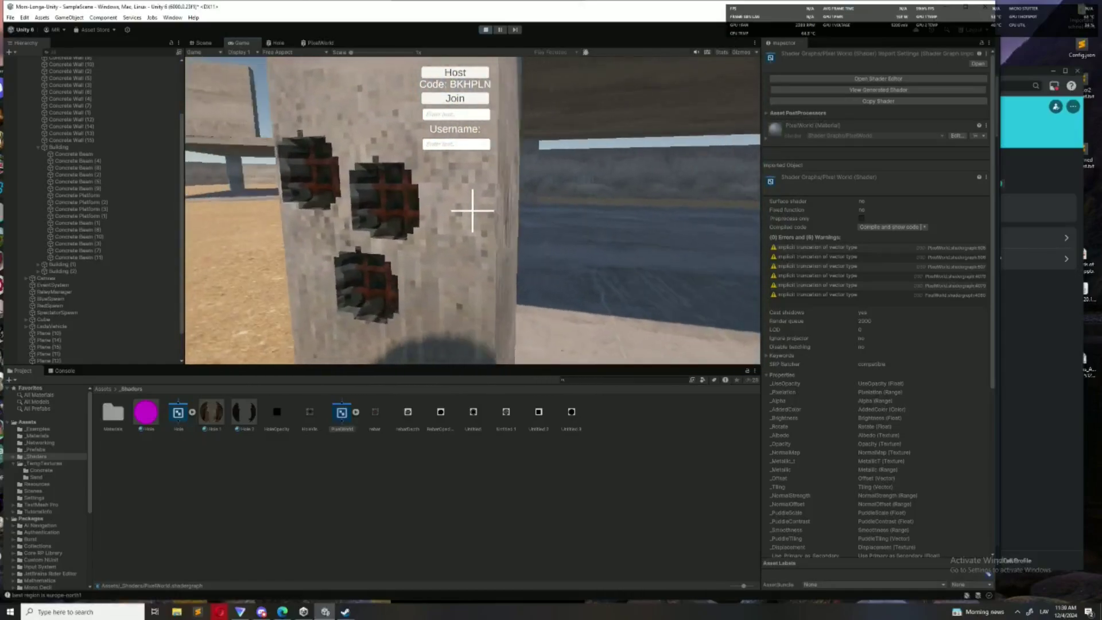
key(a)
key(d)
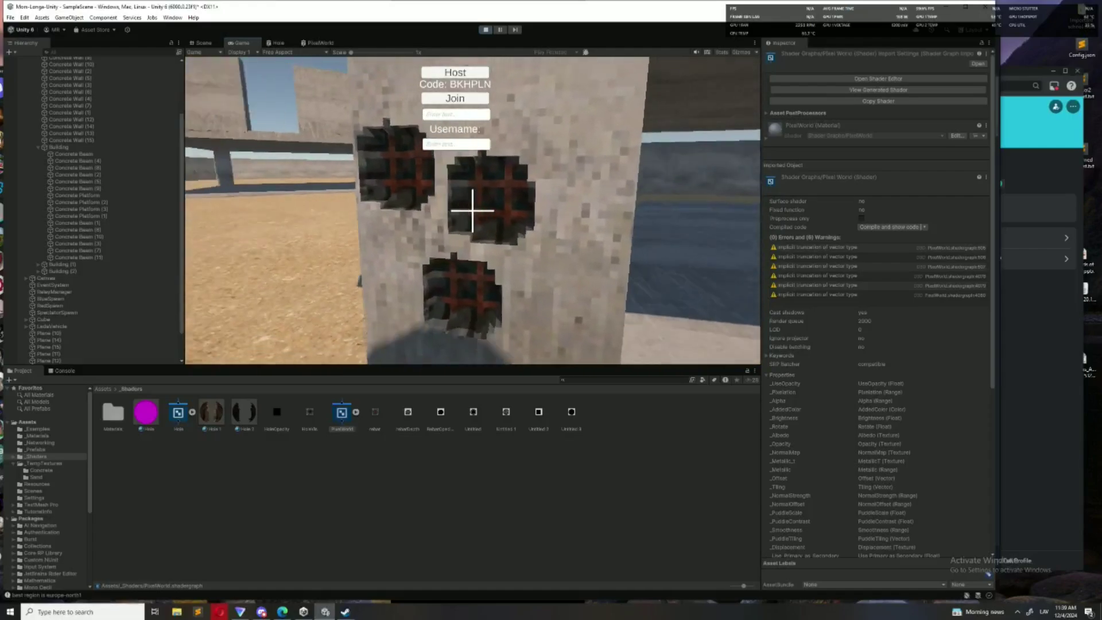
key(s)
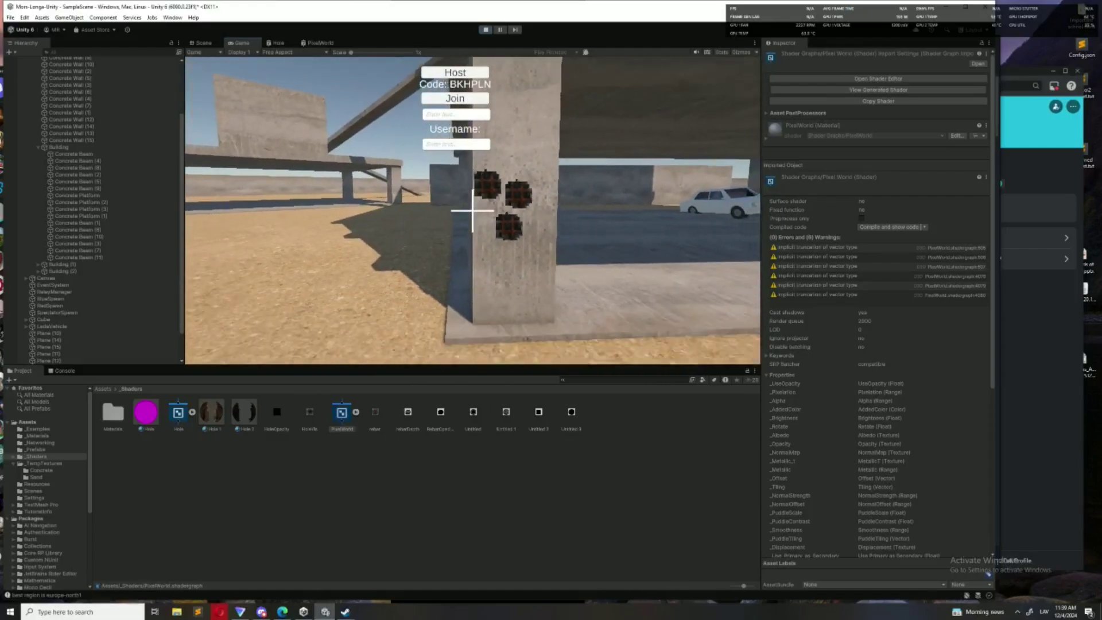
key(s)
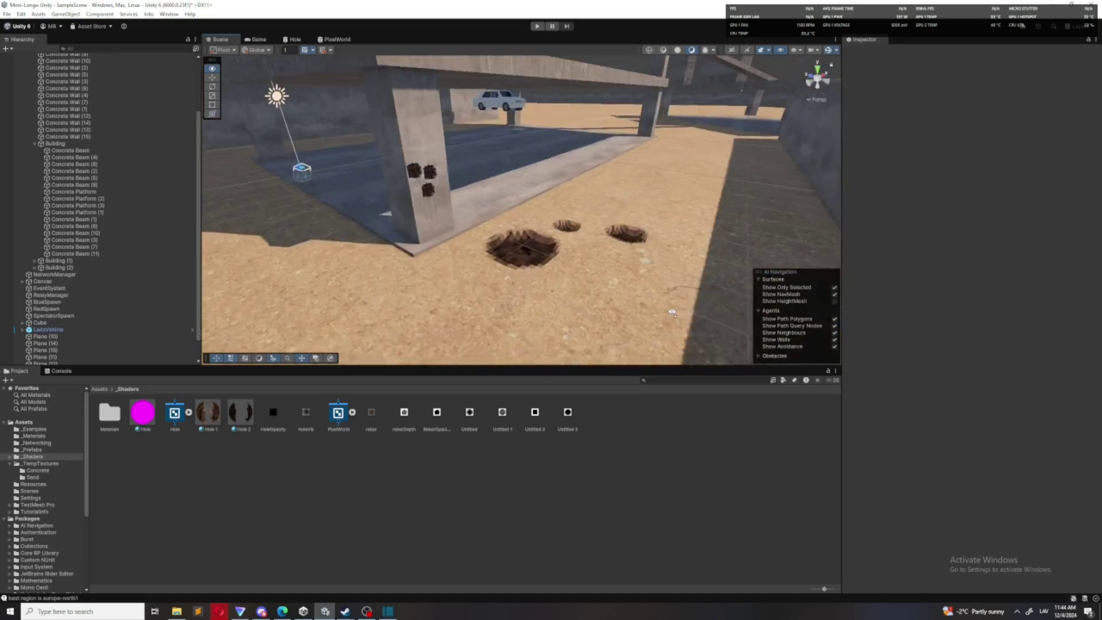
right_drag(672, 312, 673, 315)
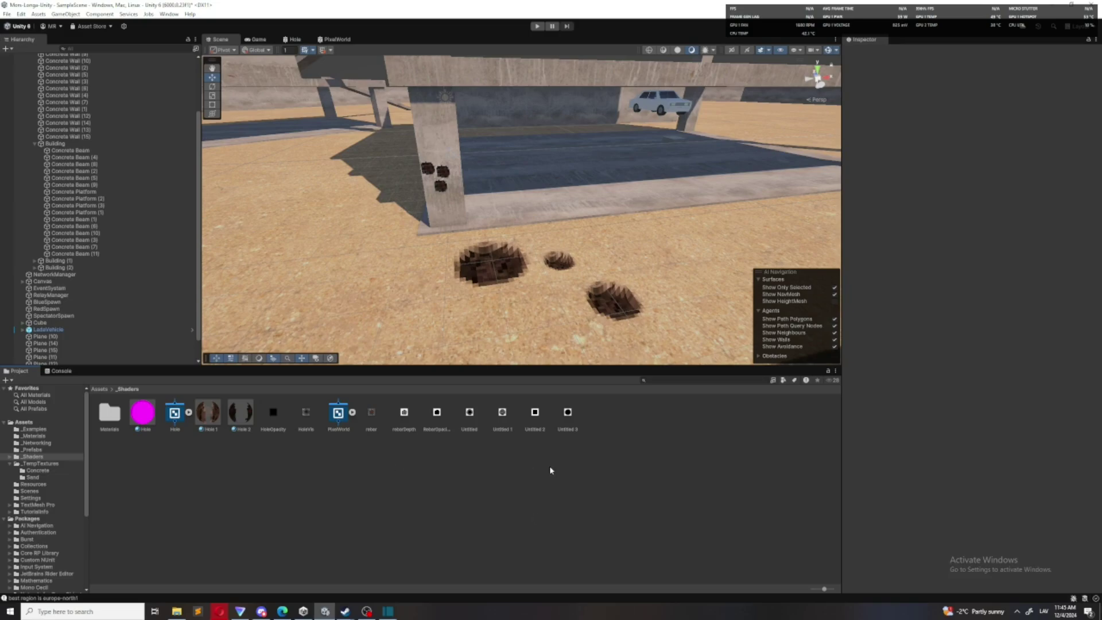
Create a new folder named ShaderT in the project's Assets folder
click(100, 391)
right_click(244, 466)
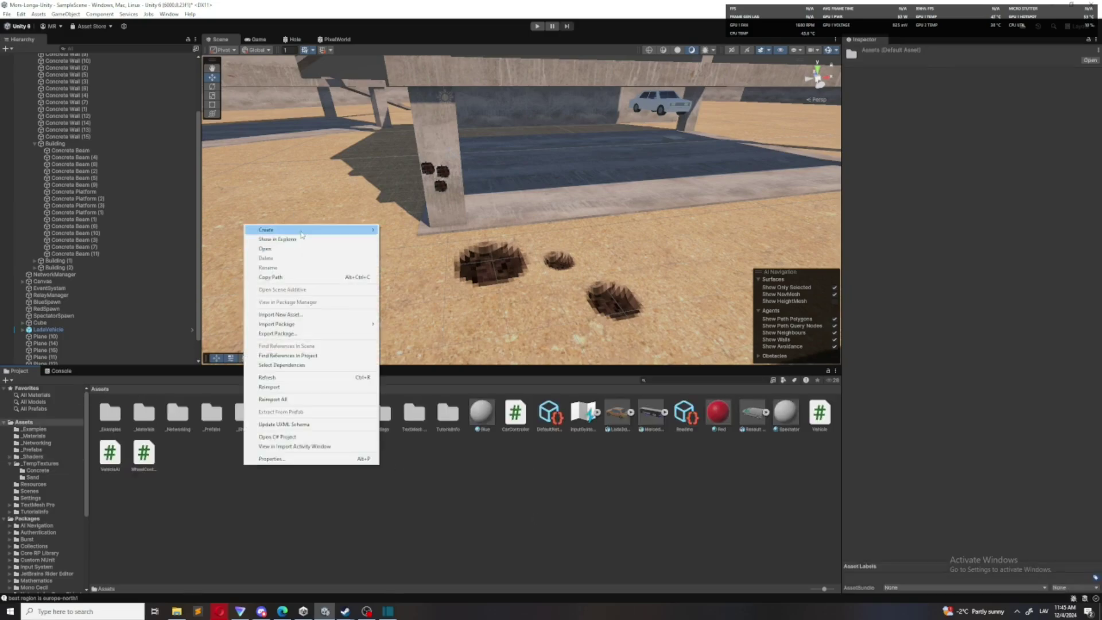
mouse_move(301, 234)
click(402, 230)
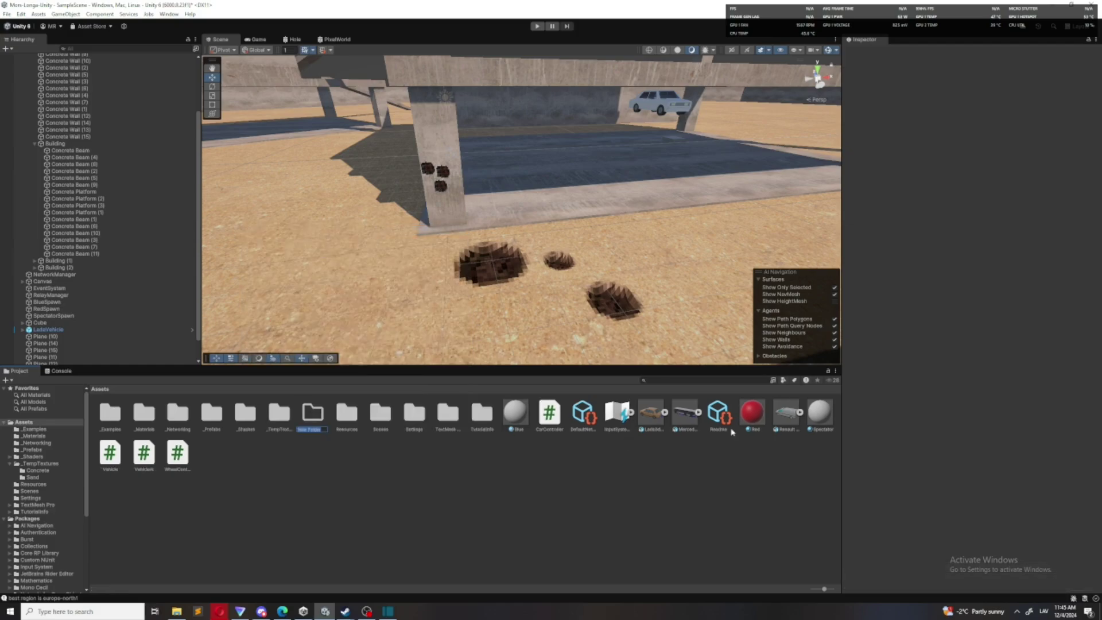
text(ShaderT)
key(Return)
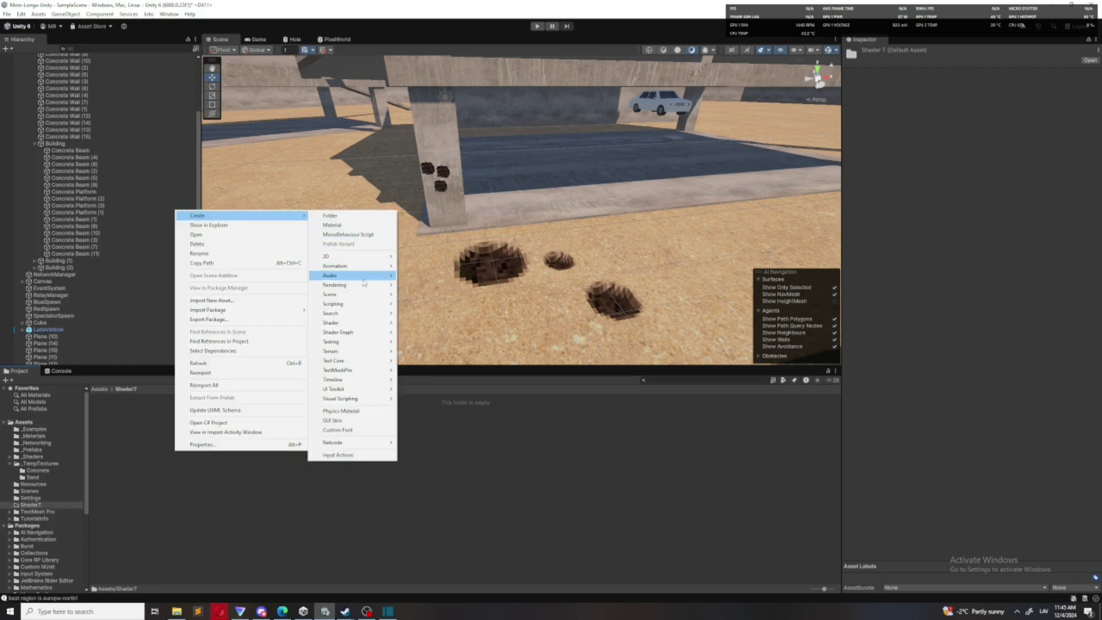
Create a URP Lit Shader Graph named HoleShaderT in the ShaderT folder and open it for editing
mouse_move(358, 287)
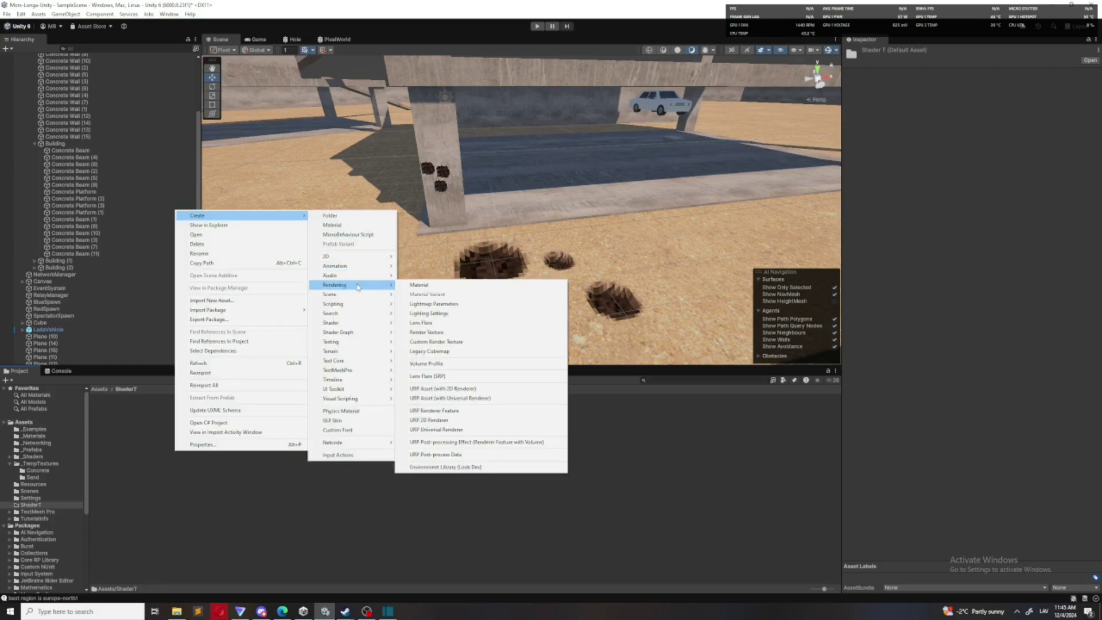
mouse_move(358, 333)
mouse_move(436, 336)
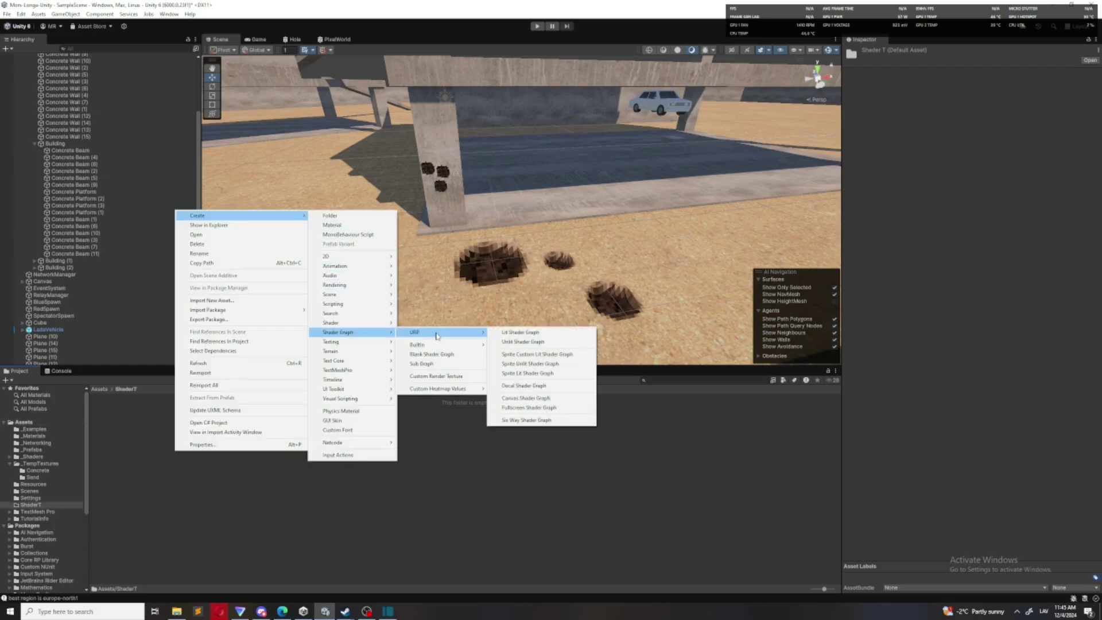
click(535, 334)
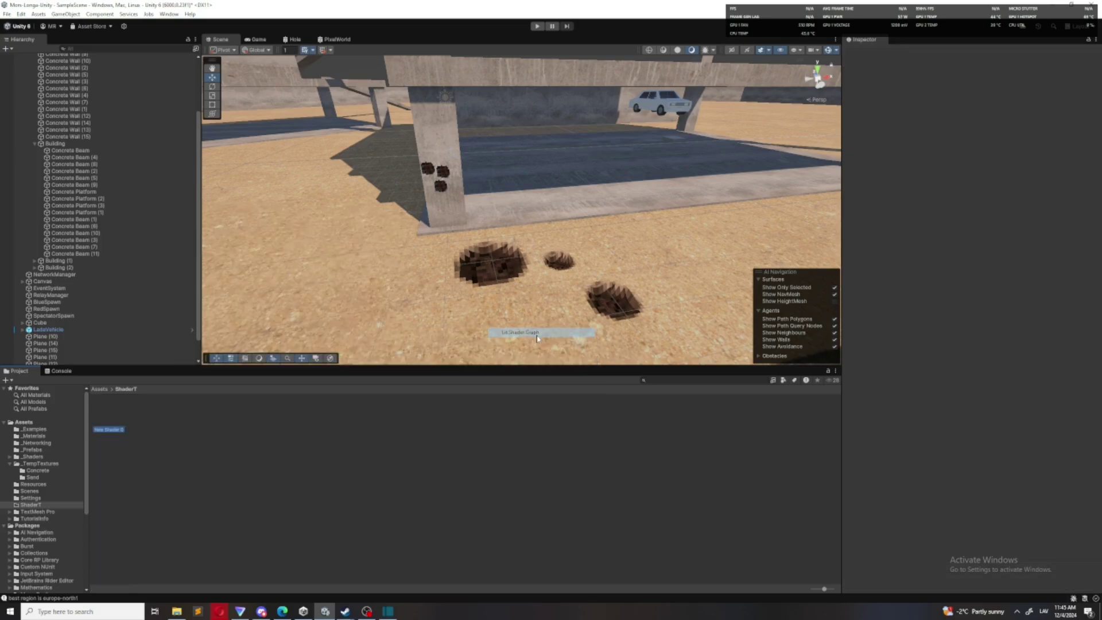
text(Hol)
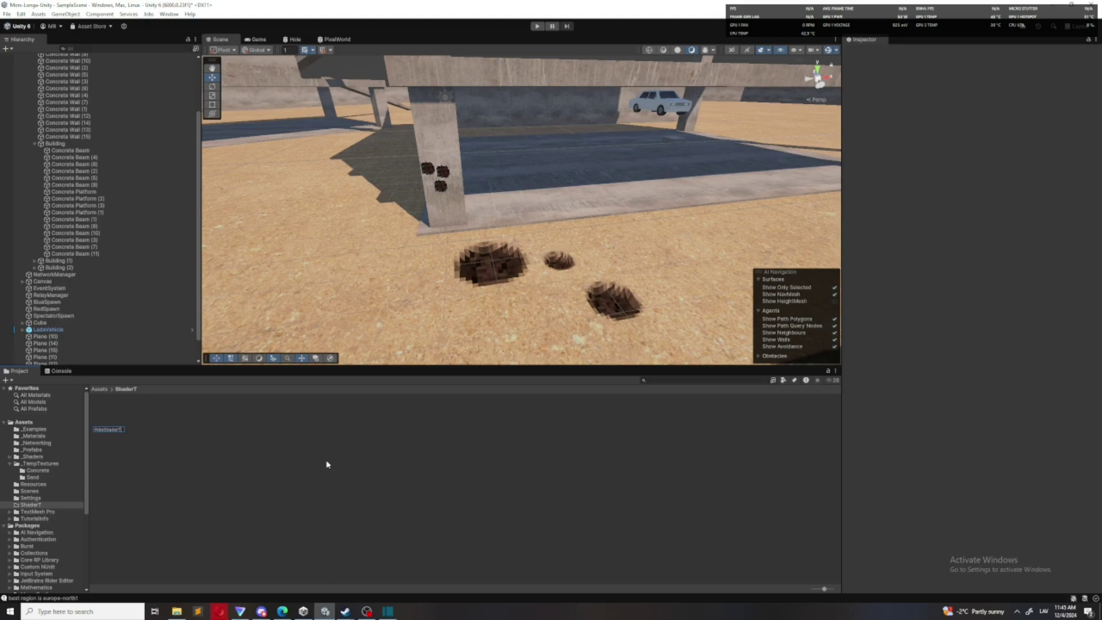
key(Return)
double_click(106, 414)
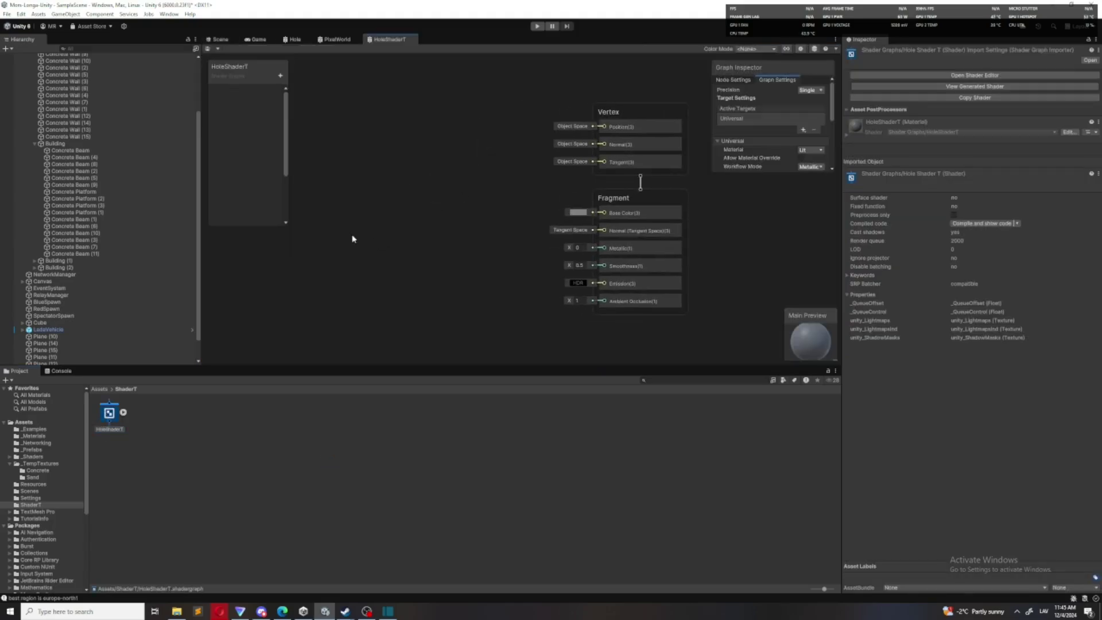
Add two Texture 2D properties named HoleTexture and HoleDepth to the HoleShaderT graph
click(280, 75)
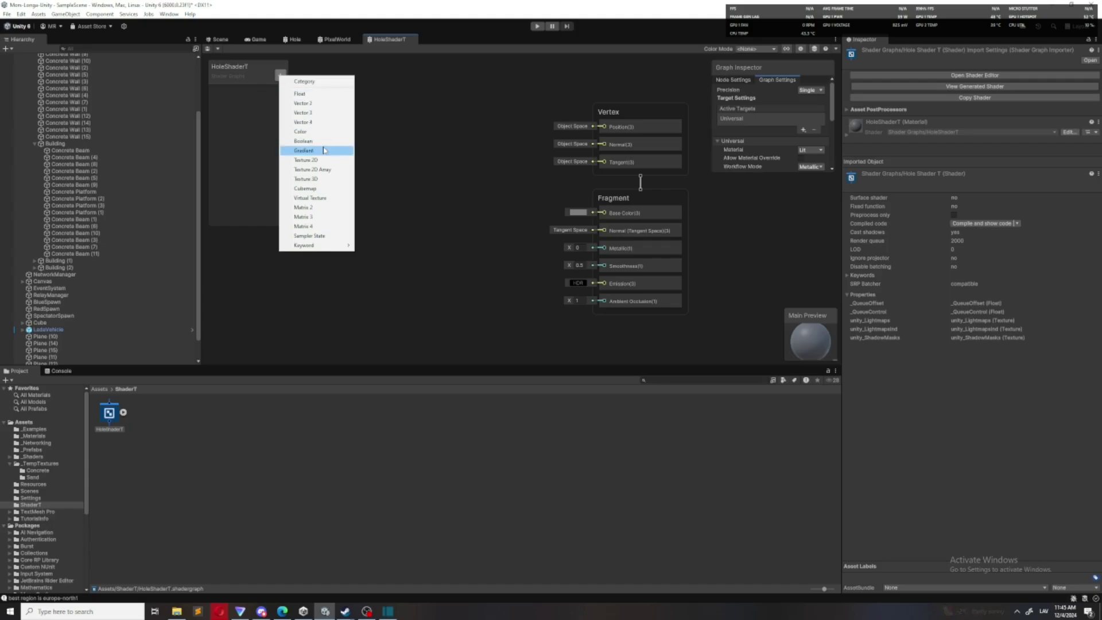
click(310, 161)
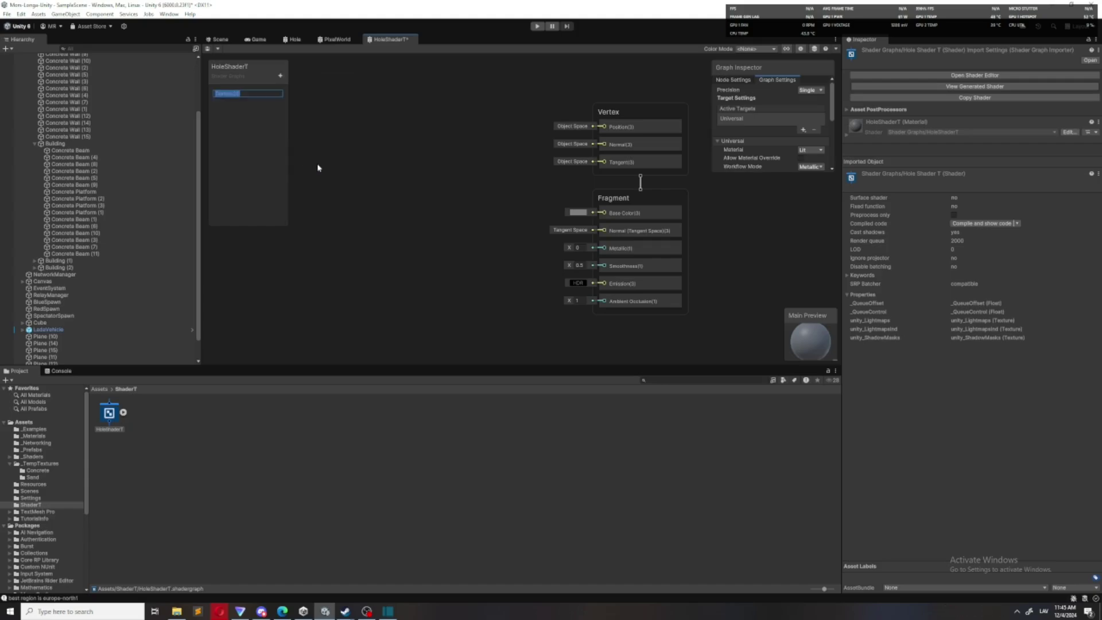
text(HoleTexture)
key(Return)
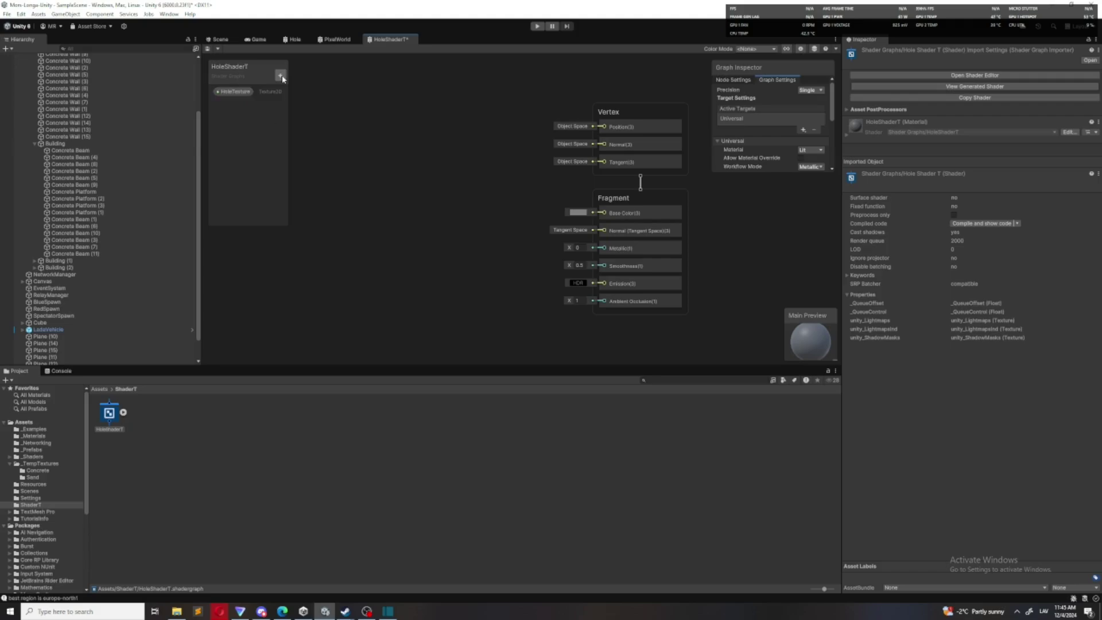
click(281, 75)
click(311, 162)
text(HoleDepth)
key(Return)
Add a third Texture 2D property named HoleOpacity to the shader graph
click(281, 76)
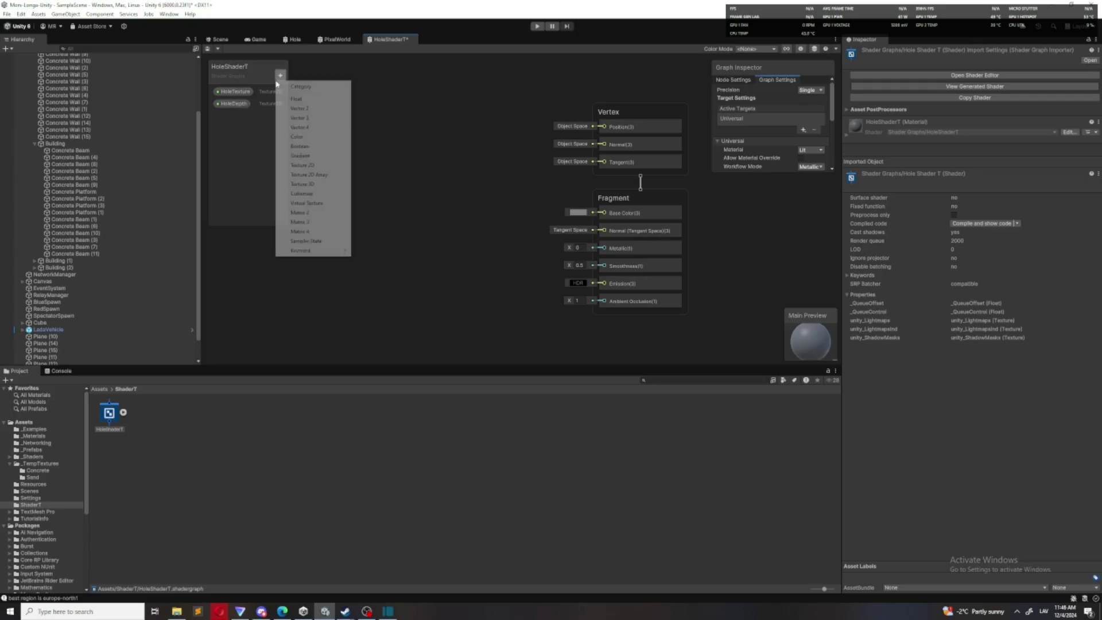
click(314, 164)
text(H)
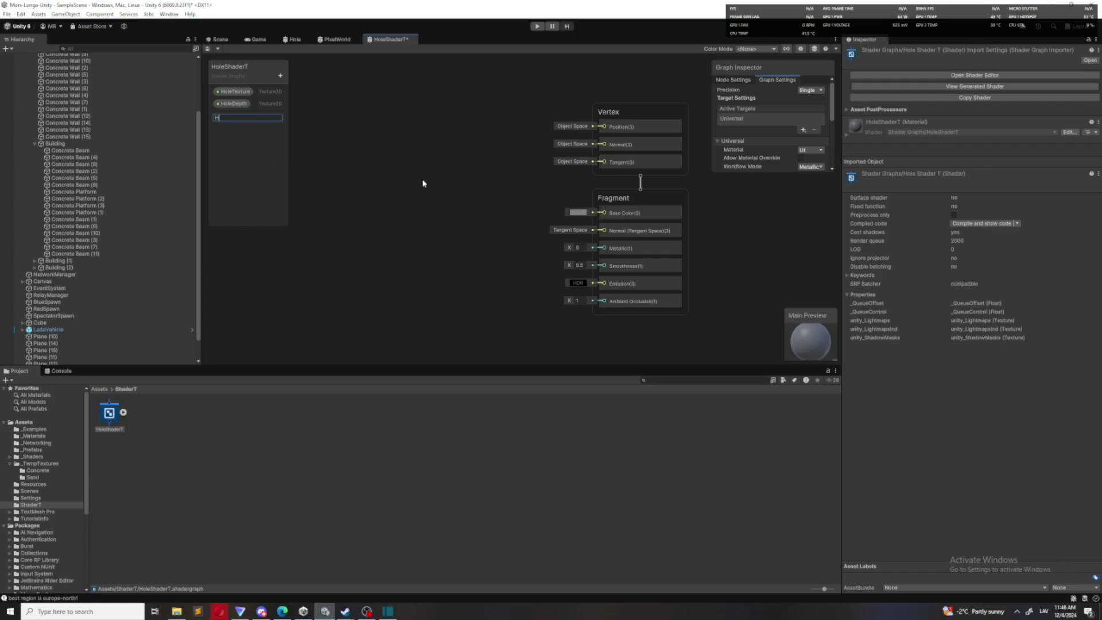
text(oleOpacity)
key(Return)
Launch paint.net and minimize its window to return to the shader graph
click(86, 612)
text(paint)
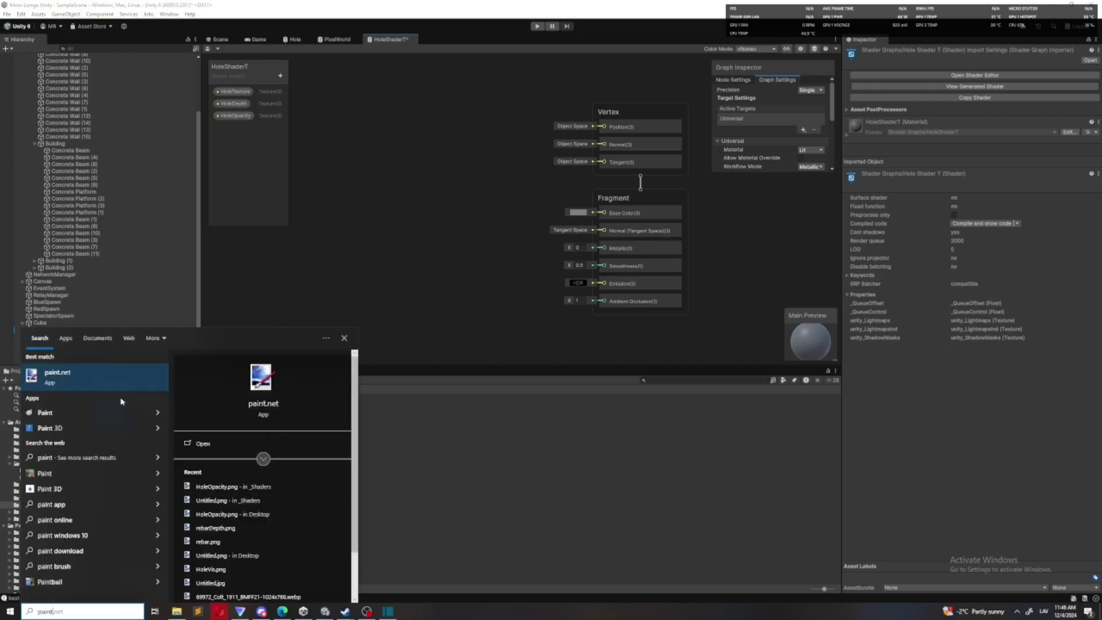
click(119, 388)
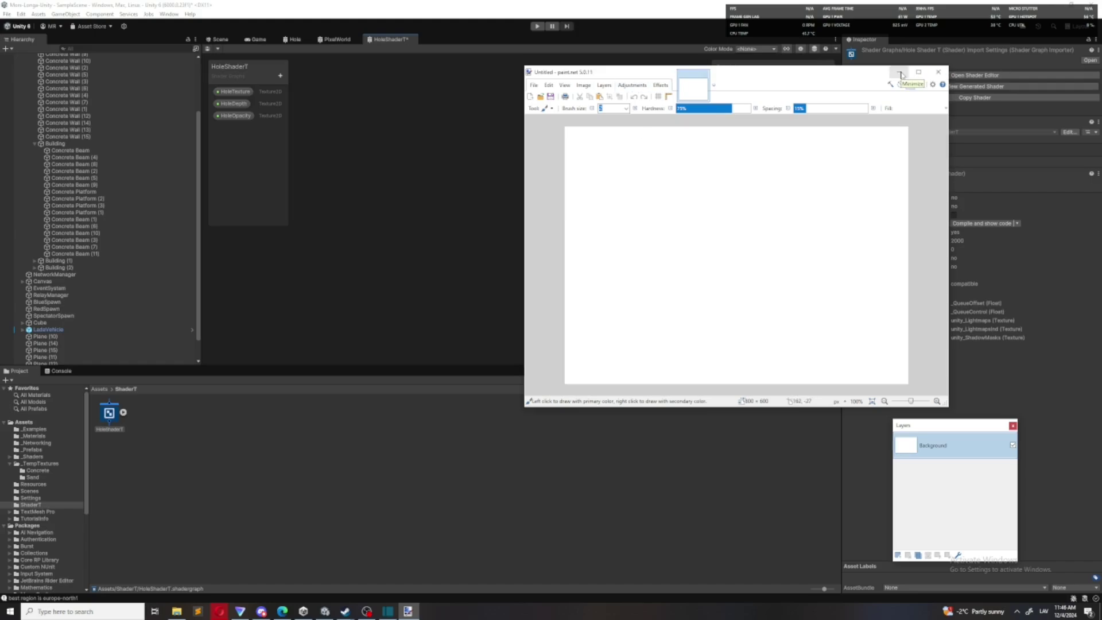
click(901, 74)
Add a Parallax Occlusion Mapping node to the graph and position it beside the Vertex and Fragment blocks
right_click(354, 195)
click(376, 201)
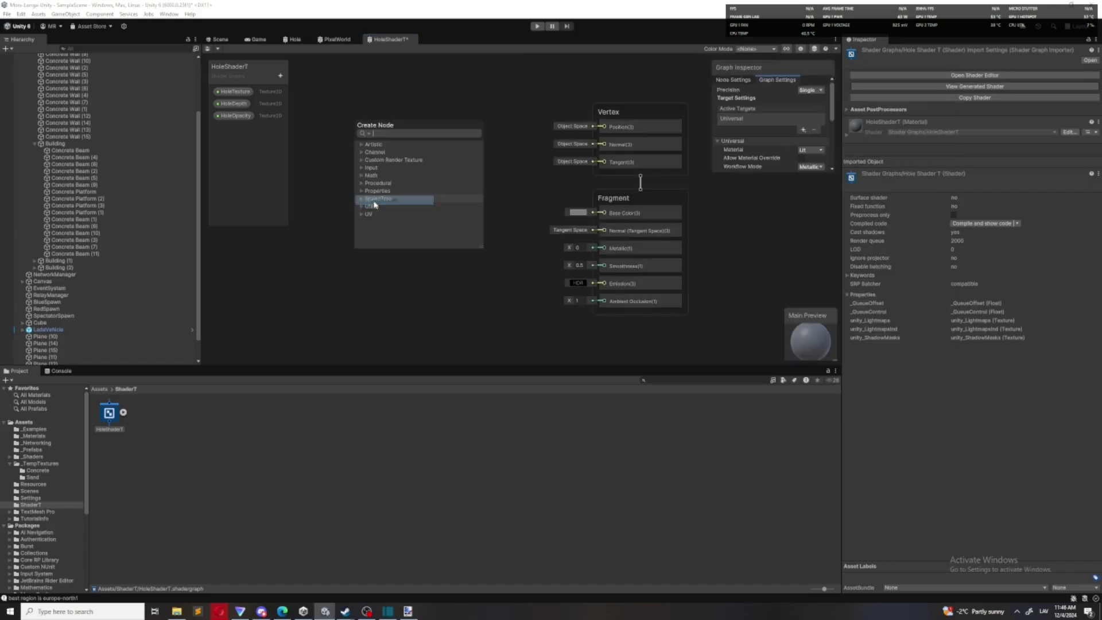
text(paral)
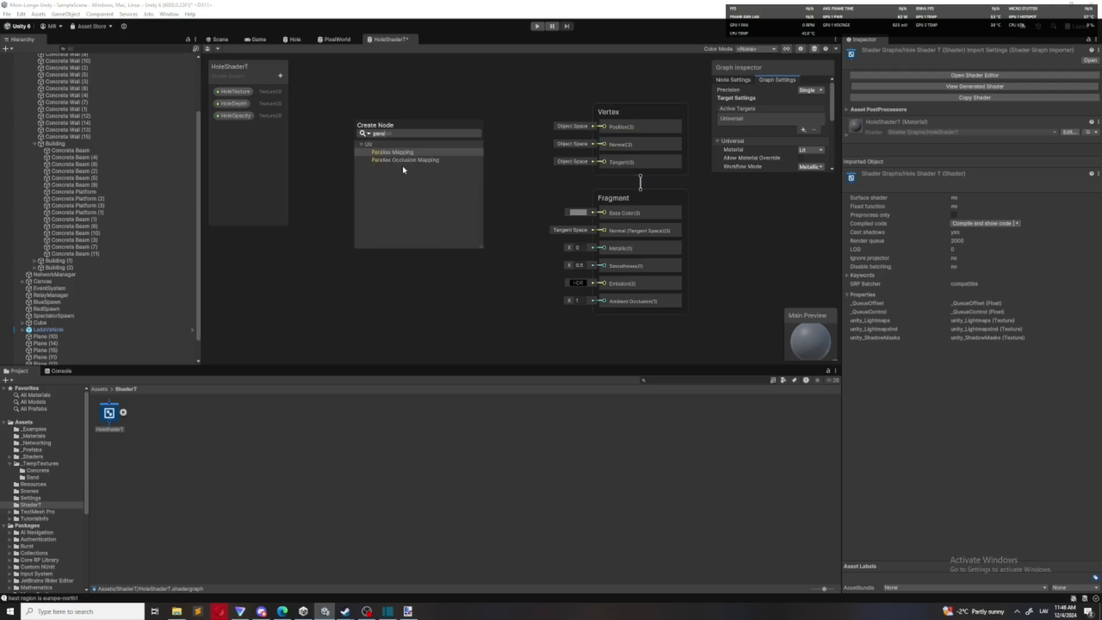
click(383, 160)
click(400, 160)
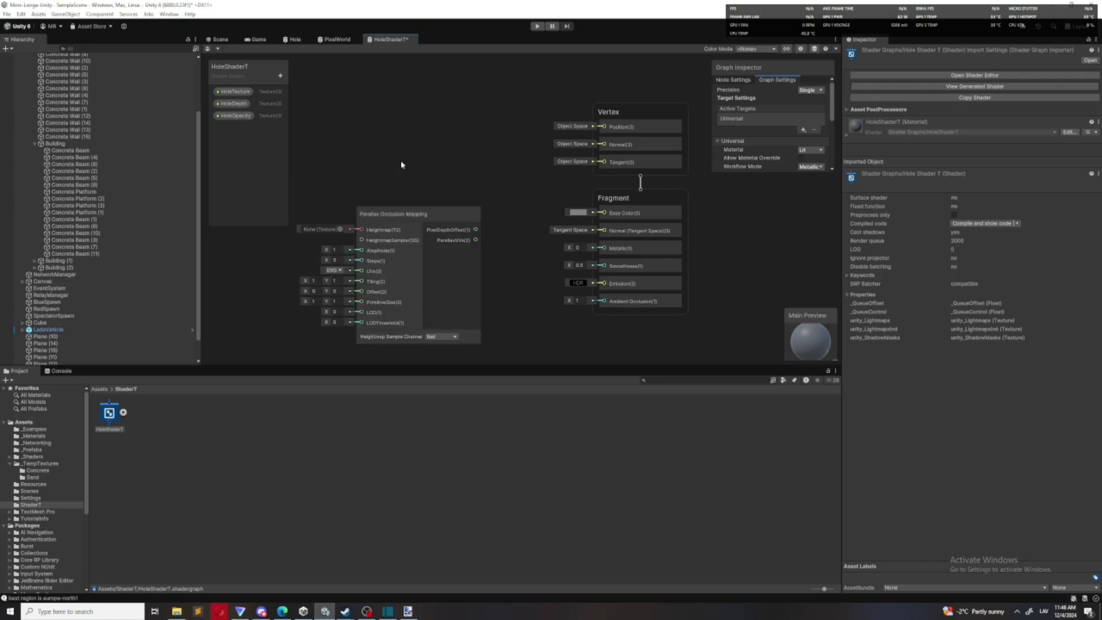
drag(411, 218, 414, 187)
middle_drag(382, 103, 454, 114)
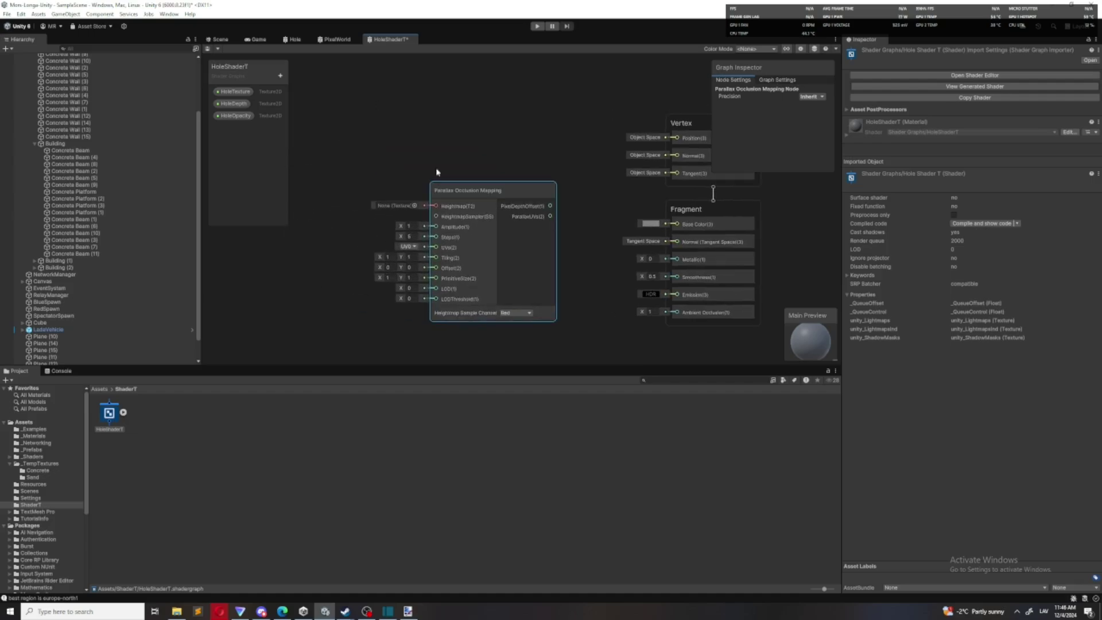
drag(487, 188, 482, 190)
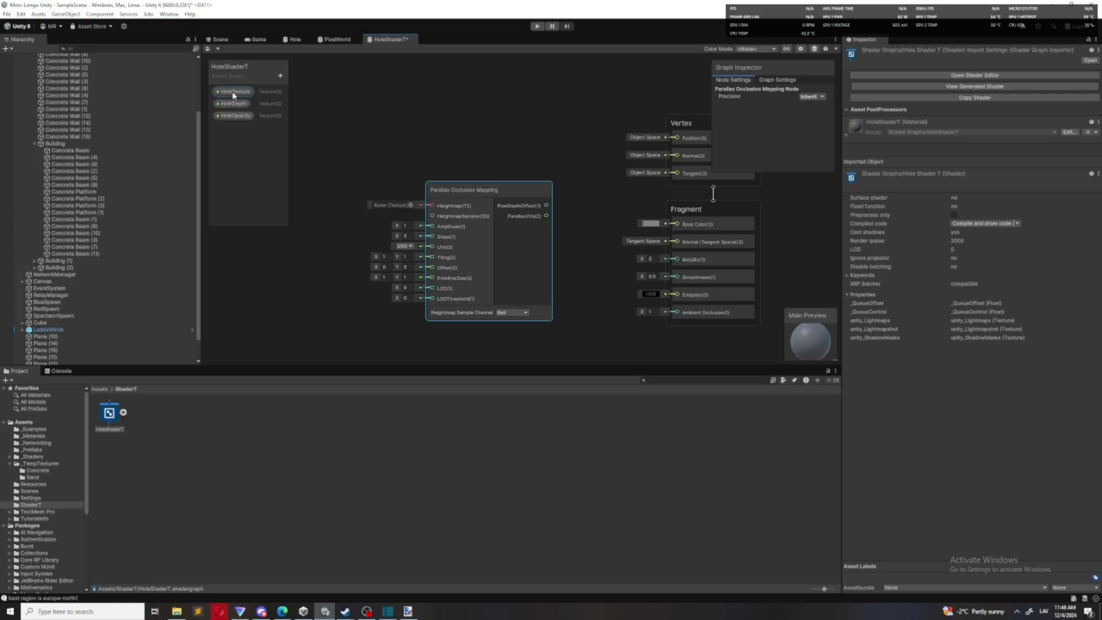
Connect the HoleDepth property to the Parallax Occlusion Mapping node's Heightmap input and move both nodes farther from the Fragment block
drag(232, 104, 401, 209)
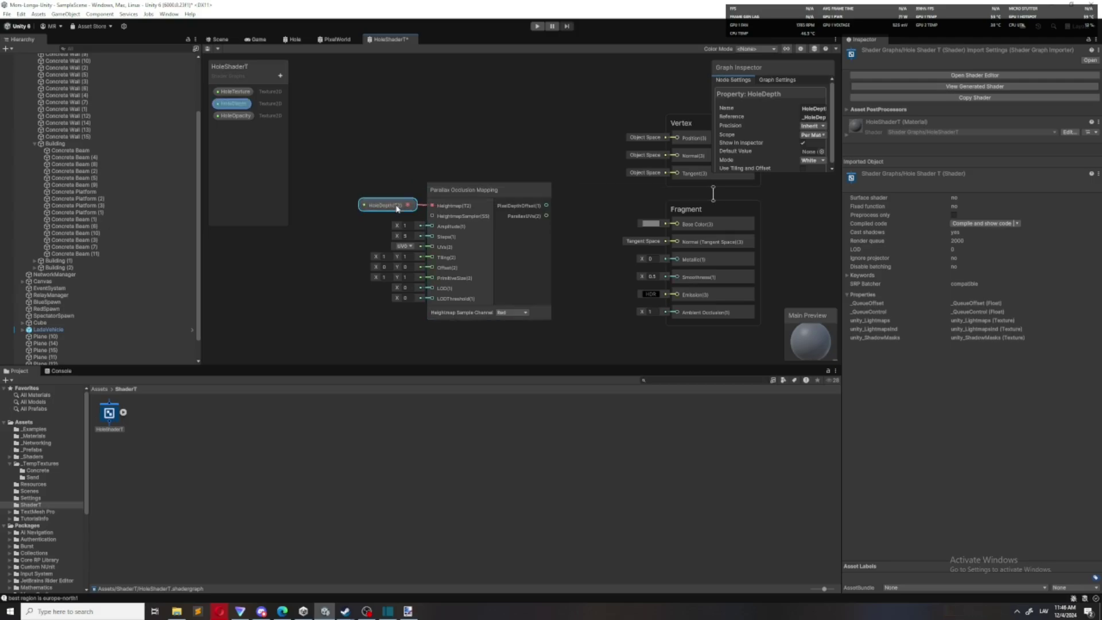
click(404, 228)
scroll(405, 233, up, 5)
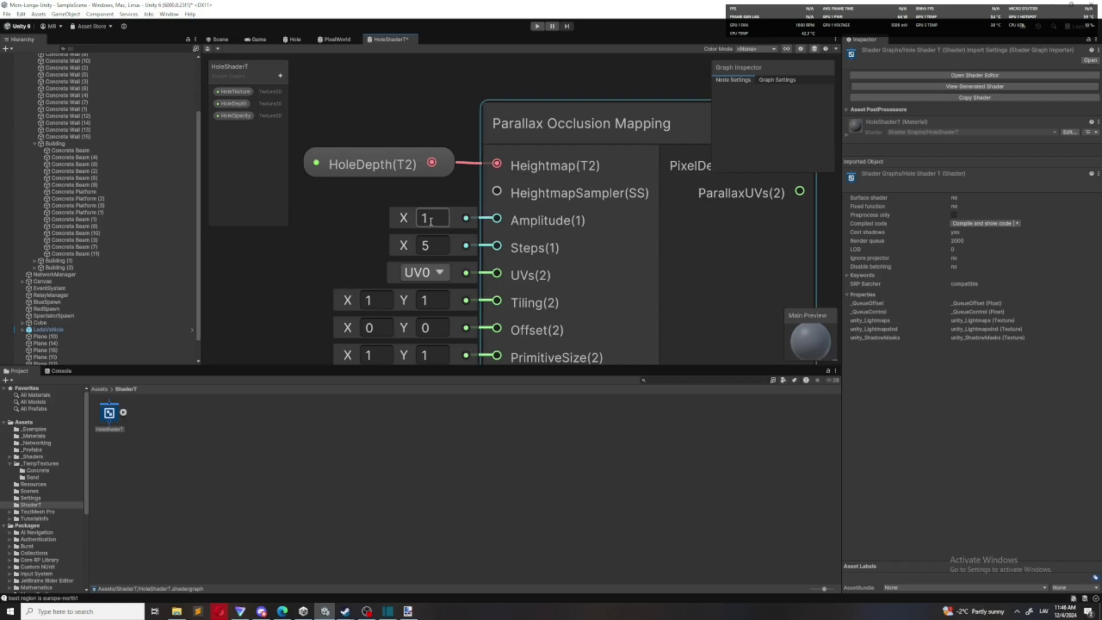
scroll(468, 246, down, 5)
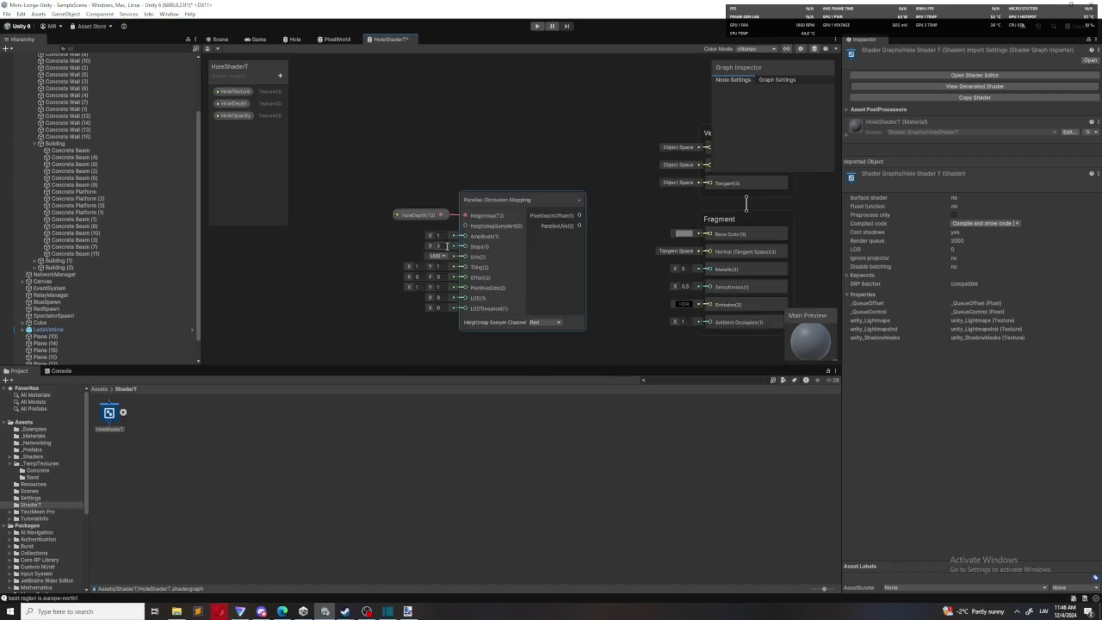
scroll(479, 250, up, 3)
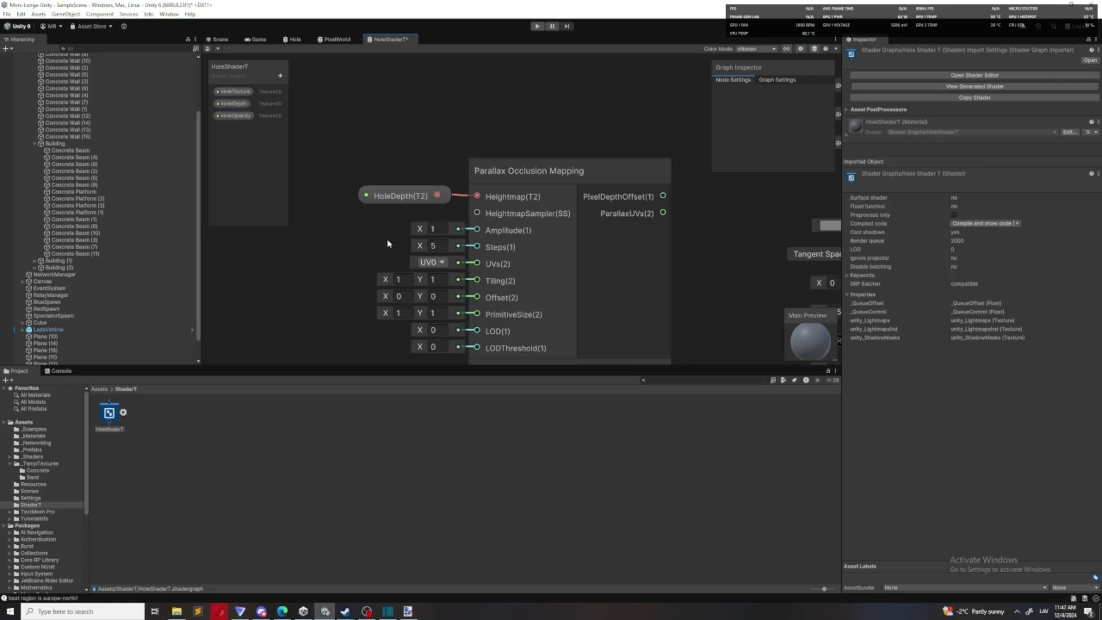
scroll(475, 227, down, 1)
scroll(574, 270, down, 1)
scroll(516, 264, down, 1)
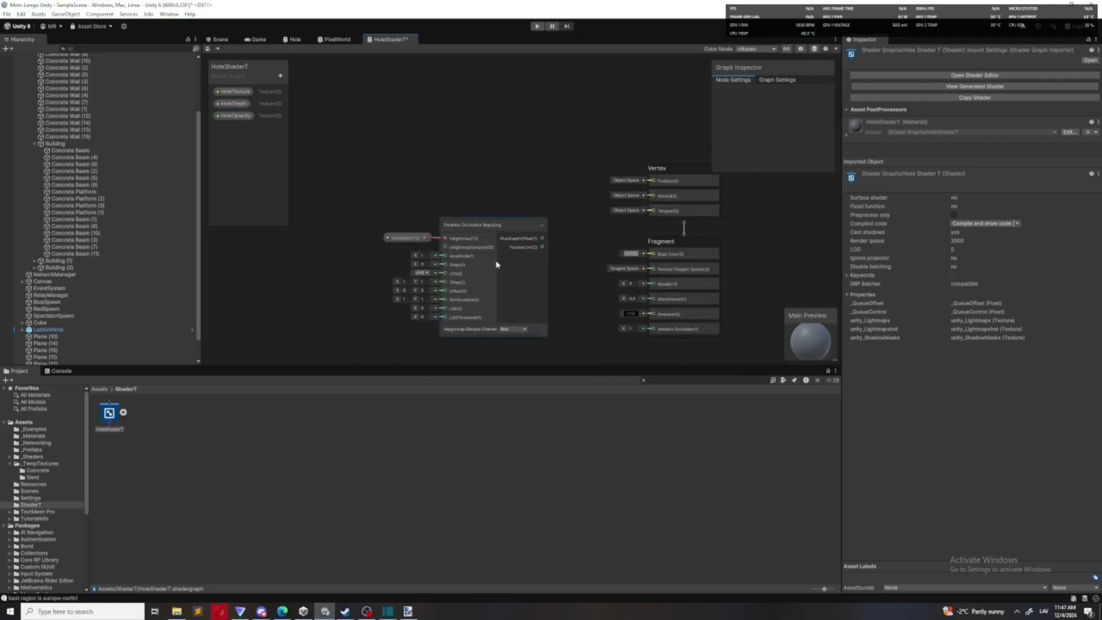
drag(386, 197, 408, 239)
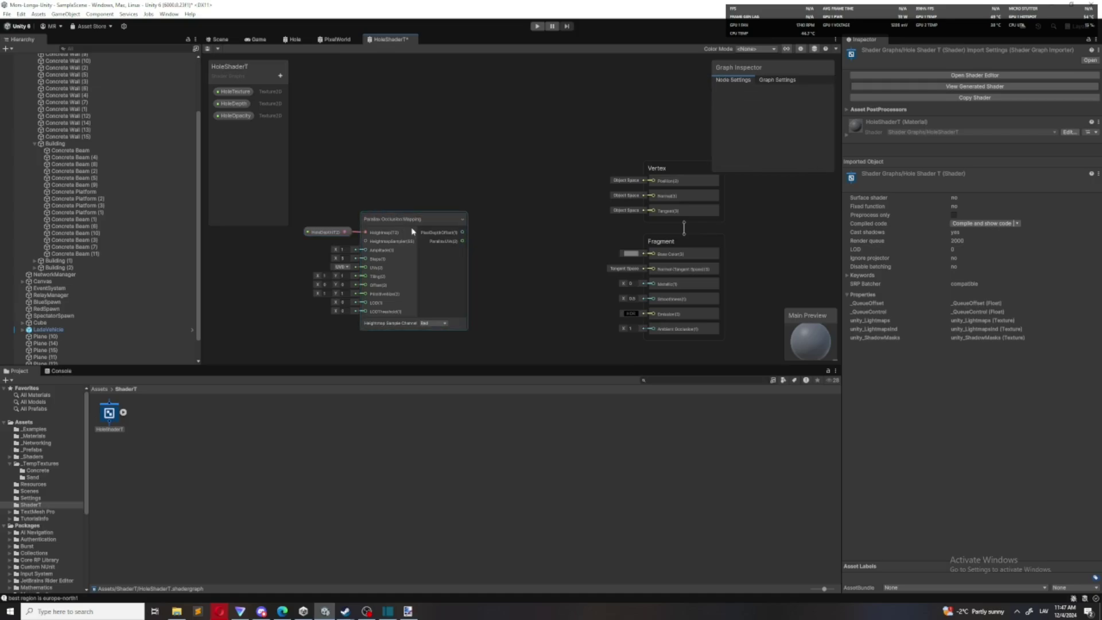
Add a Sample Texture 2D node between the Parallax Occlusion Mapping node and the Fragment block
right_click(506, 257)
click(532, 262)
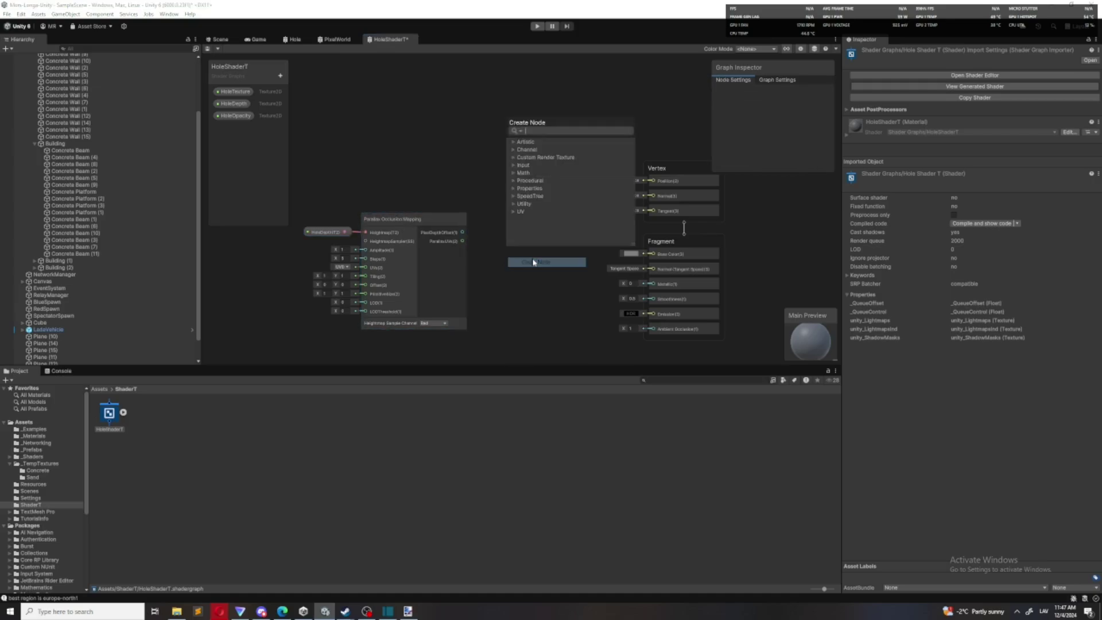
text(isamp)
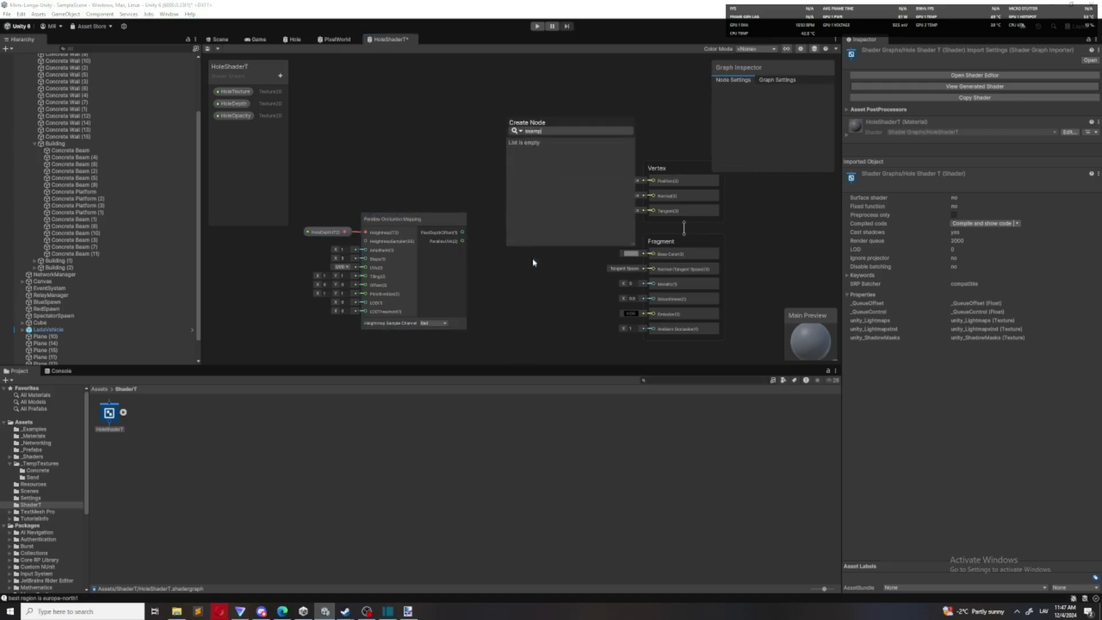
key(BackSpace)
key(BackSpace)
text(ample tex)
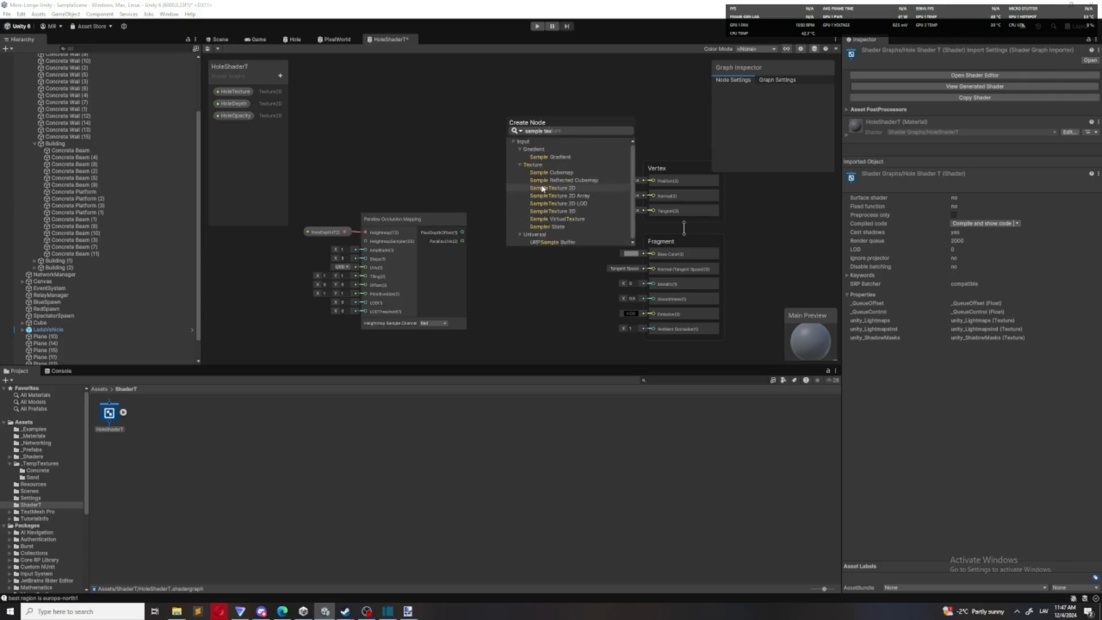
click(543, 188)
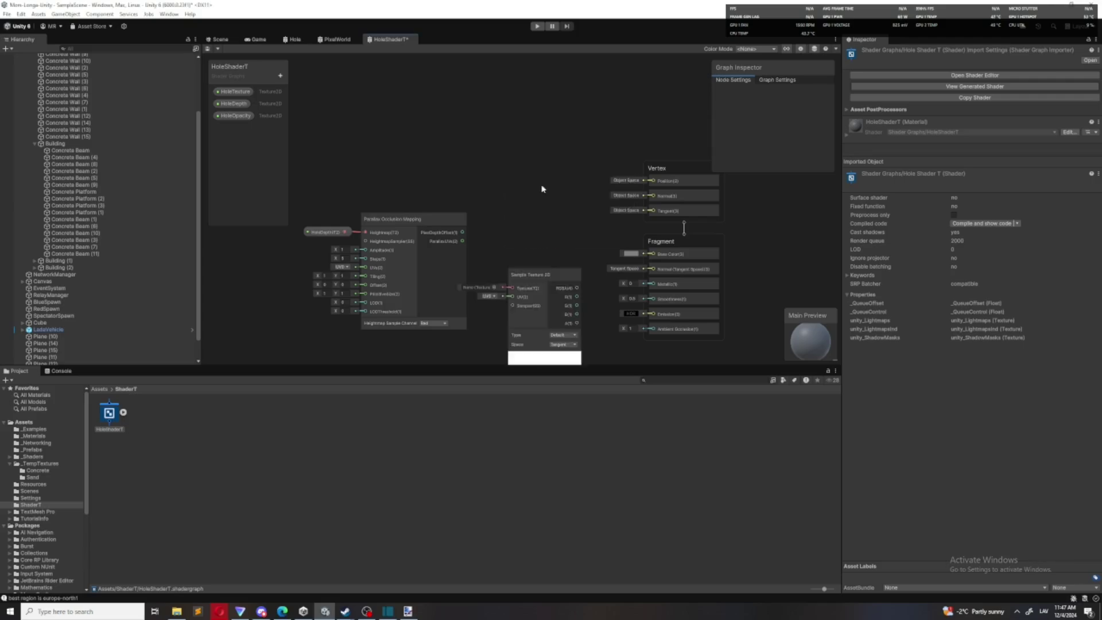
Space the Parallax Occlusion Mapping and Sample Texture 2D nodes apart and connect the ParallaxUVs output to the sampler's UV input
drag(534, 270, 534, 183)
drag(297, 211, 386, 268)
drag(400, 219, 265, 217)
middle_drag(384, 218, 577, 258)
drag(720, 223, 637, 248)
click(551, 256)
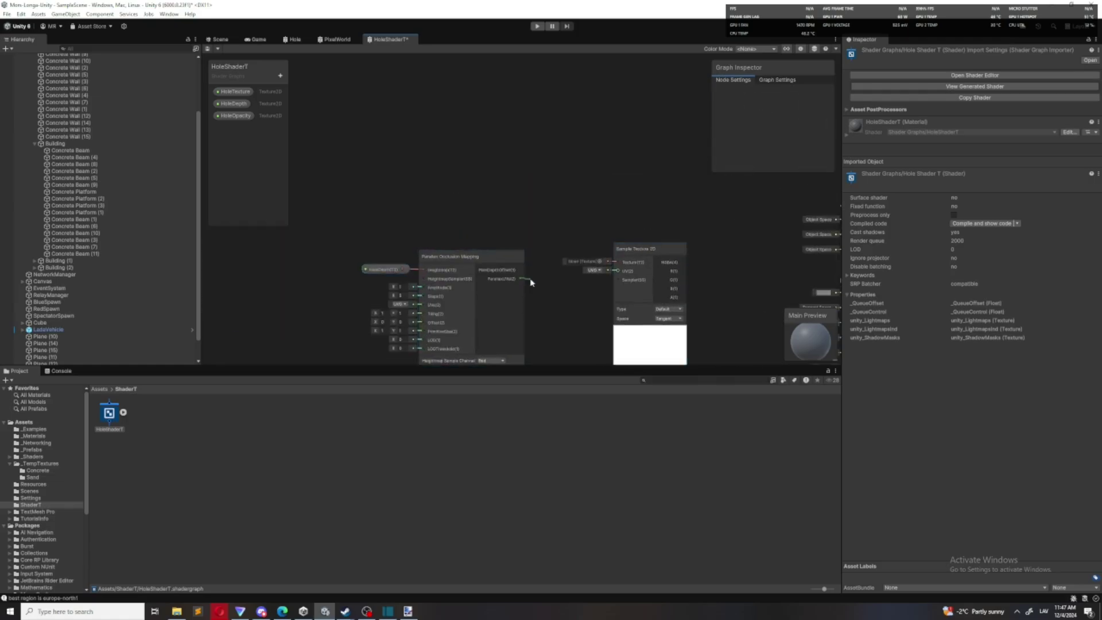
drag(520, 278, 617, 270)
Feed the HoleTexture property into the Sample Texture 2D node's Texture input and connect its RGBA output to the Fragment Base Color
middle_drag(579, 266, 534, 261)
scroll(534, 262, up, 6)
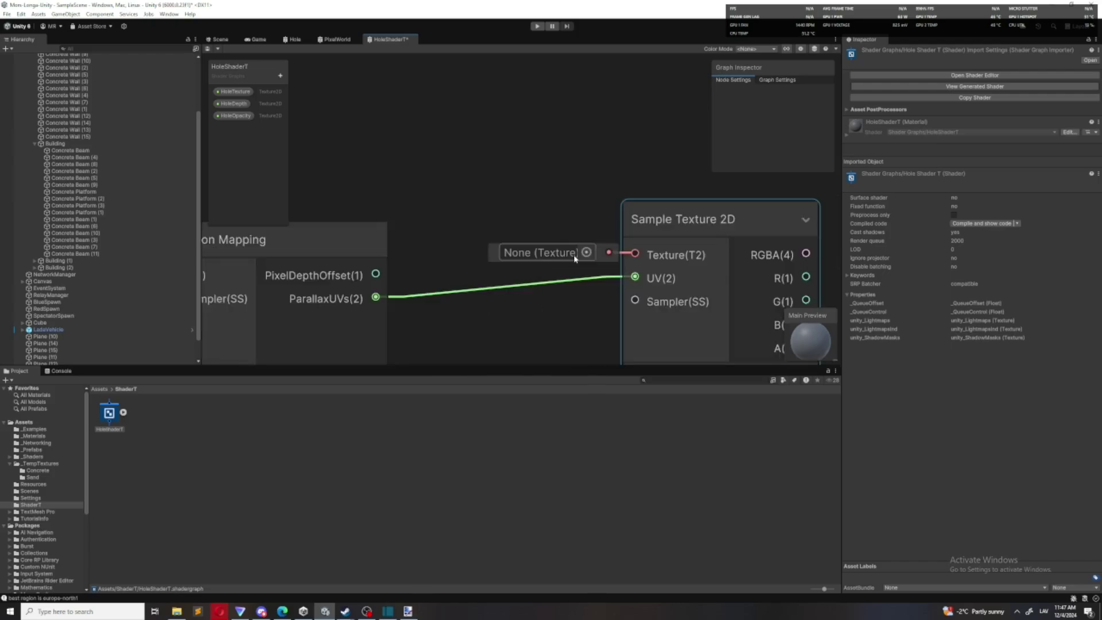
scroll(534, 261, down, 5)
drag(235, 91, 598, 254)
middle_drag(523, 305, 357, 272)
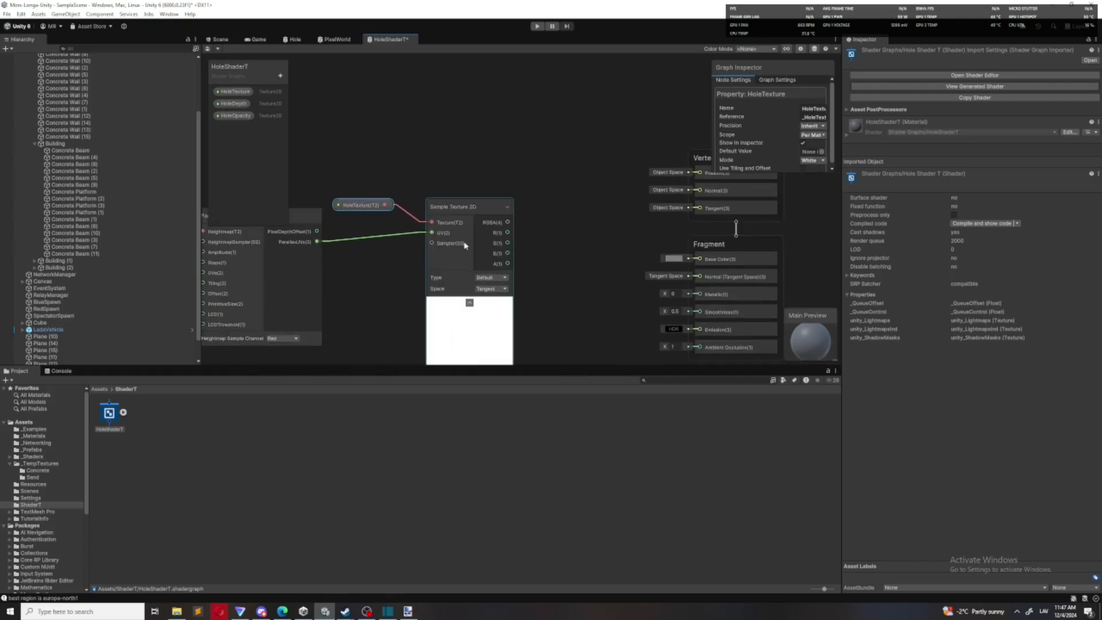
drag(509, 223, 699, 259)
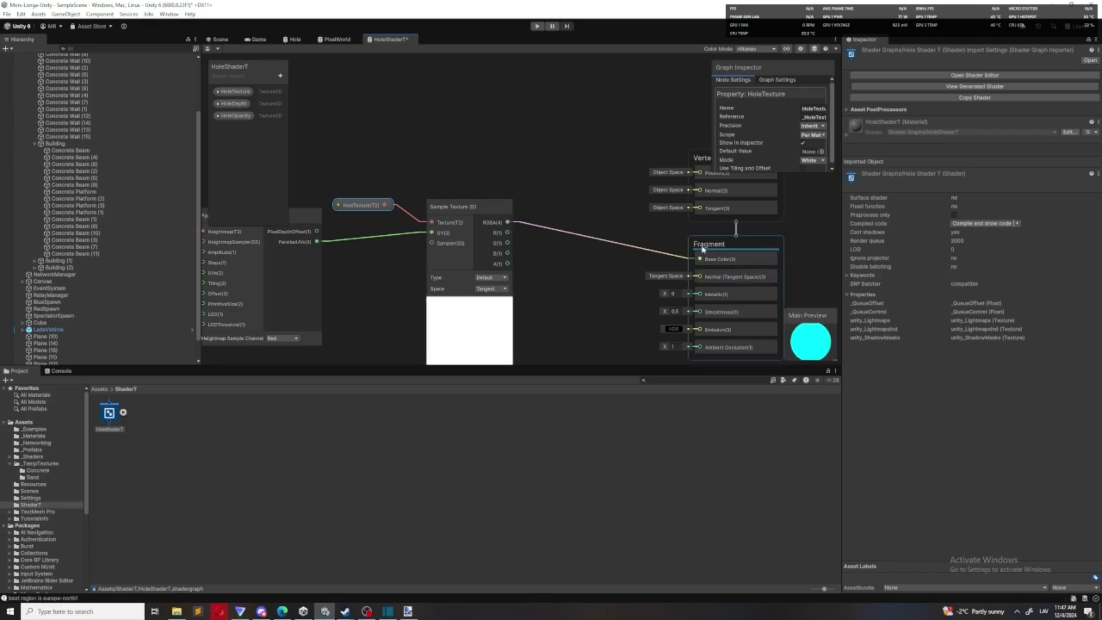
Add a second Sample Texture 2D node and place it directly below the first one
scroll(545, 196, down, 3)
scroll(398, 338, up, 2)
right_click(492, 321)
click(523, 323)
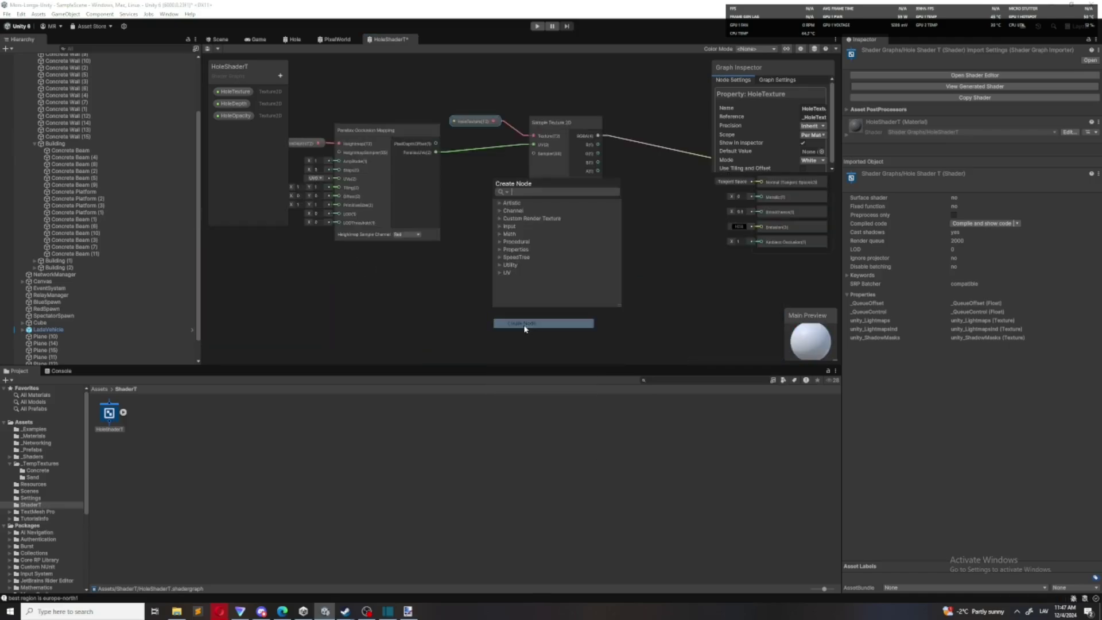
text(sample)
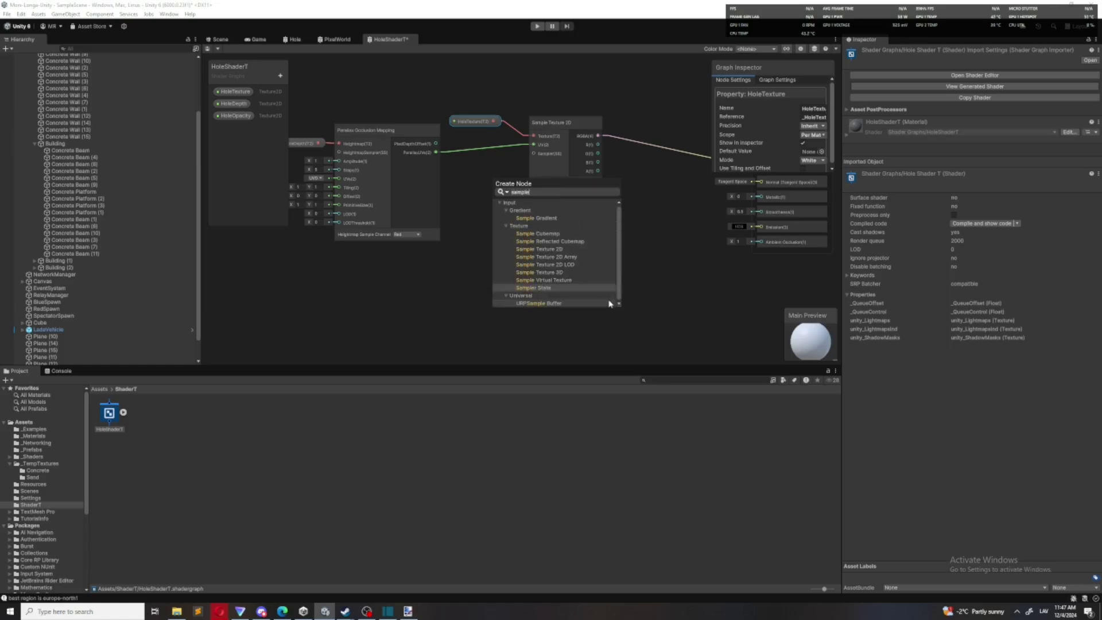
click(550, 249)
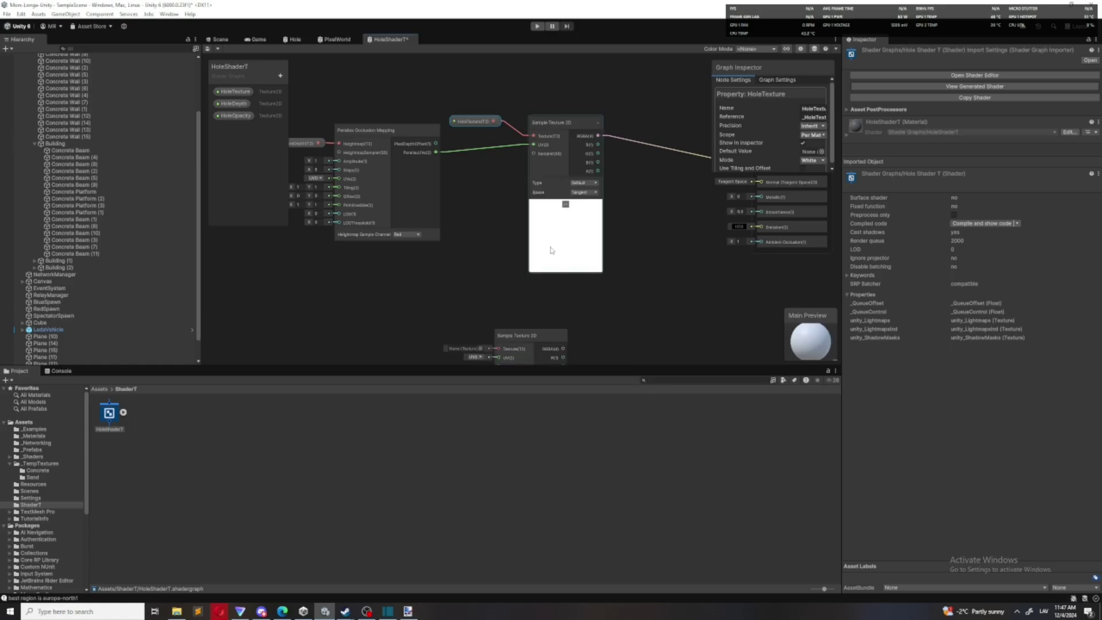
drag(546, 336, 582, 297)
middle_drag(476, 260, 499, 244)
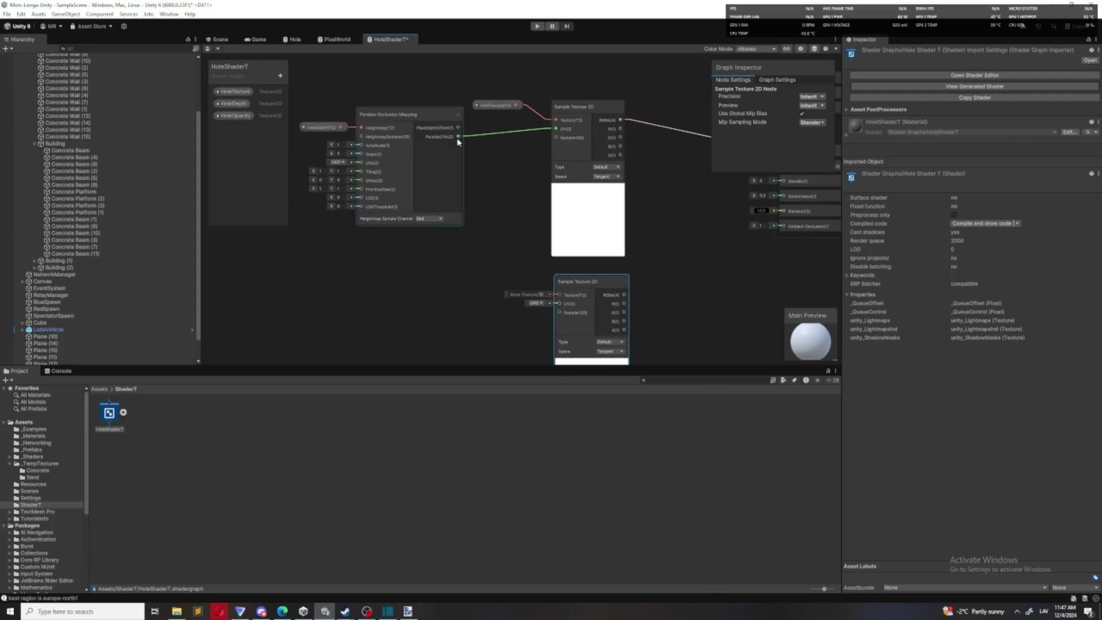
Connect ParallaxUVs to the second Sample Texture 2D node's UV input and the HoleOpacity property to its Texture input
drag(458, 140, 559, 300)
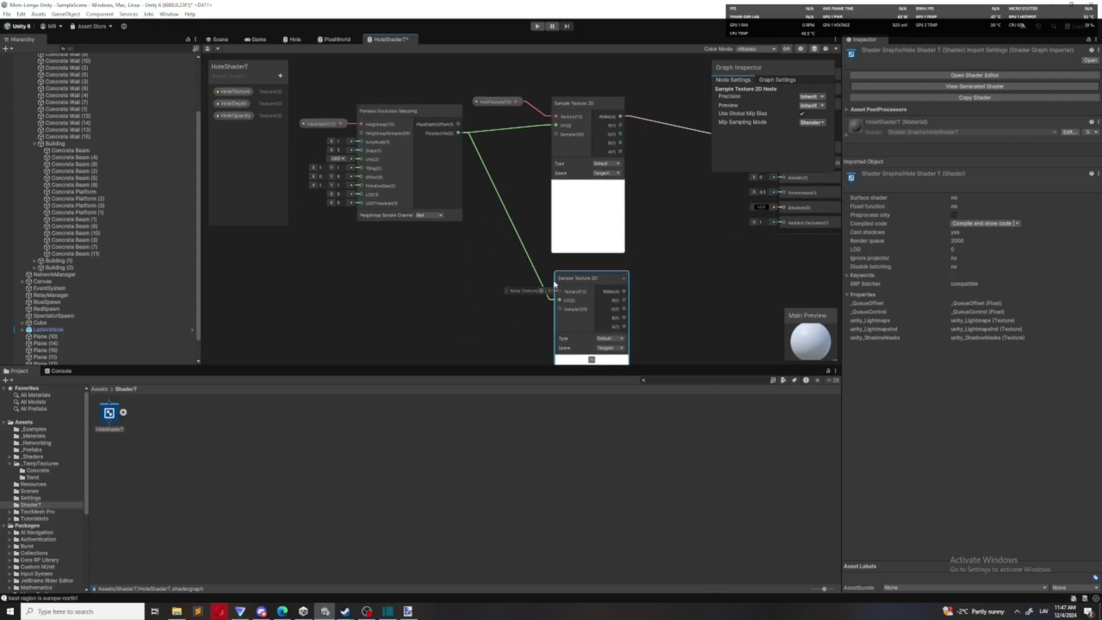
drag(234, 115, 503, 296)
middle_drag(485, 294, 305, 262)
click(353, 303)
middle_drag(383, 254, 444, 278)
scroll(431, 187, down, 3)
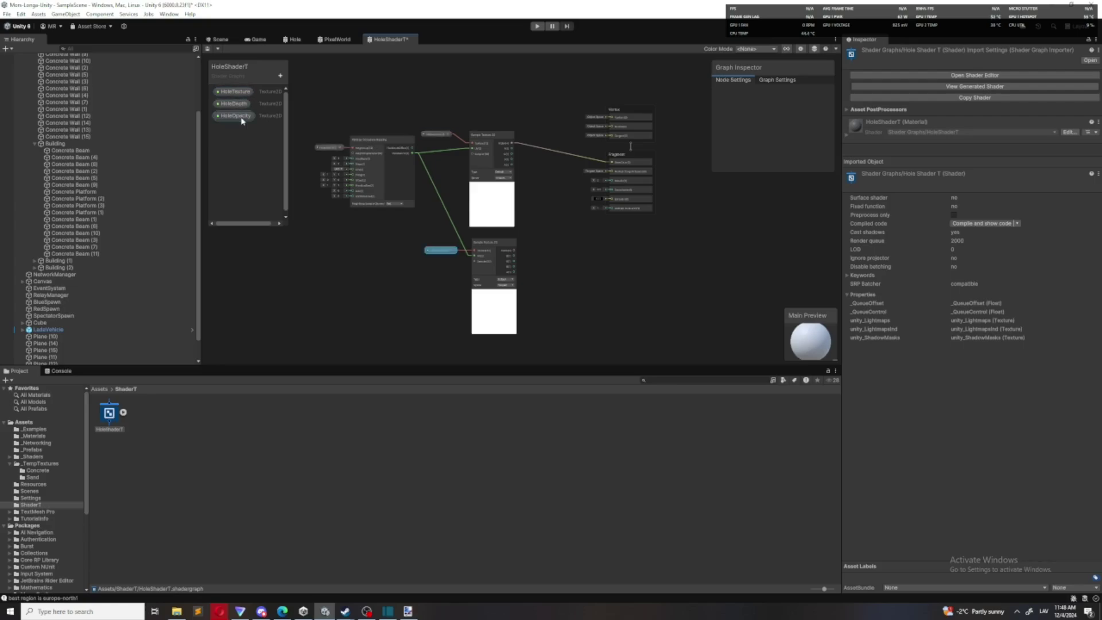
Switch to paint.net and resize the blank image to 16 × 16 pixels
click(410, 612)
click(582, 84)
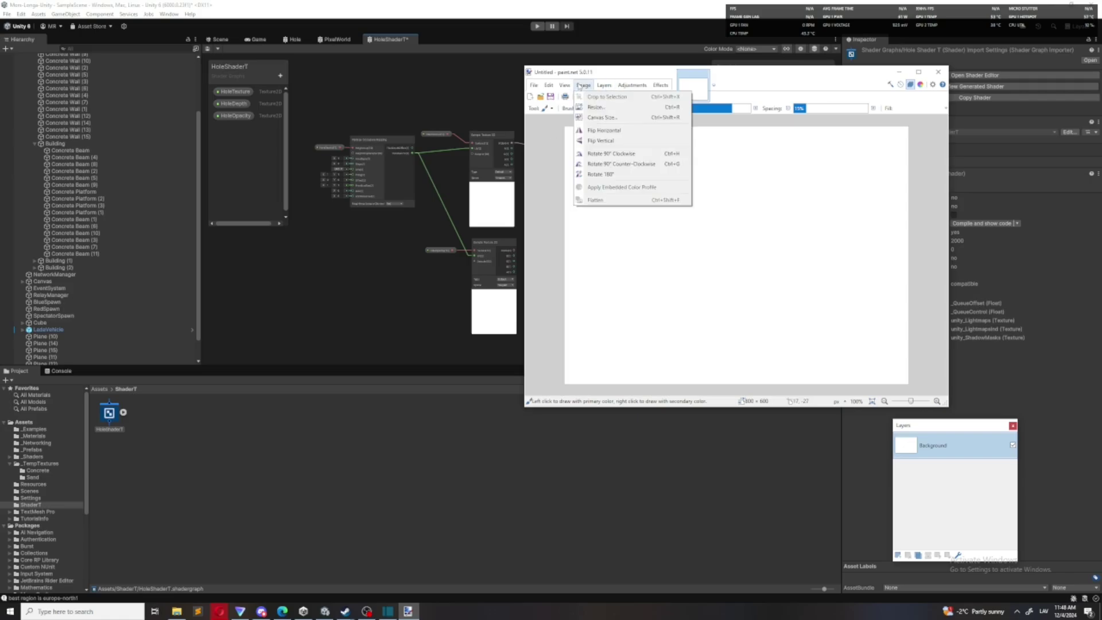
click(534, 85)
click(583, 85)
click(600, 121)
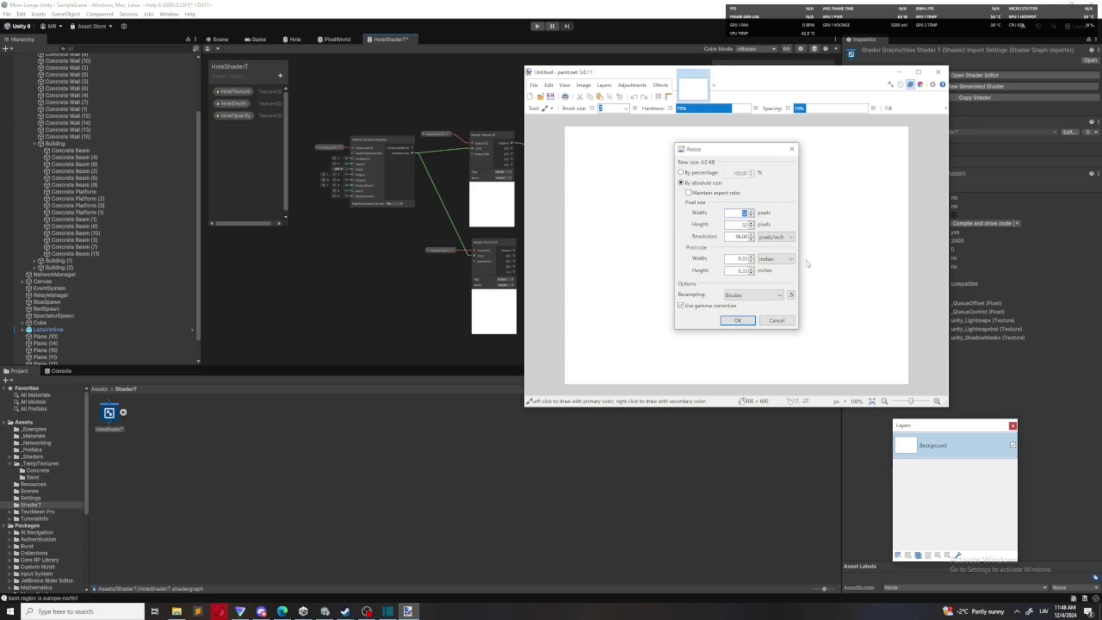
text(16)
key(Tab)
text(16)
click(736, 320)
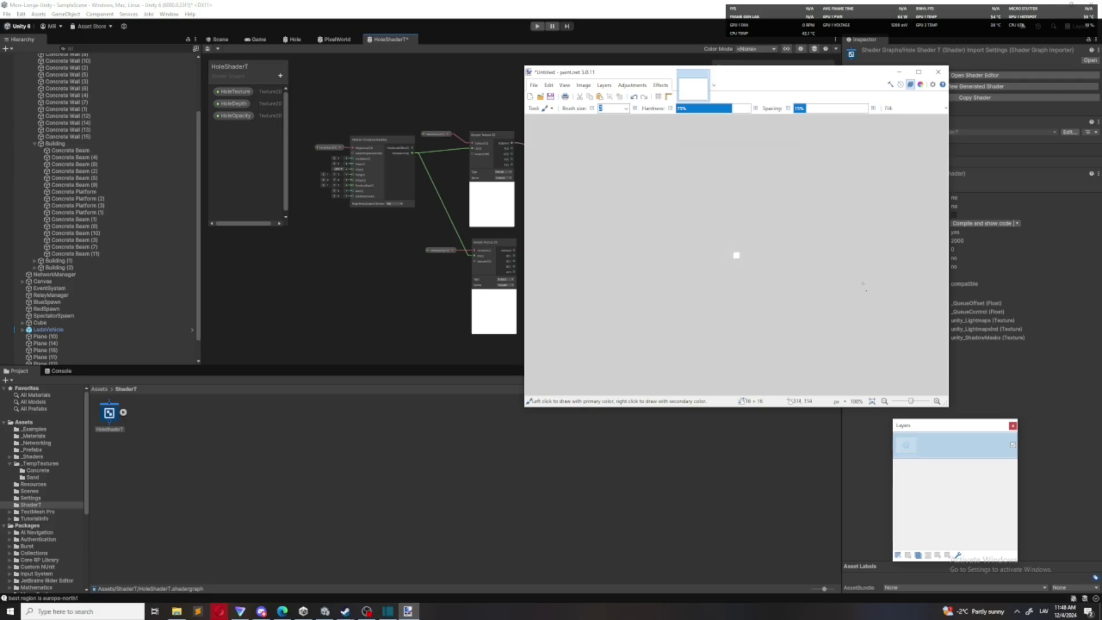
click(391, 305)
scroll(520, 264, up, 5)
middle_drag(520, 266, 549, 236)
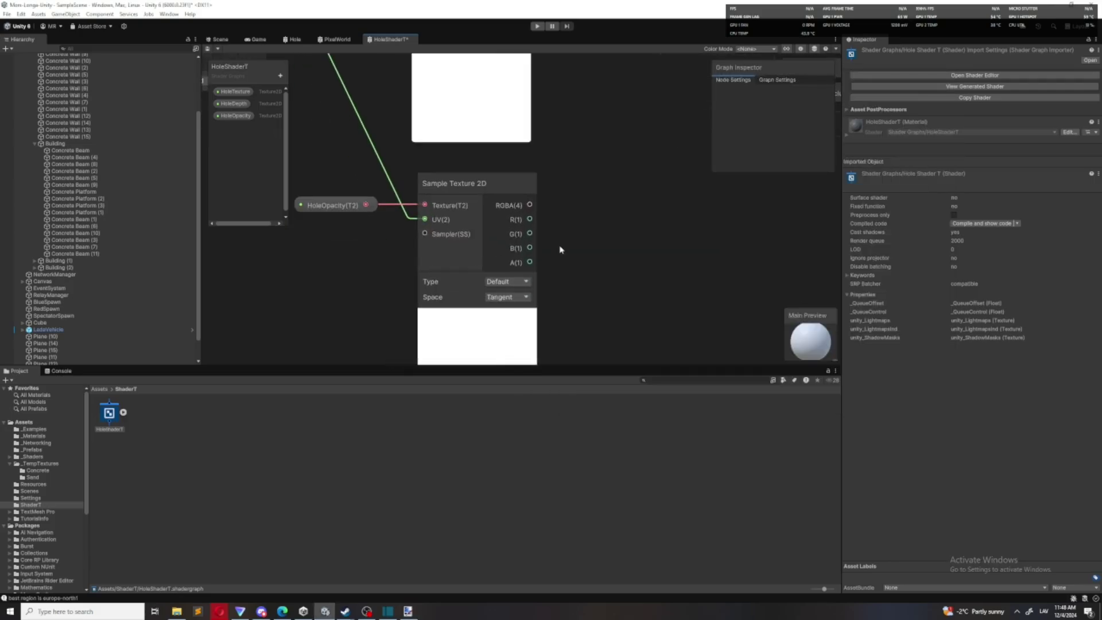
drag(529, 260, 583, 224)
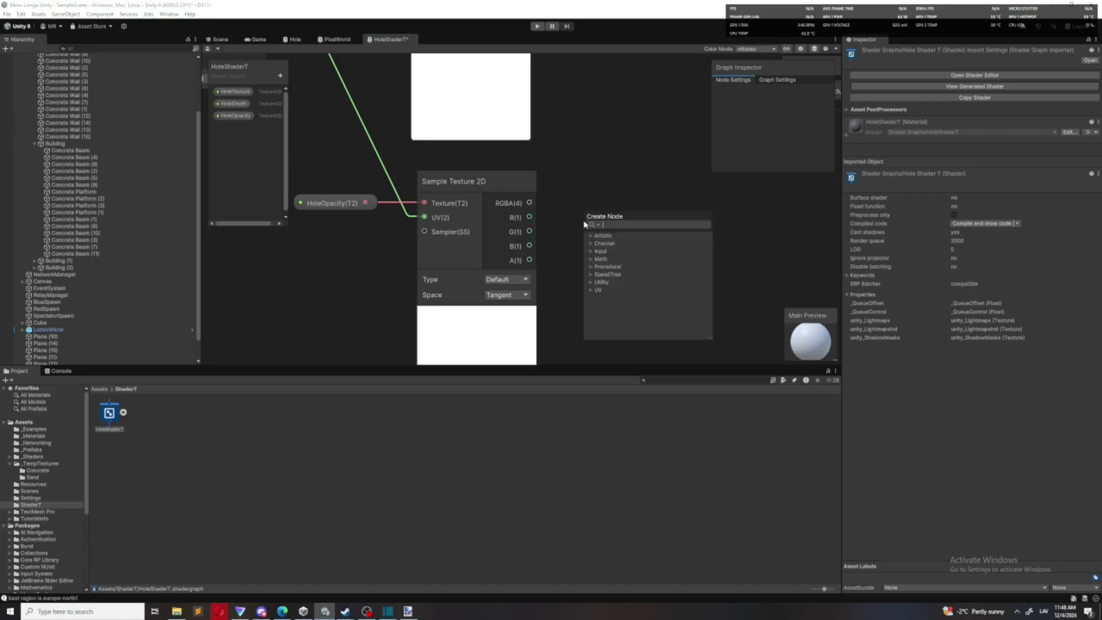
key(Escape)
scroll(566, 205, down, 3)
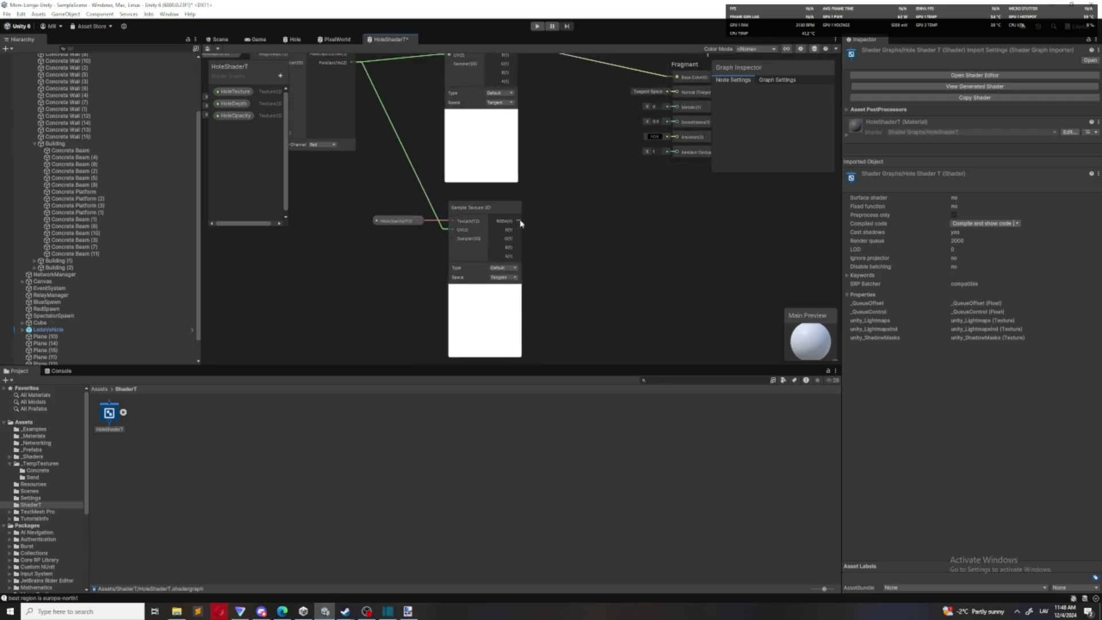
key(space)
key(alt+Tab)
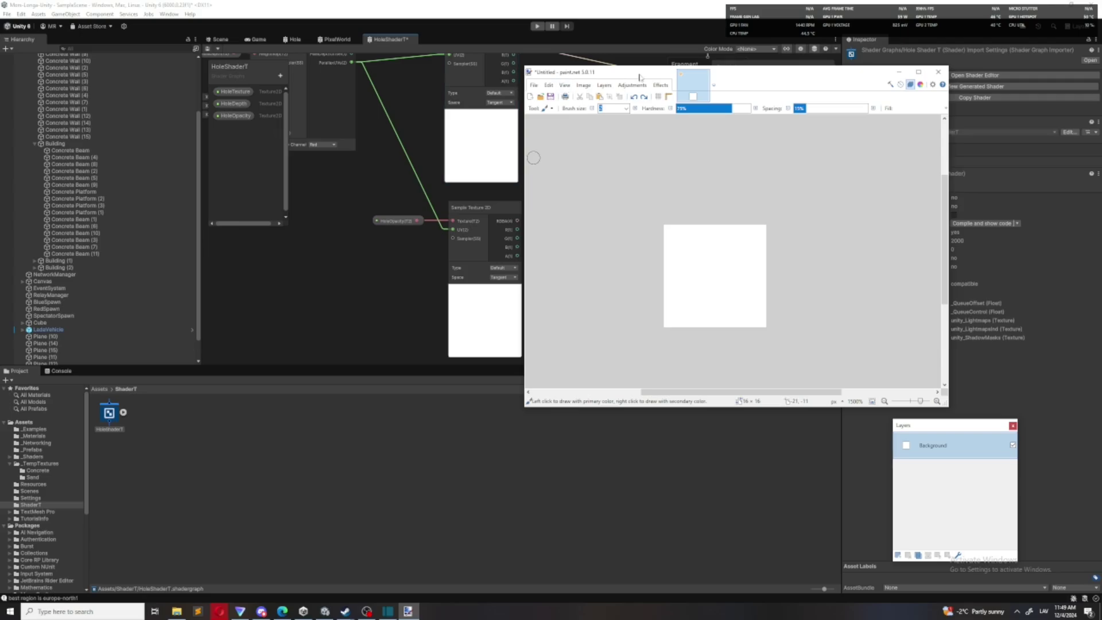
Add randomized grayscale noise to the image with Intensity 82, Color Saturation 0 and Coverage 100
click(661, 85)
mouse_move(673, 142)
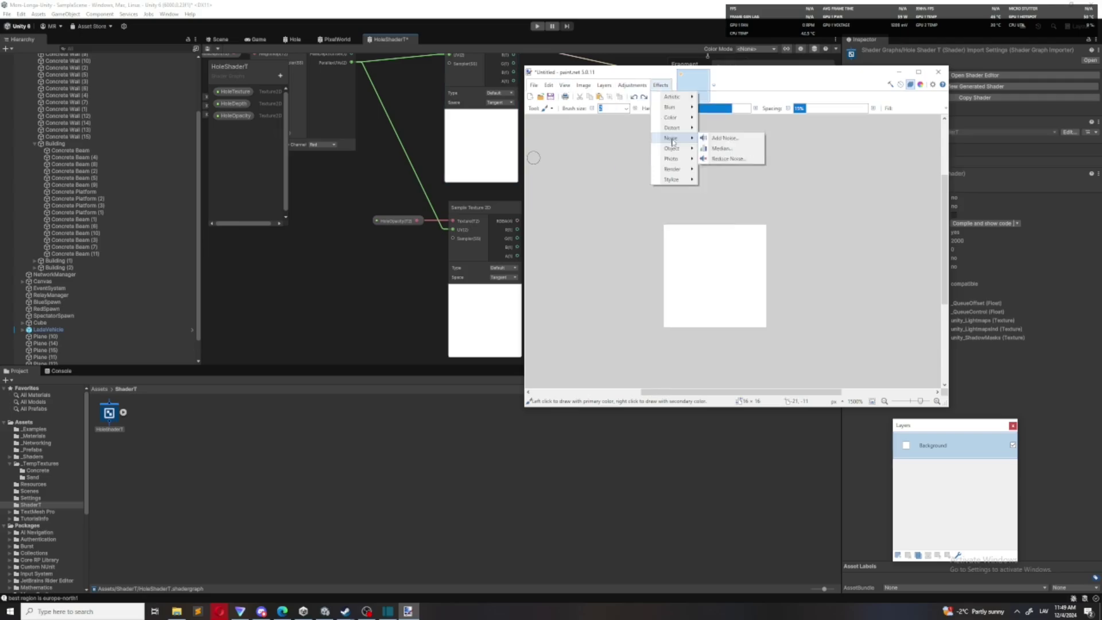
click(719, 140)
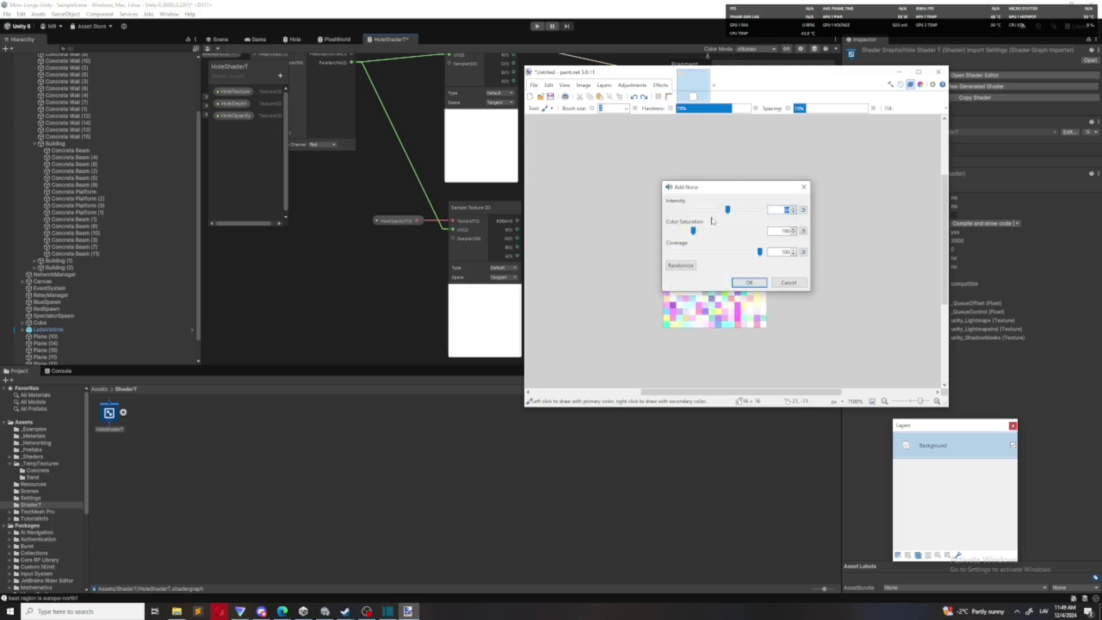
drag(730, 211, 443, 221)
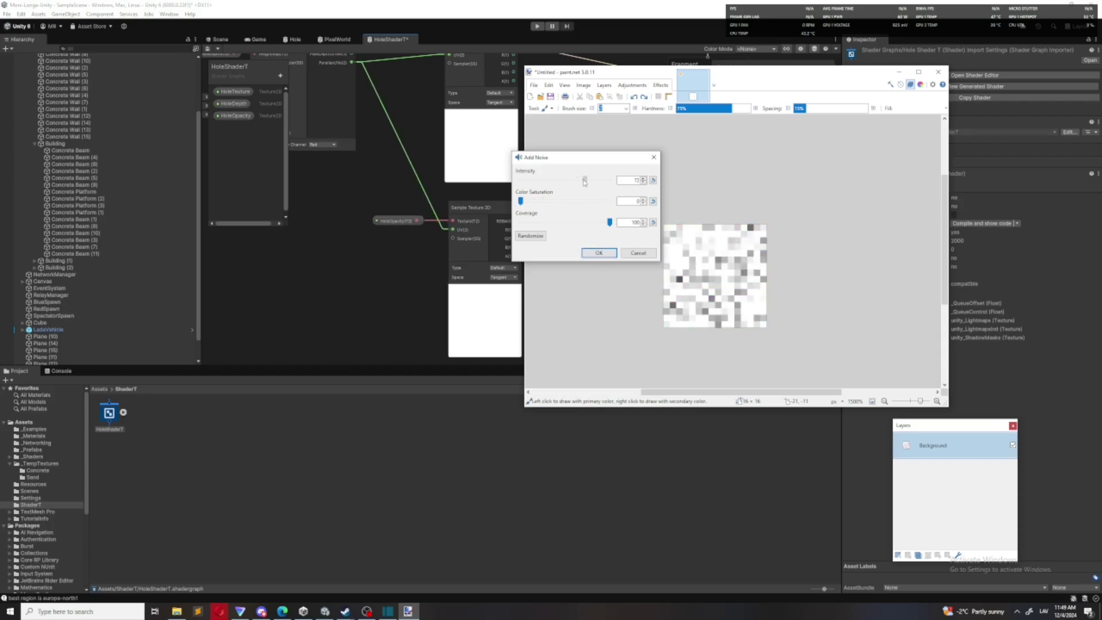
drag(584, 182, 593, 184)
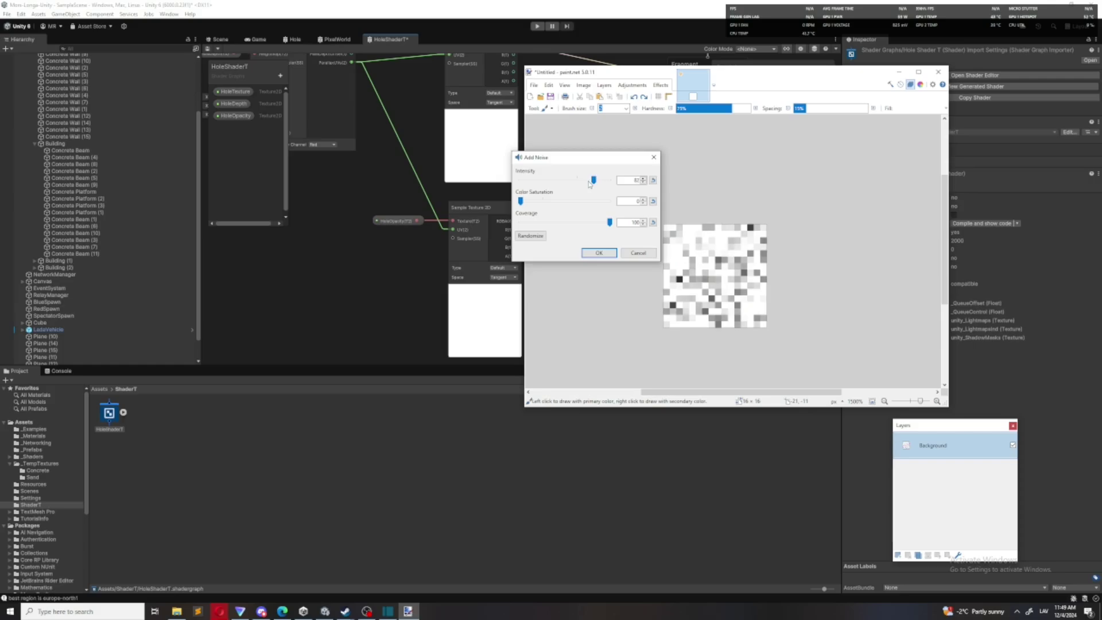
mouse_move(610, 230)
mouse_down()
mouse_move(545, 224)
mouse_move(613, 226)
mouse_up()
click(531, 236)
click(530, 236)
click(532, 237)
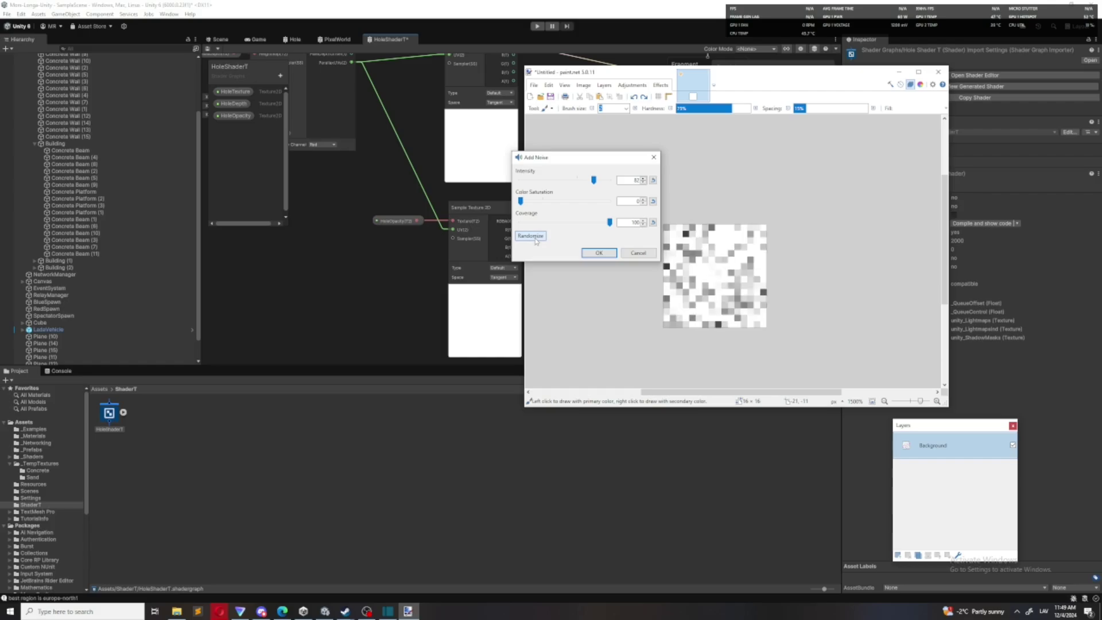
click(593, 257)
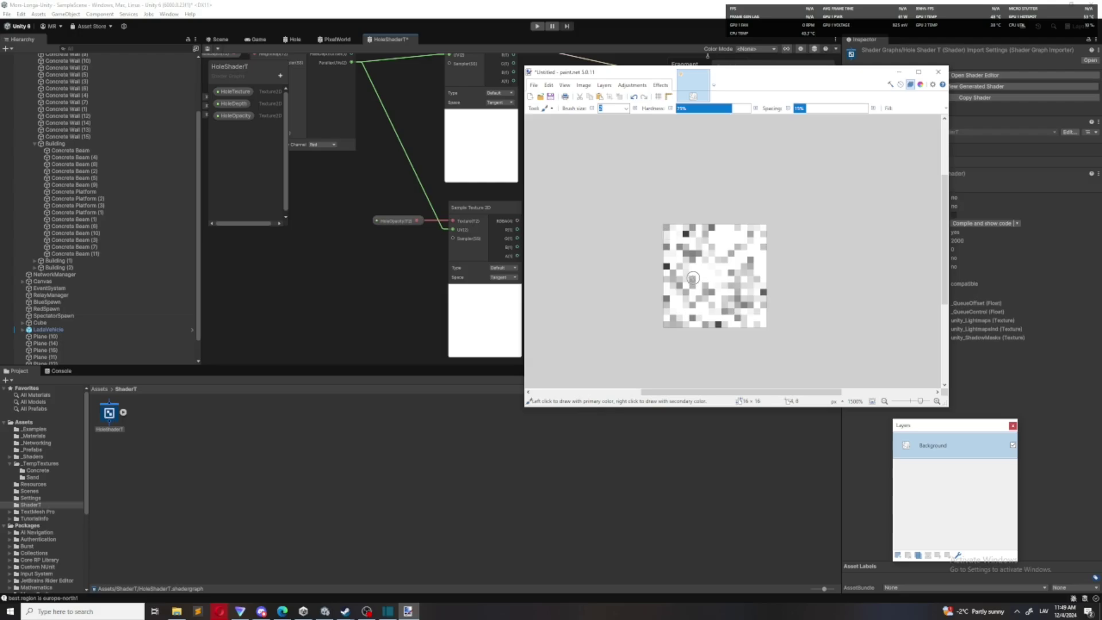
Paint a soft black hole in the middle of the noise with a size 15 brush at about 16% hardness
ctrl+scroll(693, 280, up, 3)
mouse_move(692, 274)
mouse_down()
mouse_move(686, 287)
mouse_move(700, 298)
mouse_up()
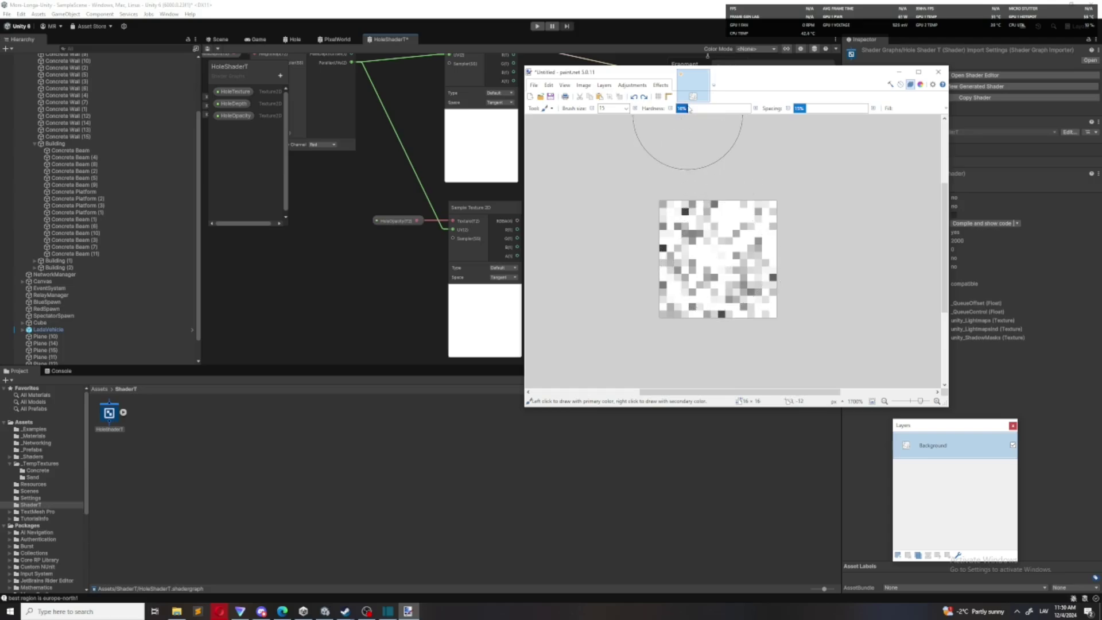
click(718, 258)
click(718, 258)
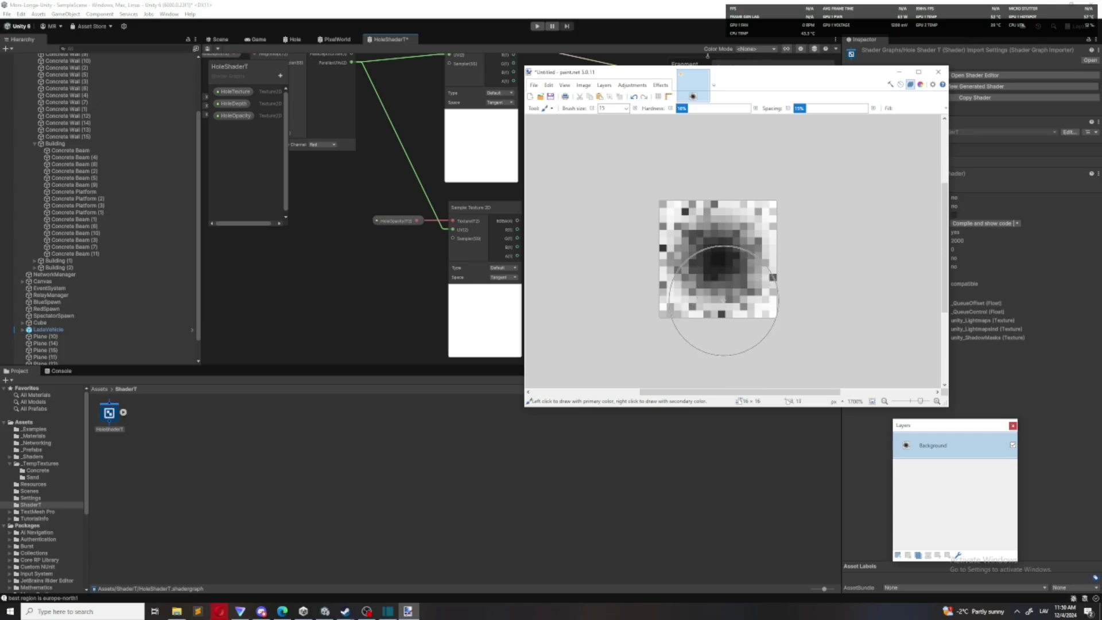
Add a new layer above the background and set the brush to 100% hardness and size 5
click(898, 556)
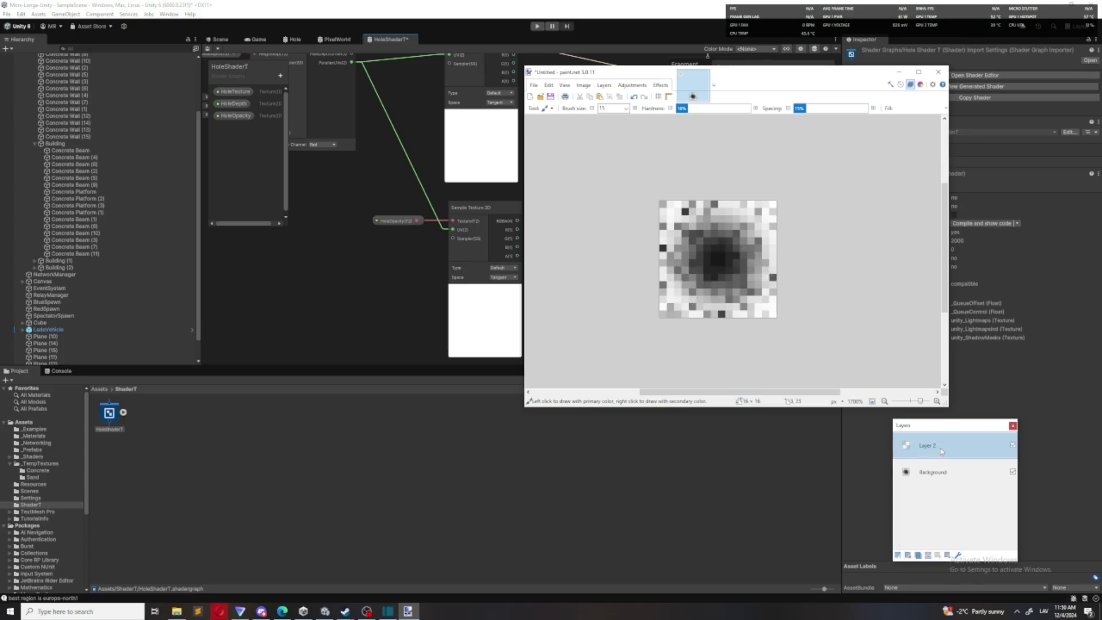
drag(937, 427, 863, 252)
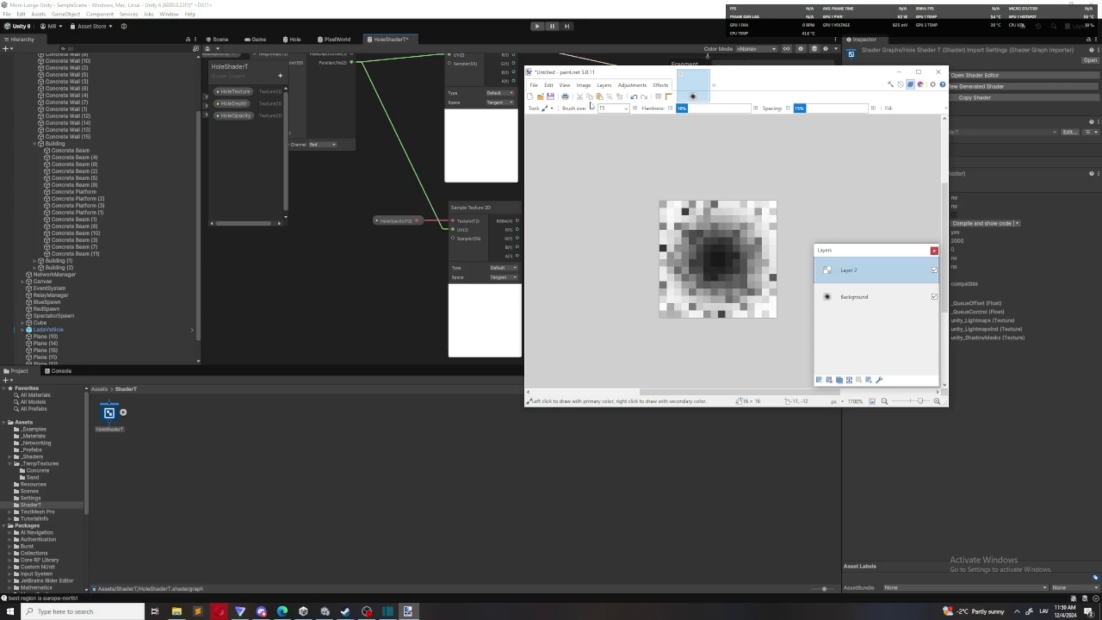
click(546, 108)
click(645, 121)
drag(689, 111, 751, 112)
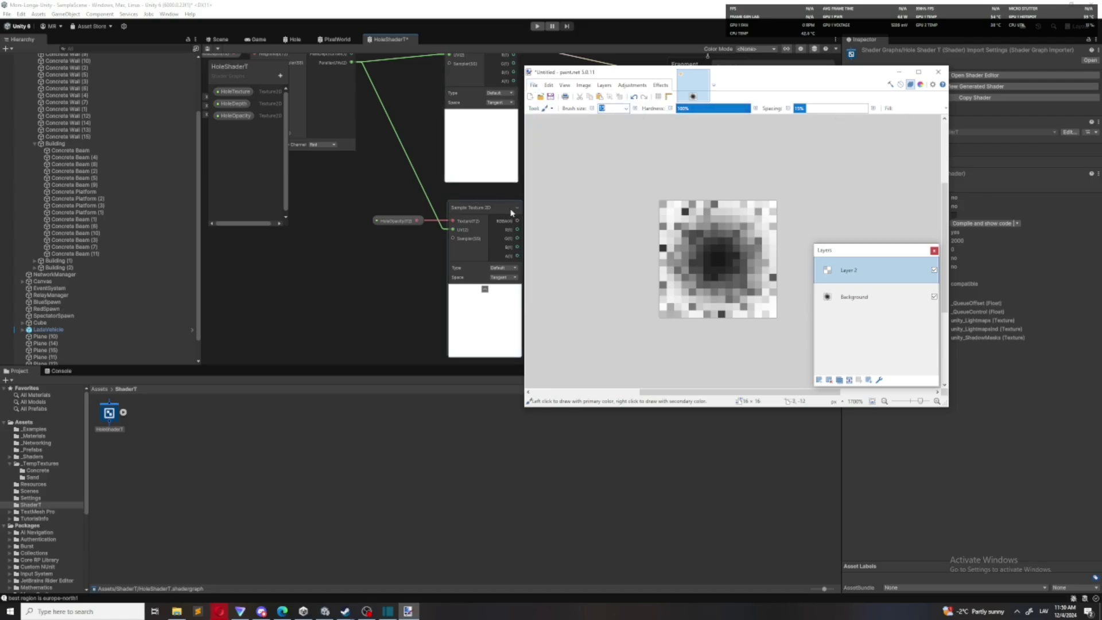
text(5)
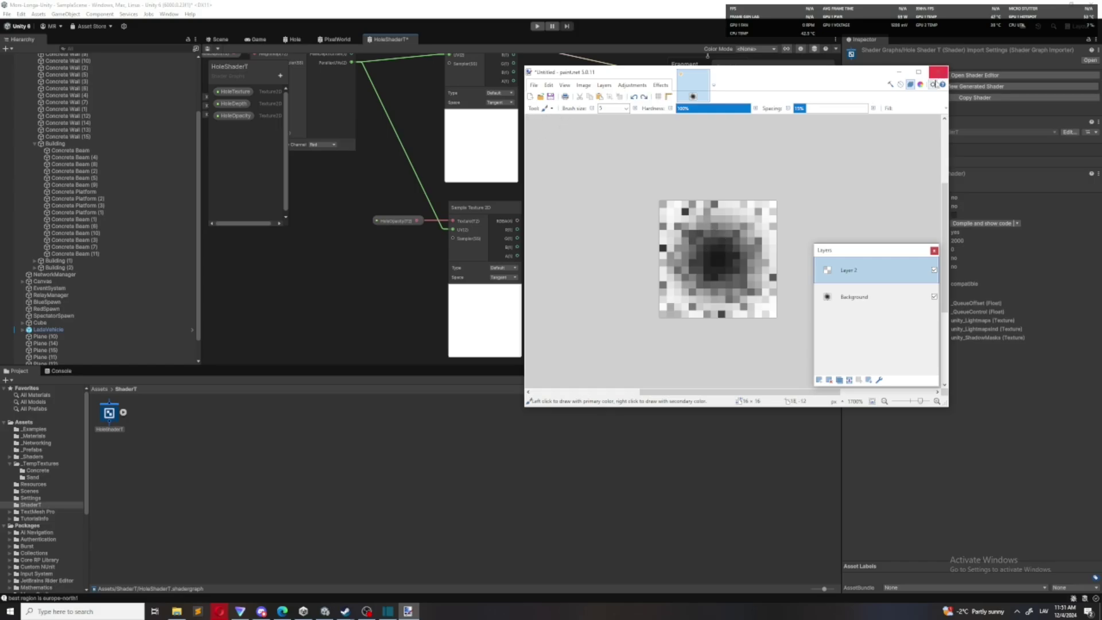
Set the primary color to white (FFFFFF) and cover the whole new layer using a size 15 brush
click(920, 84)
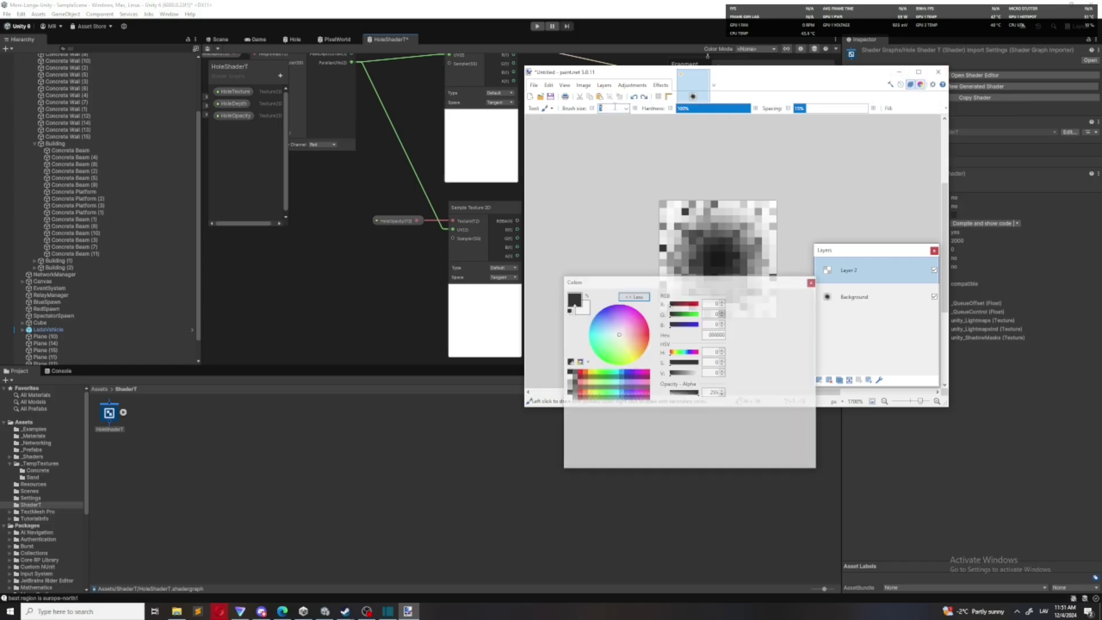
text(15)
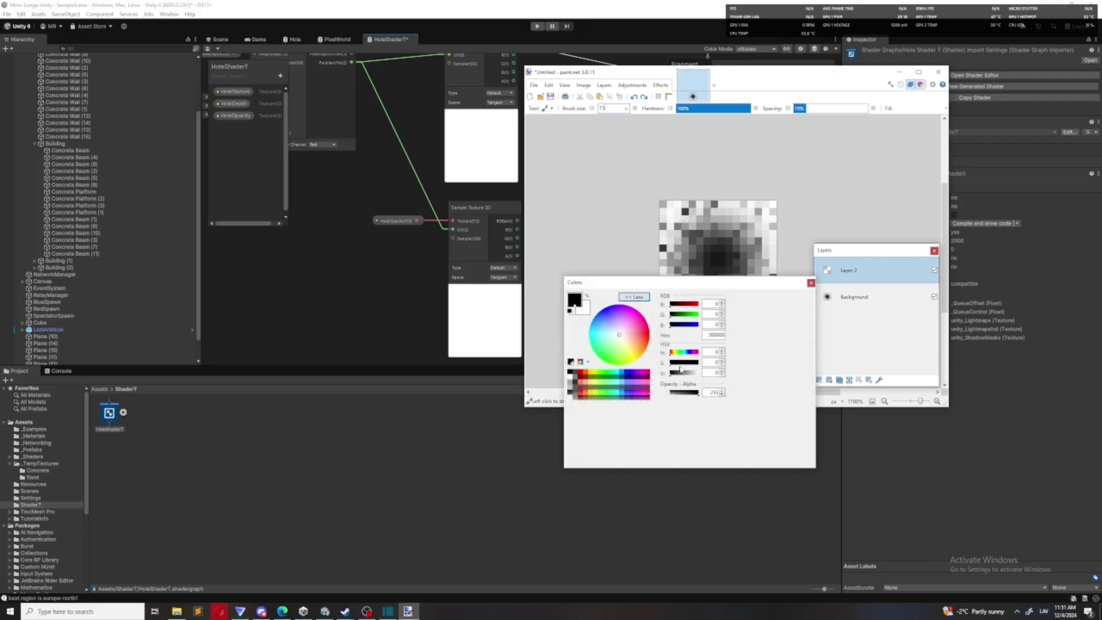
drag(681, 371, 698, 372)
drag(632, 282, 443, 151)
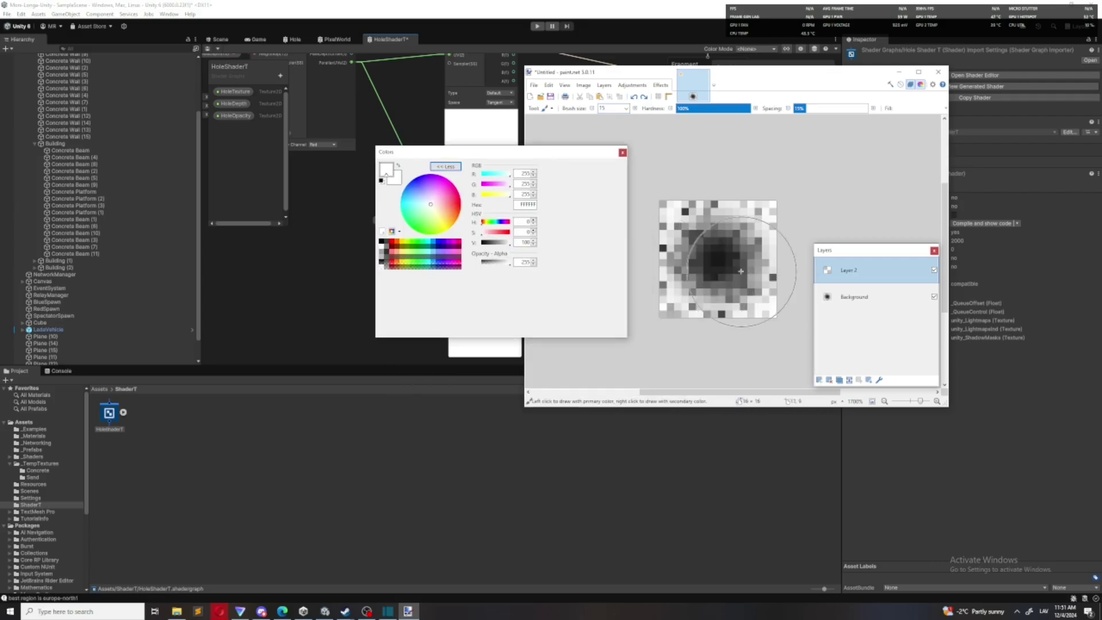
mouse_move(741, 271)
mouse_down()
mouse_move(706, 283)
mouse_move(743, 243)
mouse_move(756, 295)
mouse_move(714, 205)
mouse_move(717, 242)
mouse_up()
Paint a black round dot in the center of the white layer with the size 5 brush
drag(489, 243, 462, 247)
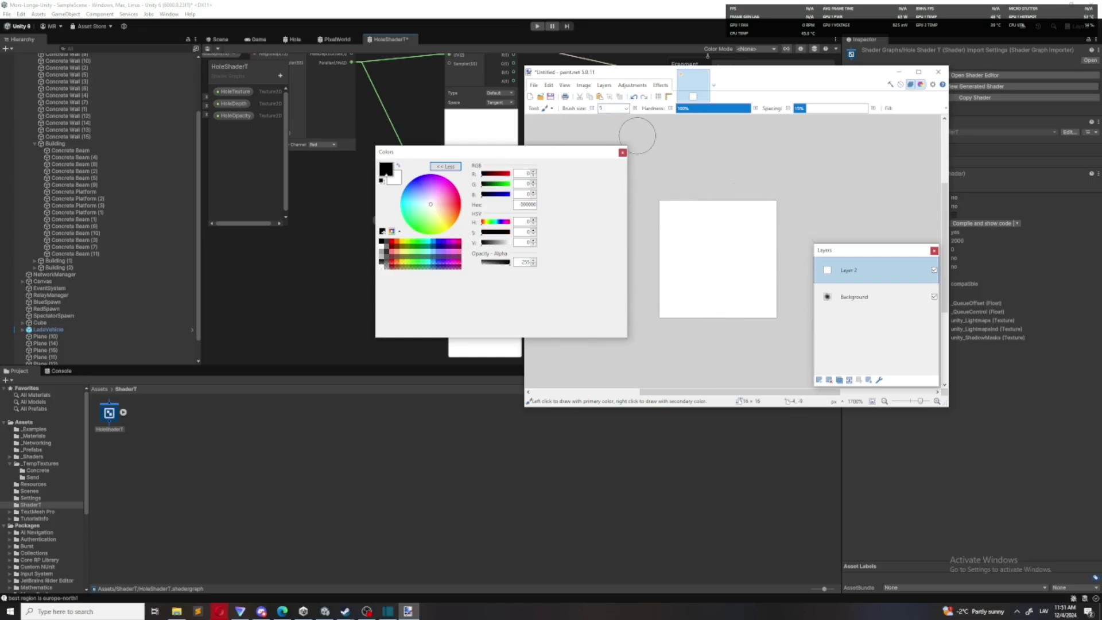
click(623, 153)
mouse_move(708, 253)
mouse_down()
mouse_move(723, 238)
mouse_move(712, 253)
mouse_move(724, 261)
mouse_move(712, 247)
mouse_move(721, 257)
mouse_move(708, 256)
mouse_move(731, 260)
mouse_move(706, 253)
mouse_up()
Lower the top layer's opacity to compare its dot with the background hole, and restore full opacity
click(880, 380)
click(740, 278)
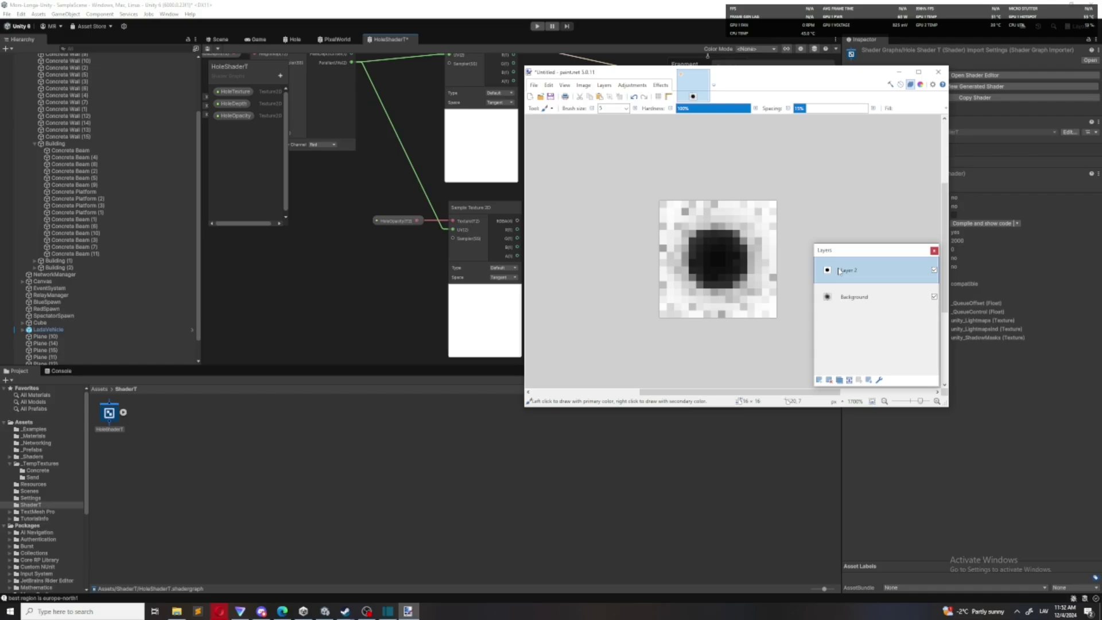
click(879, 379)
click(740, 279)
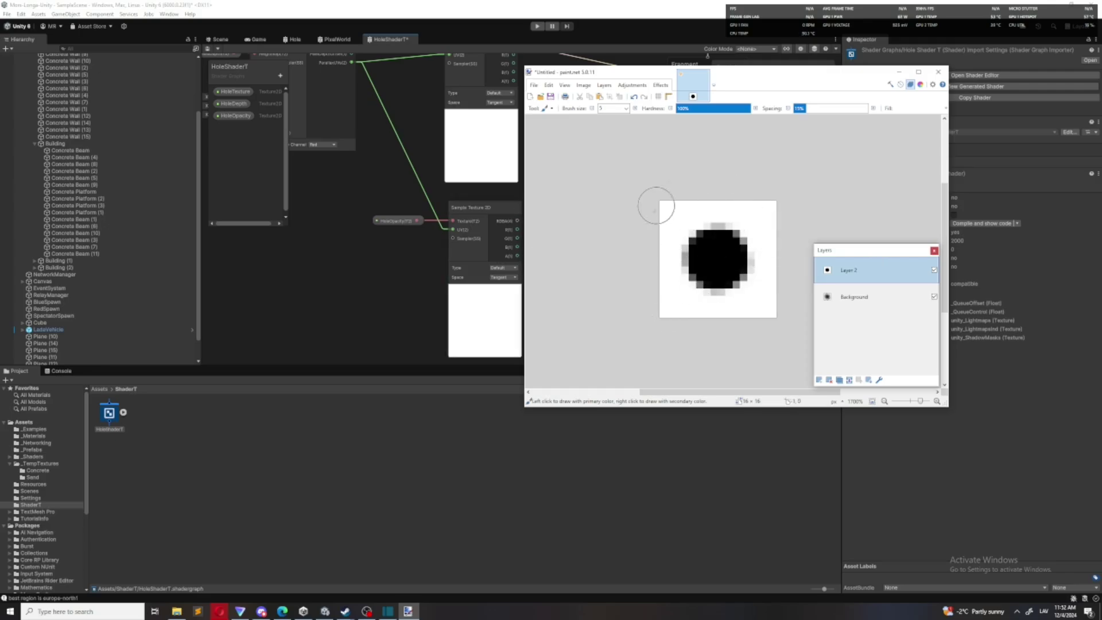
click(822, 380)
click(921, 85)
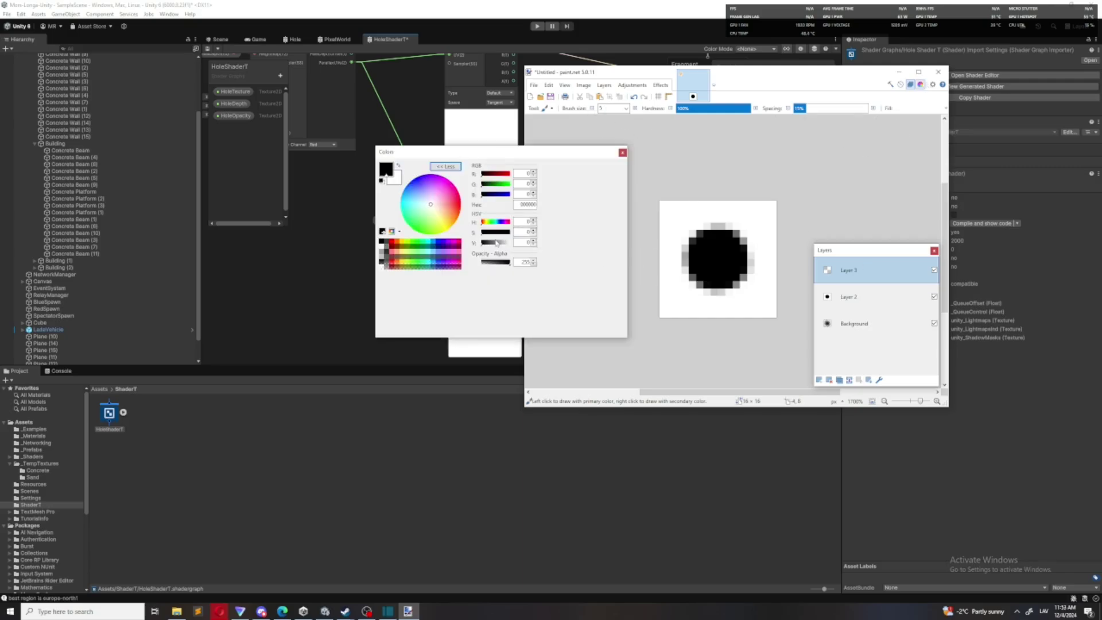
drag(497, 243, 628, 162)
click(622, 153)
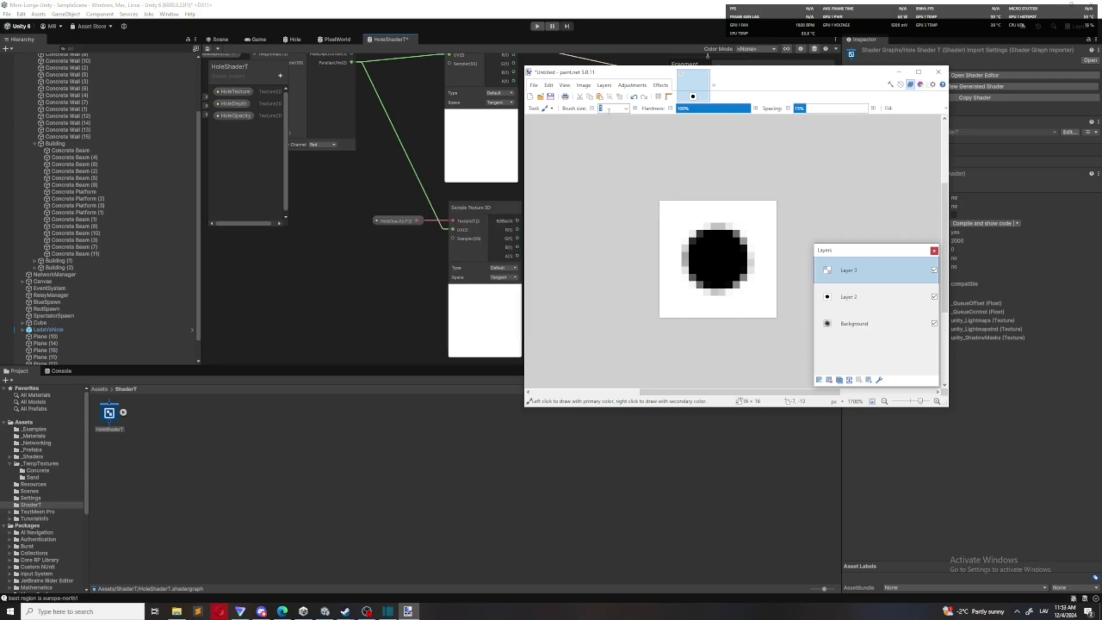
click(829, 380)
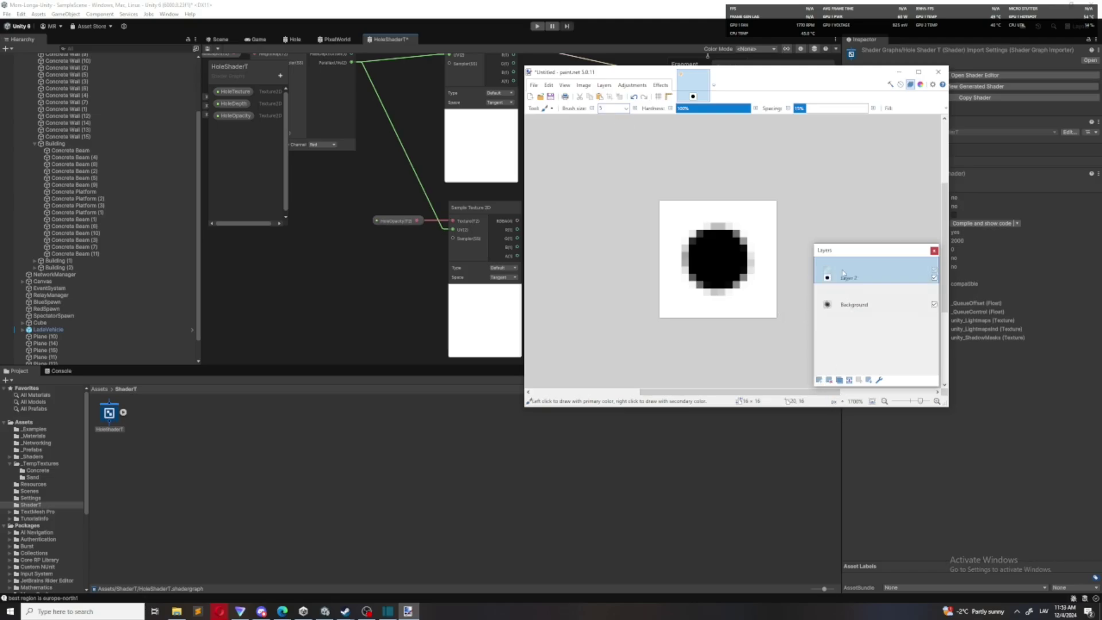
Duplicate the dot layer and enlarge the copy's dot to nearly fill the canvas with the size 5 brush in black
click(839, 379)
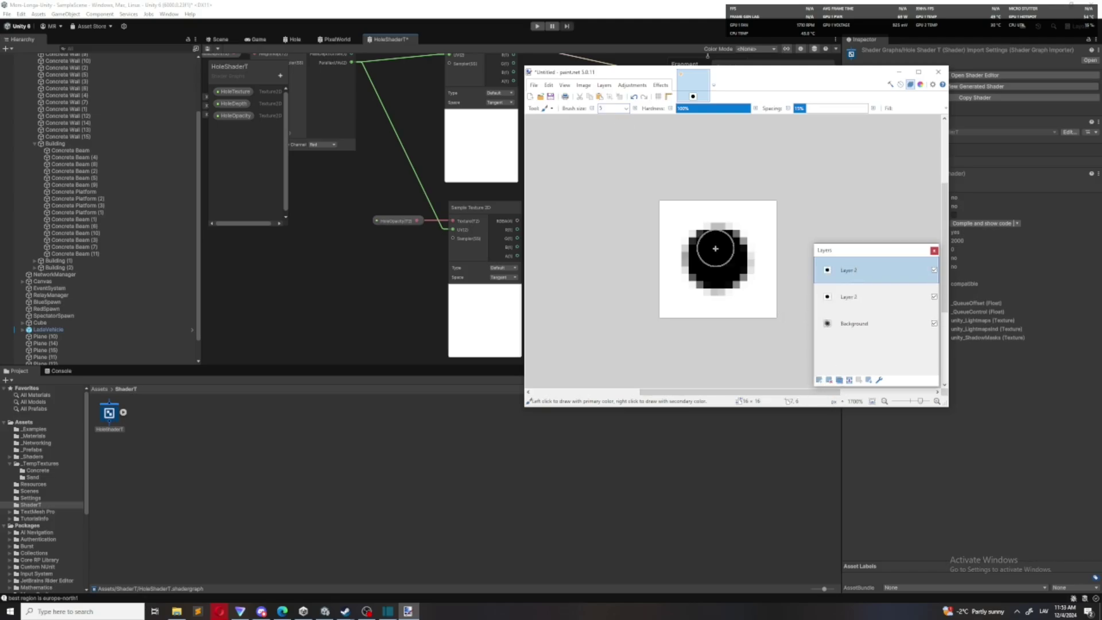
drag(715, 248, 694, 243)
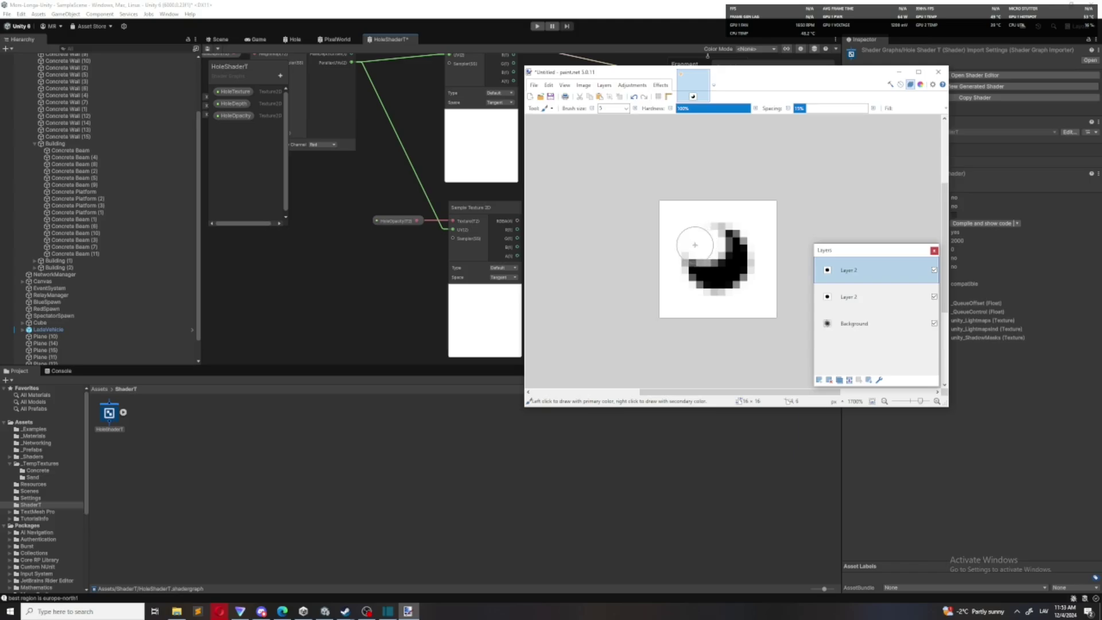
key(ctrl+z)
click(919, 87)
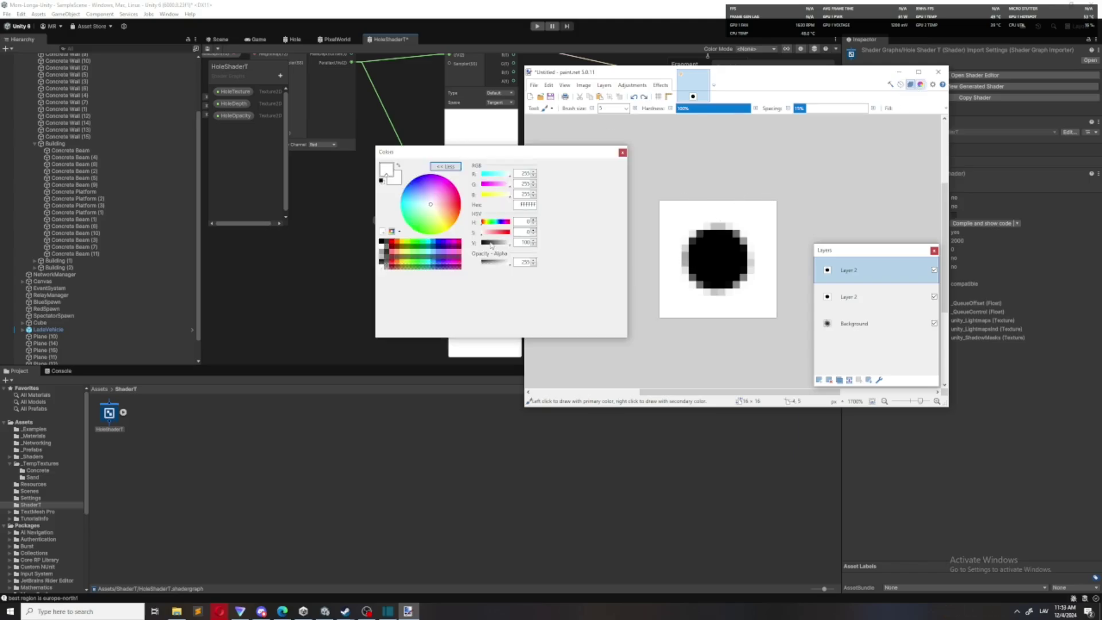
click(623, 152)
mouse_move(713, 238)
mouse_down()
mouse_move(700, 247)
mouse_move(710, 287)
mouse_move(735, 287)
mouse_move(746, 253)
mouse_move(719, 232)
mouse_move(699, 238)
mouse_up()
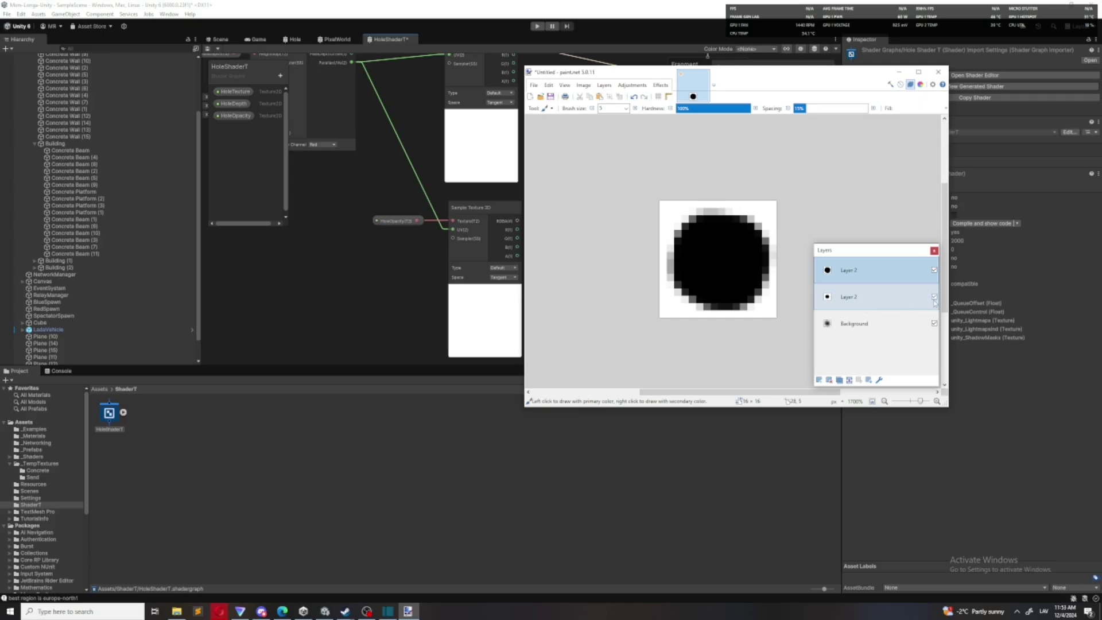
Delete the small-dot layer and the Background layer, keeping only the large-dot layer
click(886, 324)
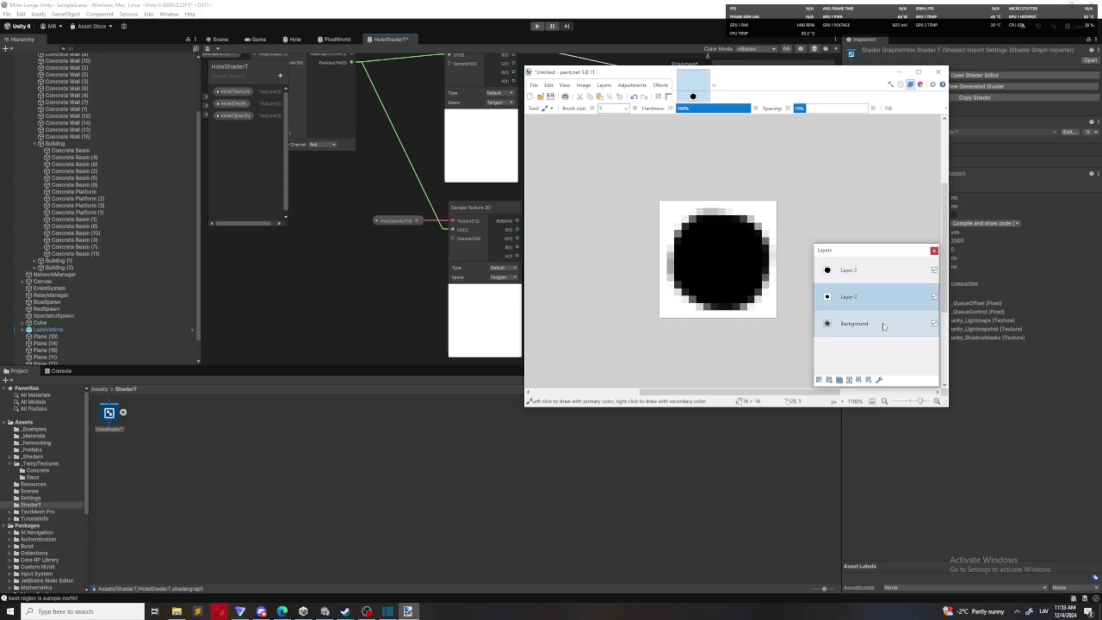
click(848, 297)
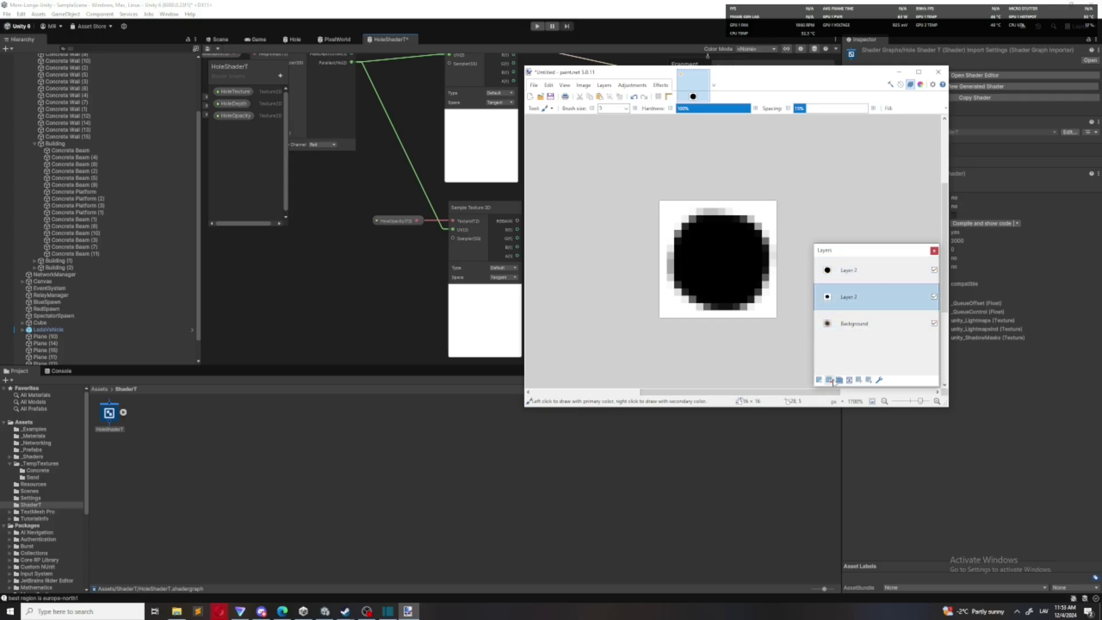
click(828, 379)
click(829, 380)
Save the large-dot image as a PNG named HoleOpacity in the _Shaders folder, replacing the existing file and keeping the Auto-detect bit depth
click(533, 86)
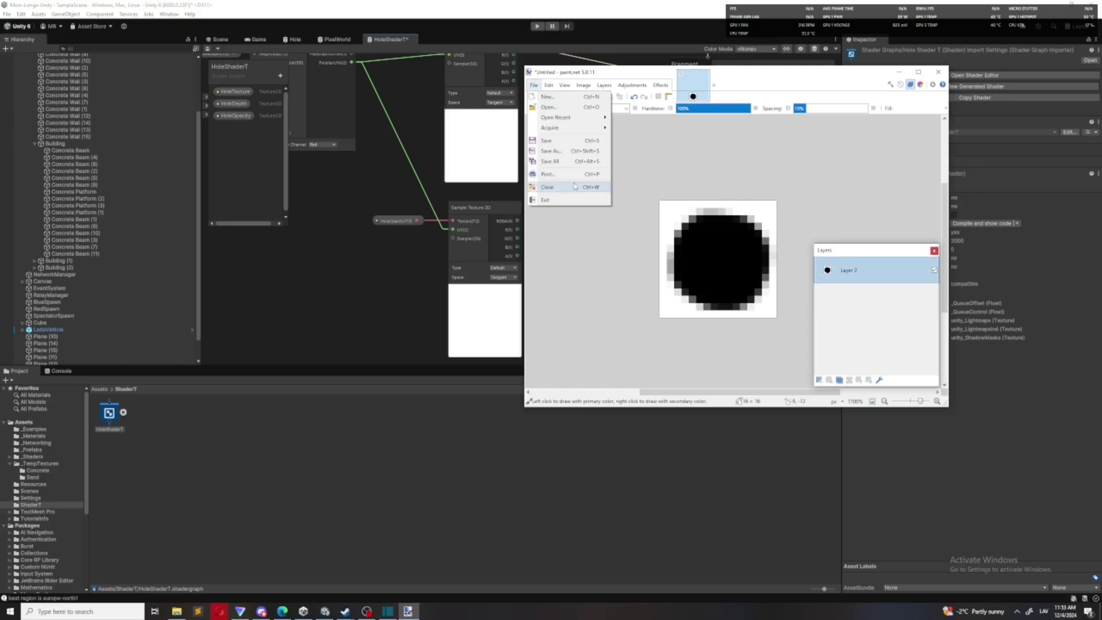
click(551, 162)
text(Ho)
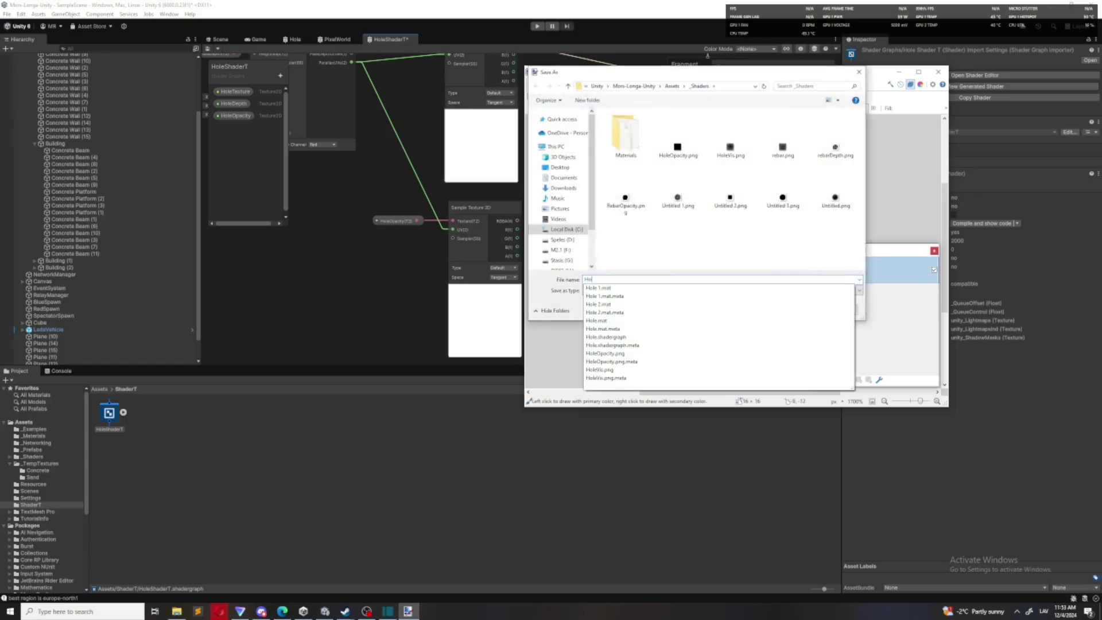
text(leOp)
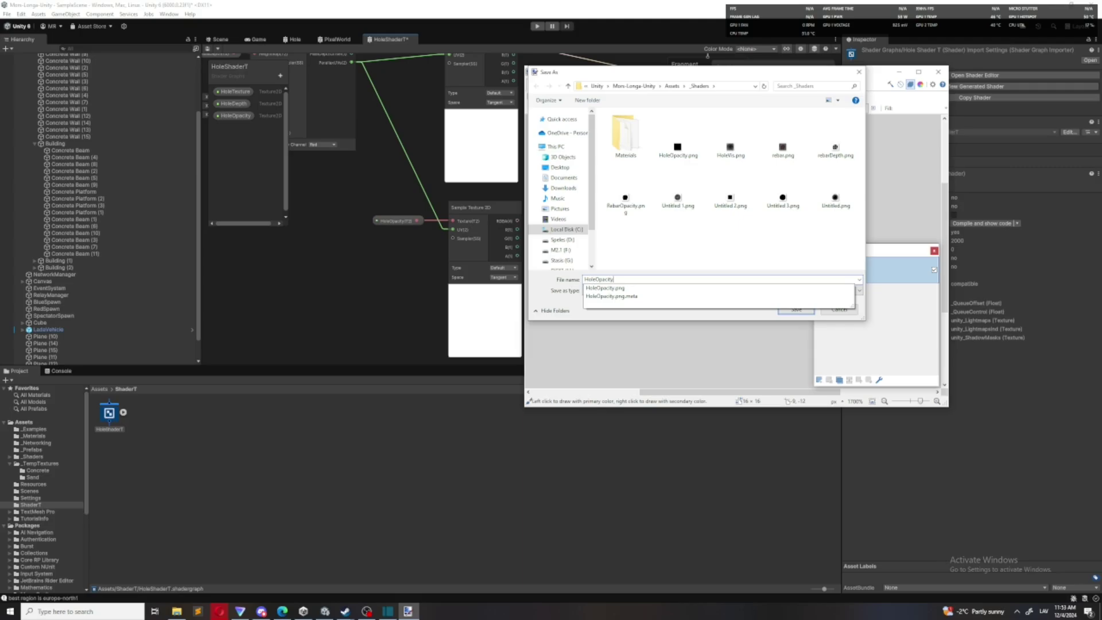
text(acity)
key(Return)
key(Return)
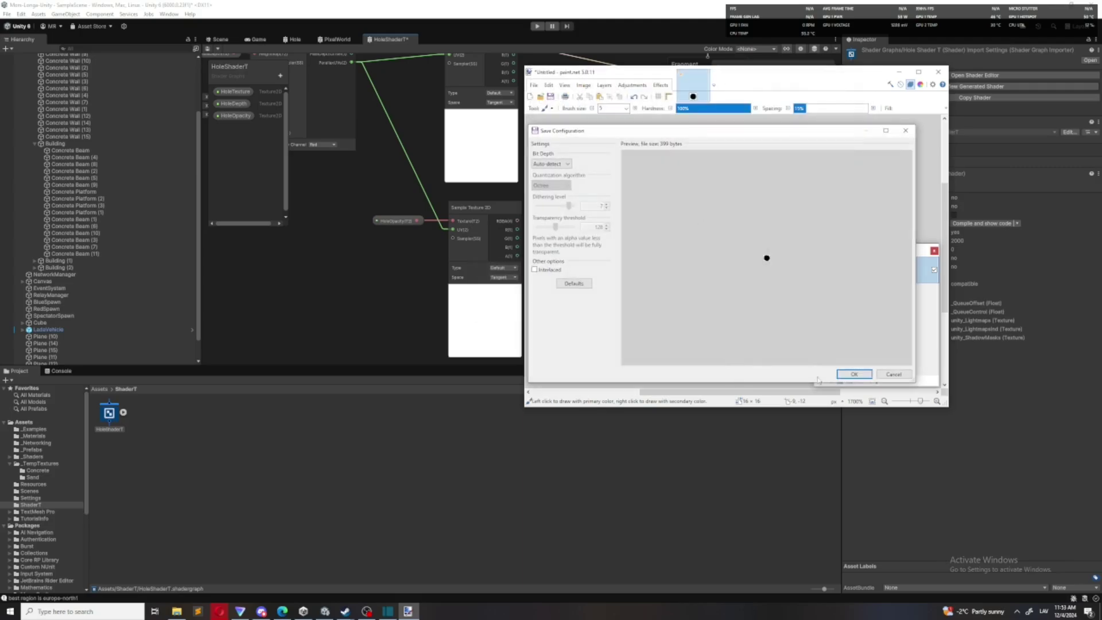
click(854, 373)
Undo the layer deletions, and delete the large-dot layer and the Background so only the small-dot layer is left
key(ctrl+z)
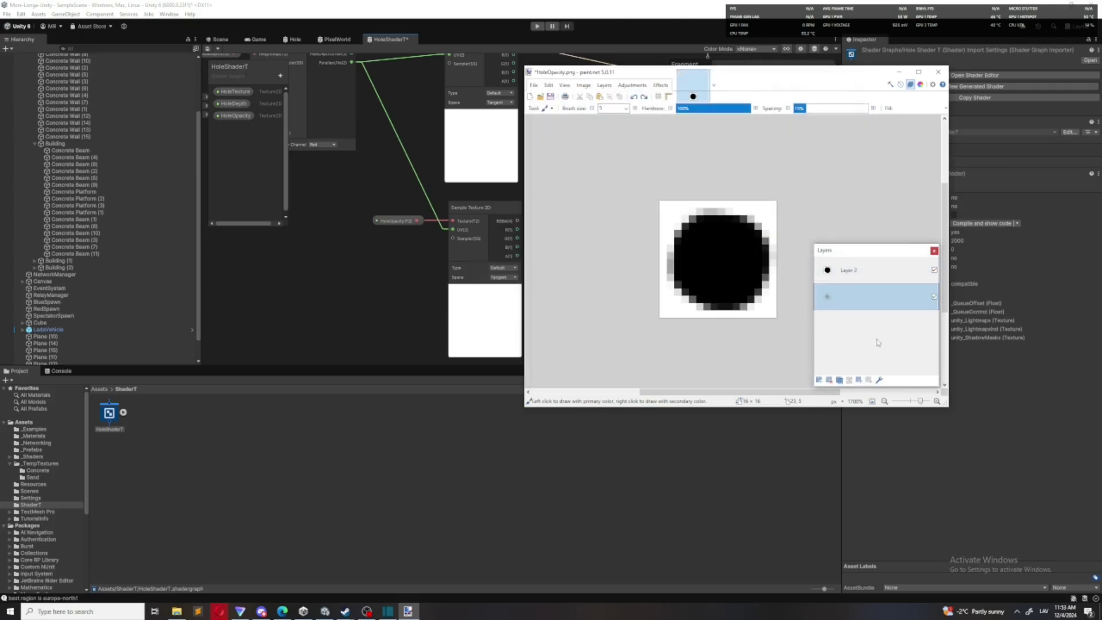
click(915, 273)
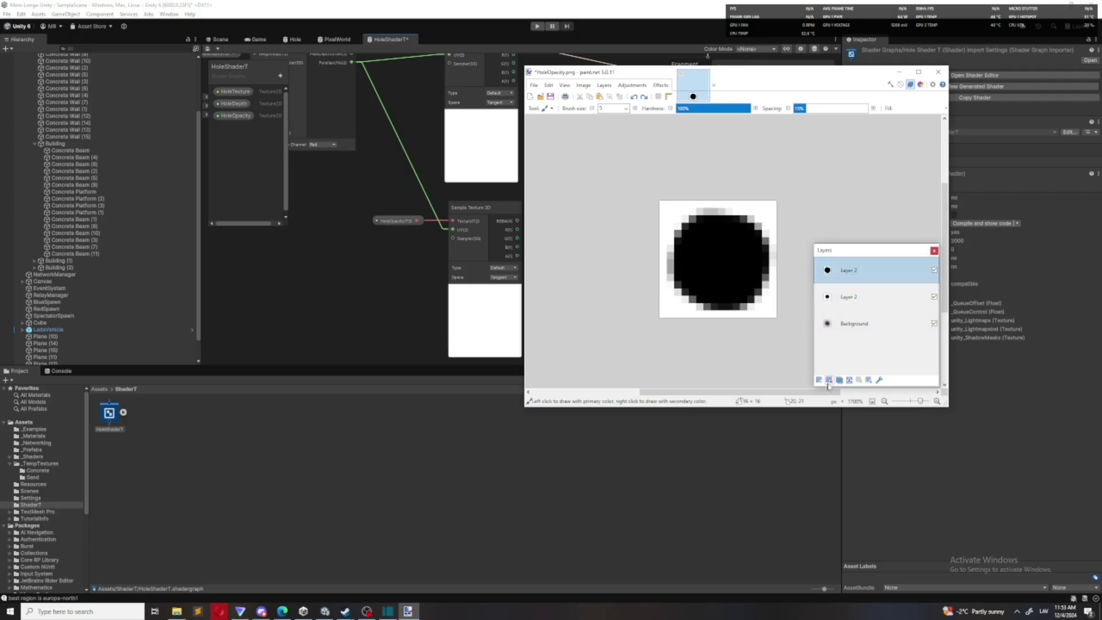
click(829, 380)
click(850, 307)
click(828, 380)
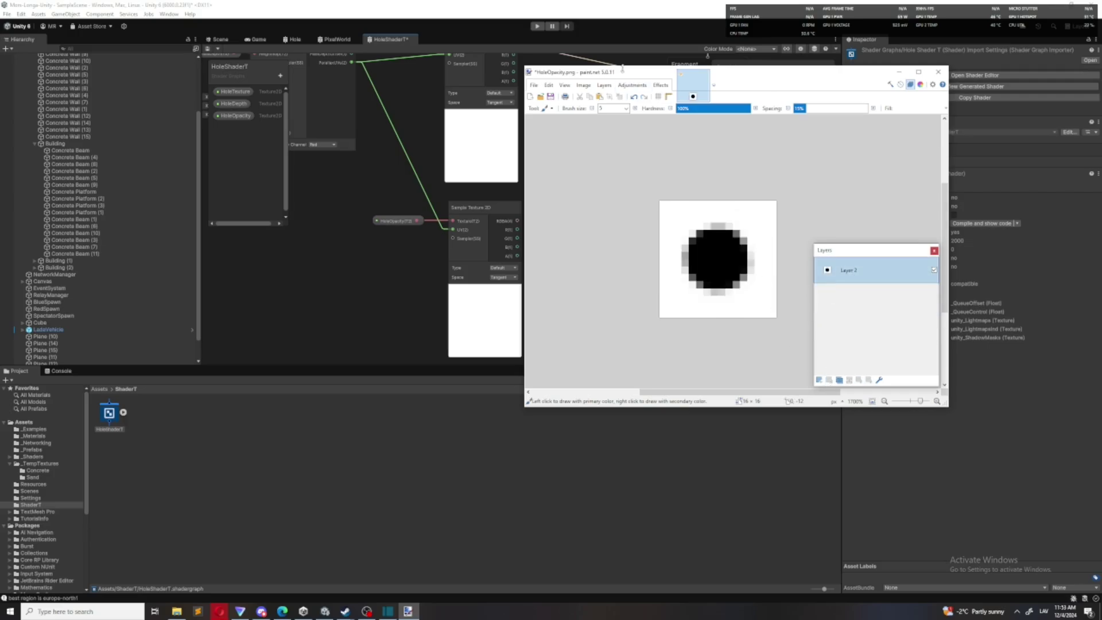
Save the small-dot image as a PNG named HoleDepth in the _Shaders folder with the default save settings
click(529, 96)
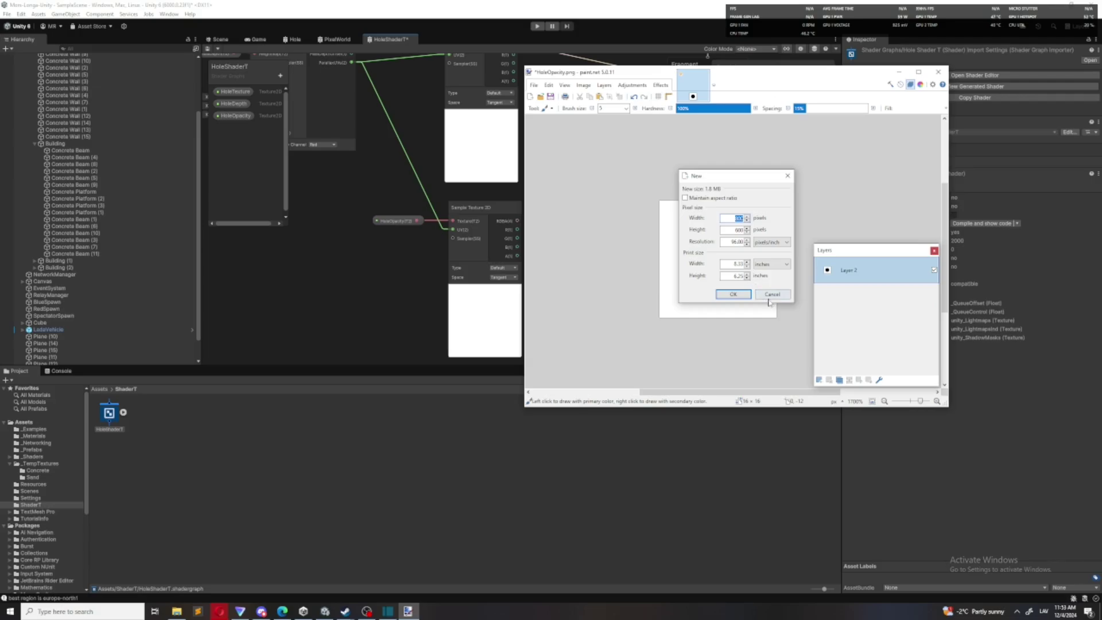
click(770, 295)
click(534, 85)
click(534, 85)
click(534, 84)
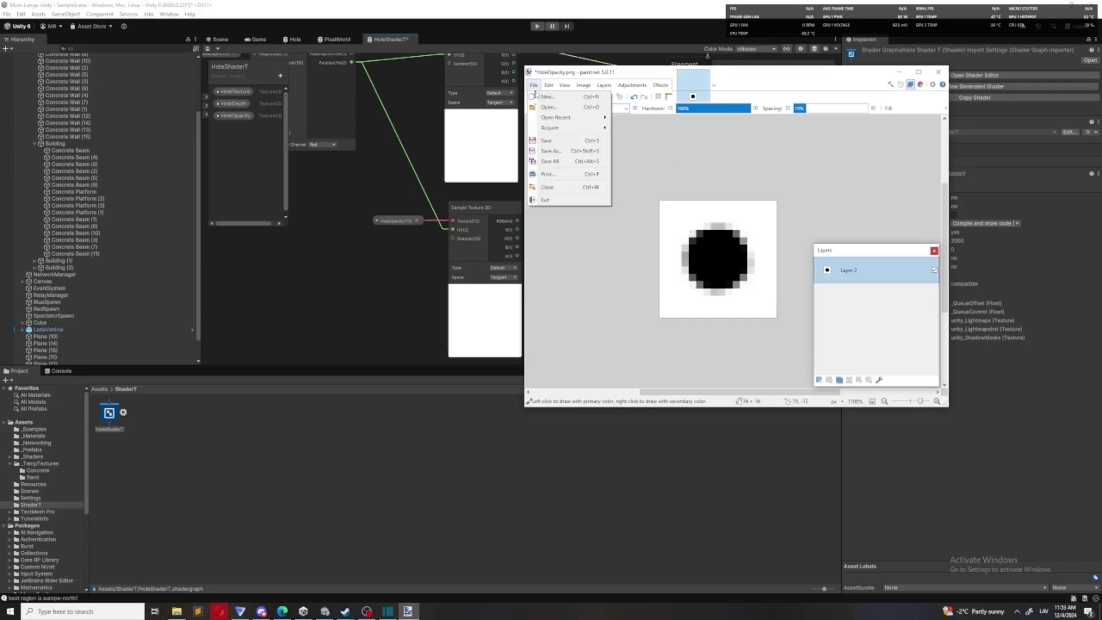
click(550, 151)
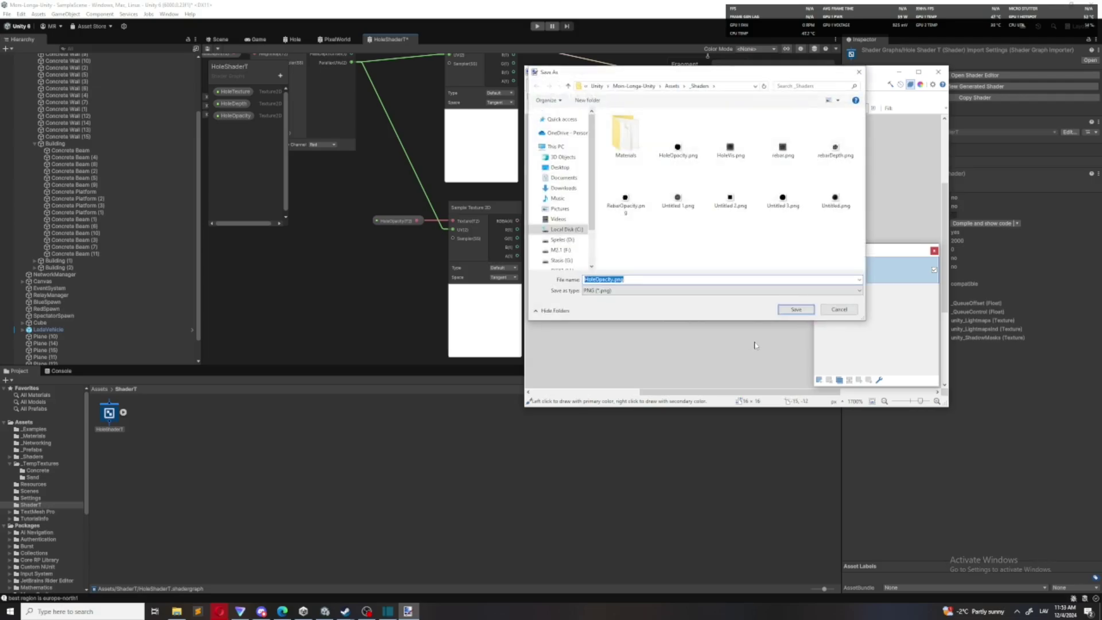
text(HoleDepth)
key(Return)
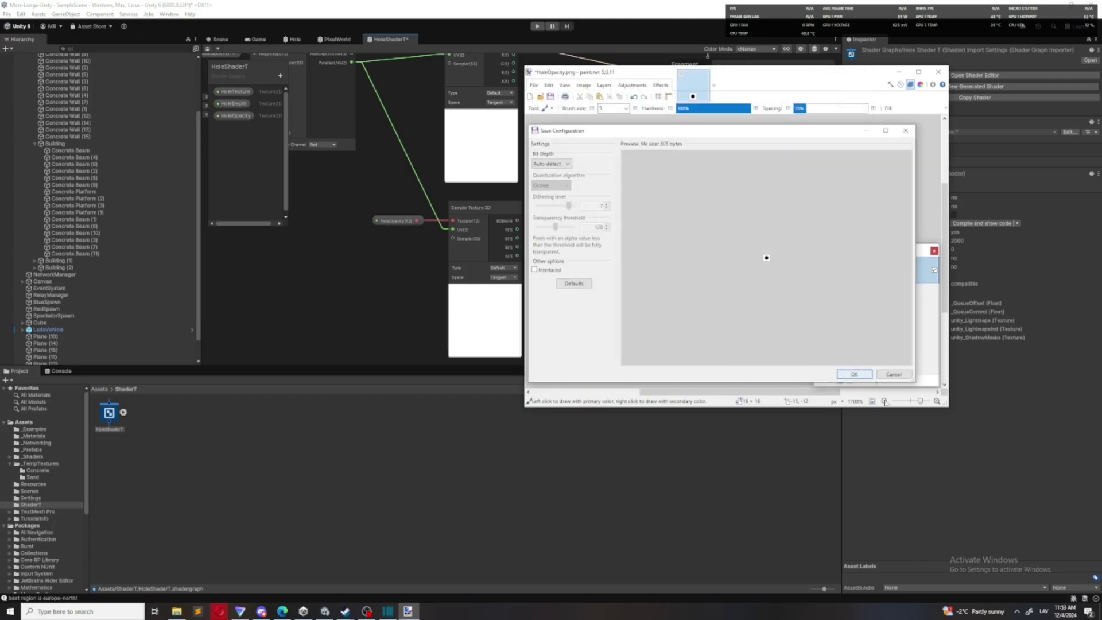
click(857, 376)
Undo the layer deletions, and delete both dot layers so only the Background is left
key(ctrl+z)
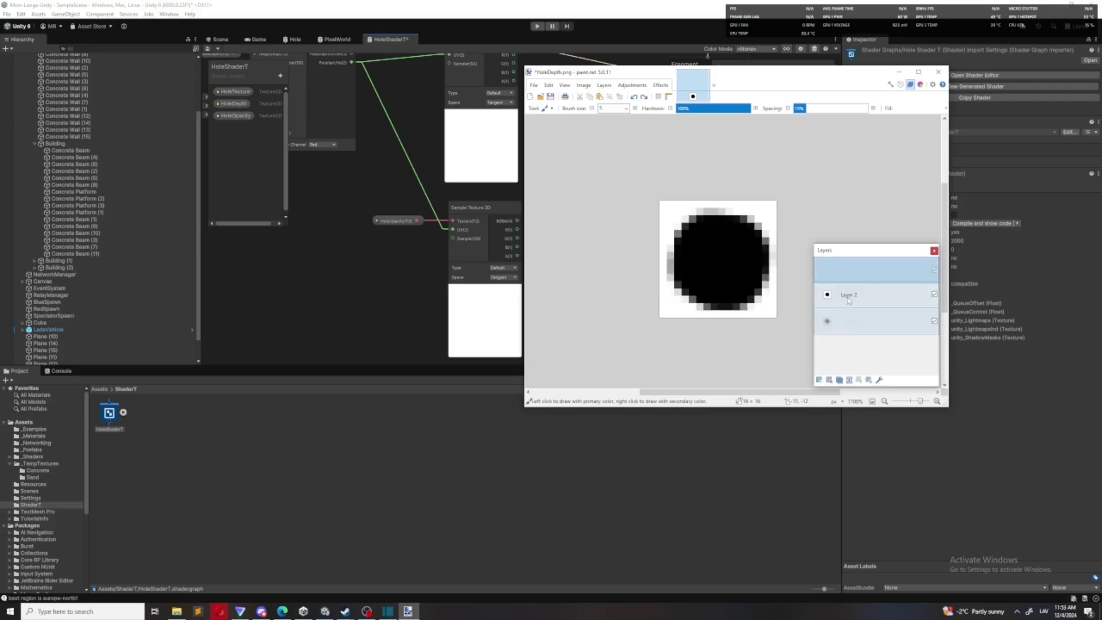
click(853, 291)
click(854, 277)
click(828, 380)
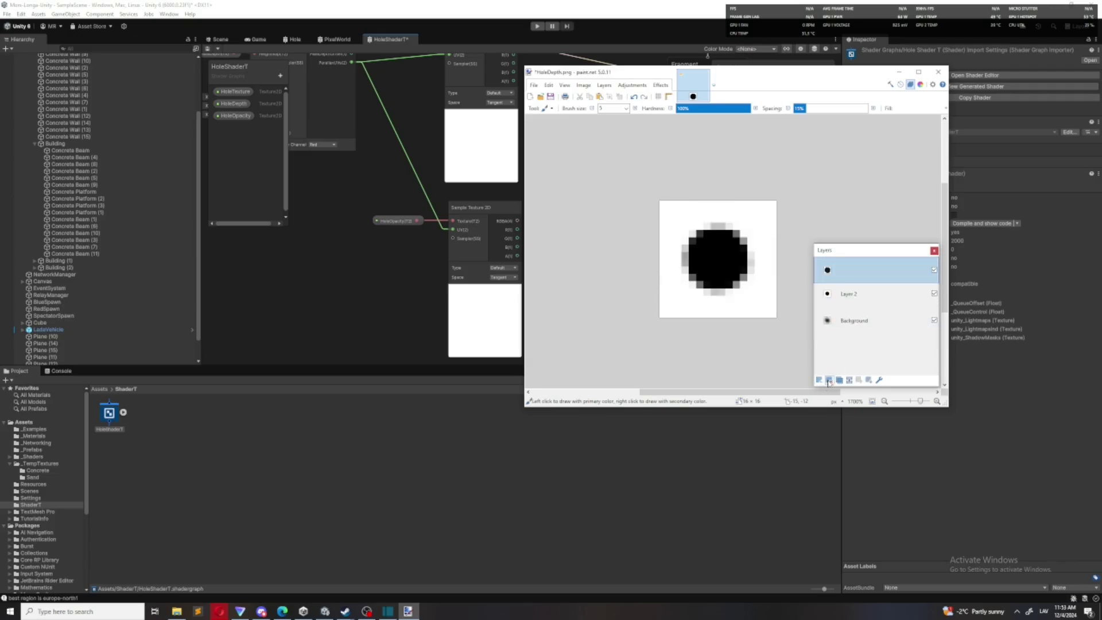
click(828, 381)
Save the Background image as a PNG named HoleTexture in the _Shaders folder
click(534, 88)
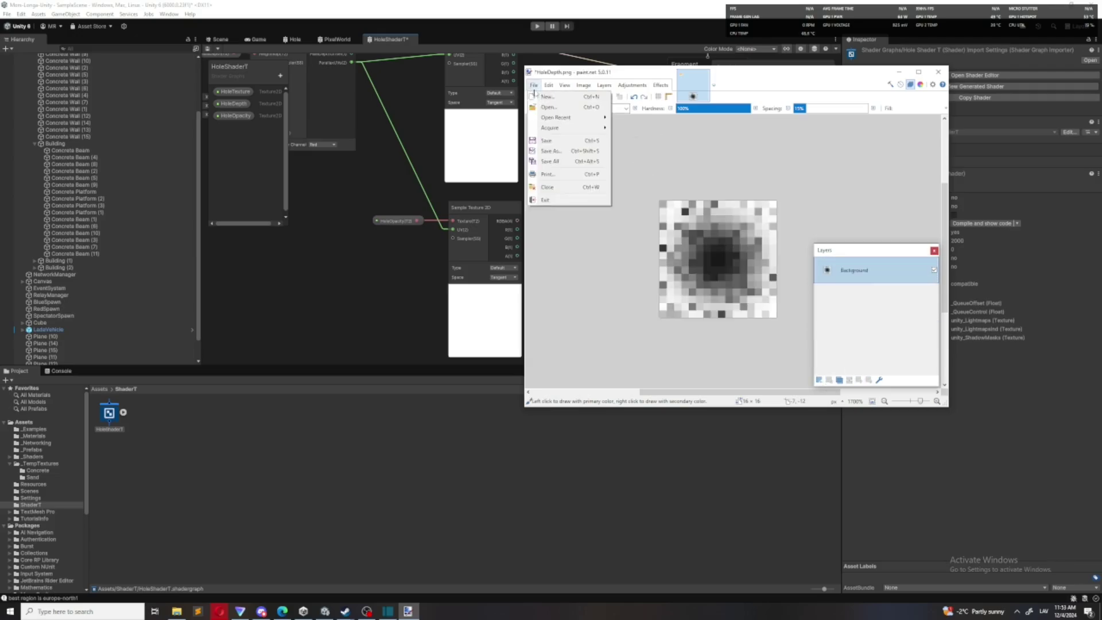
click(550, 151)
text(Hole)
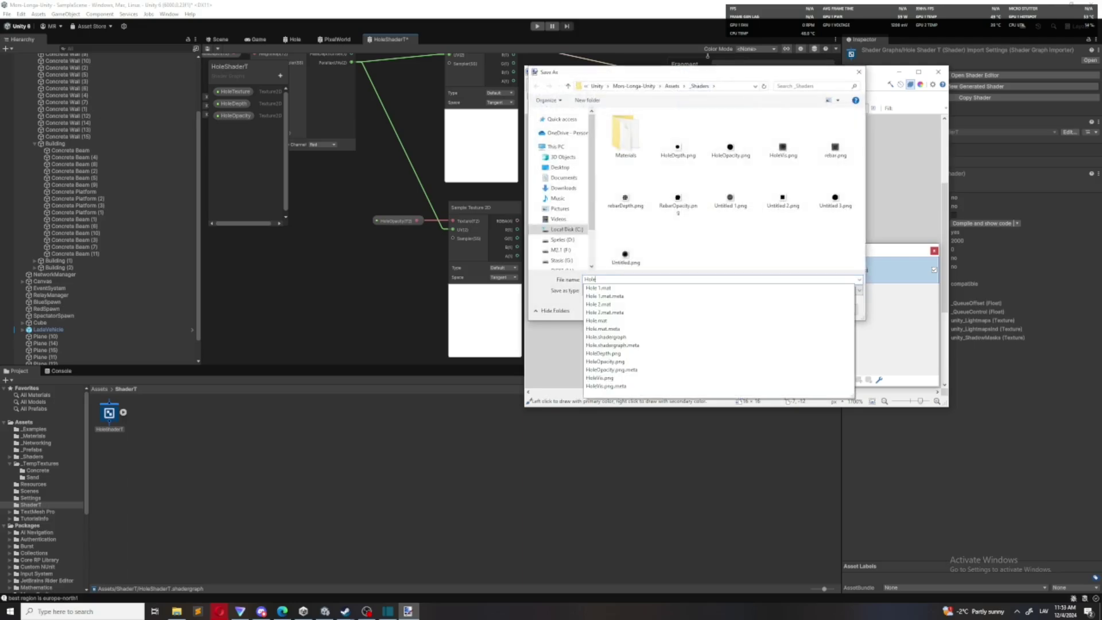
text(Texture)
key(Return)
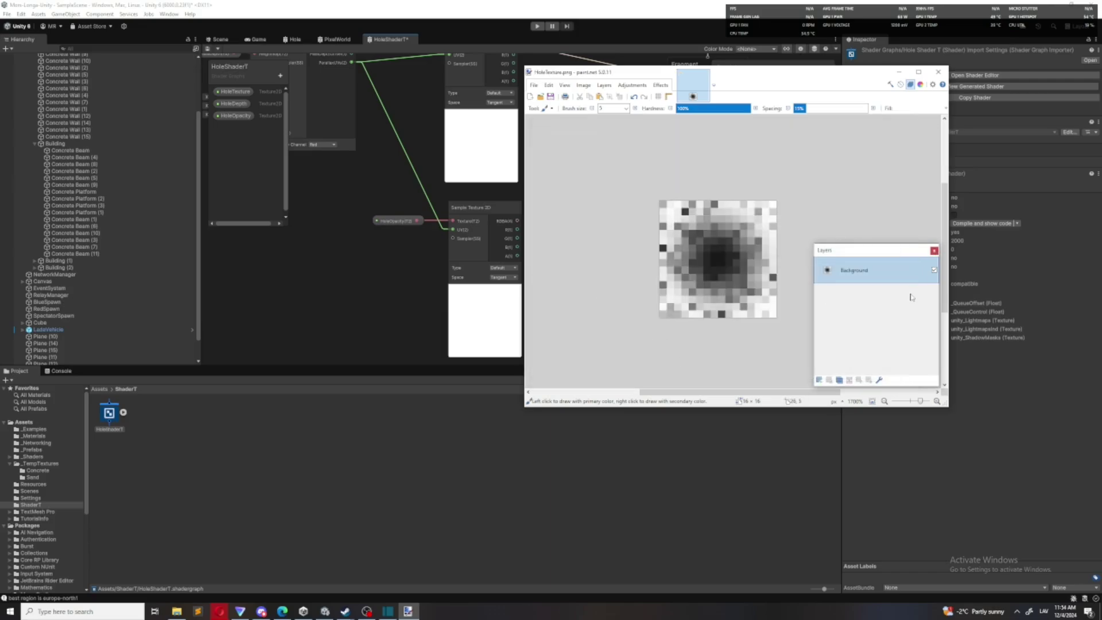
Undo the deletion of both dot layers and minimize the paint.net window with its Layers window closed
key(ctrl+z)
key(ctrl+z)
click(934, 251)
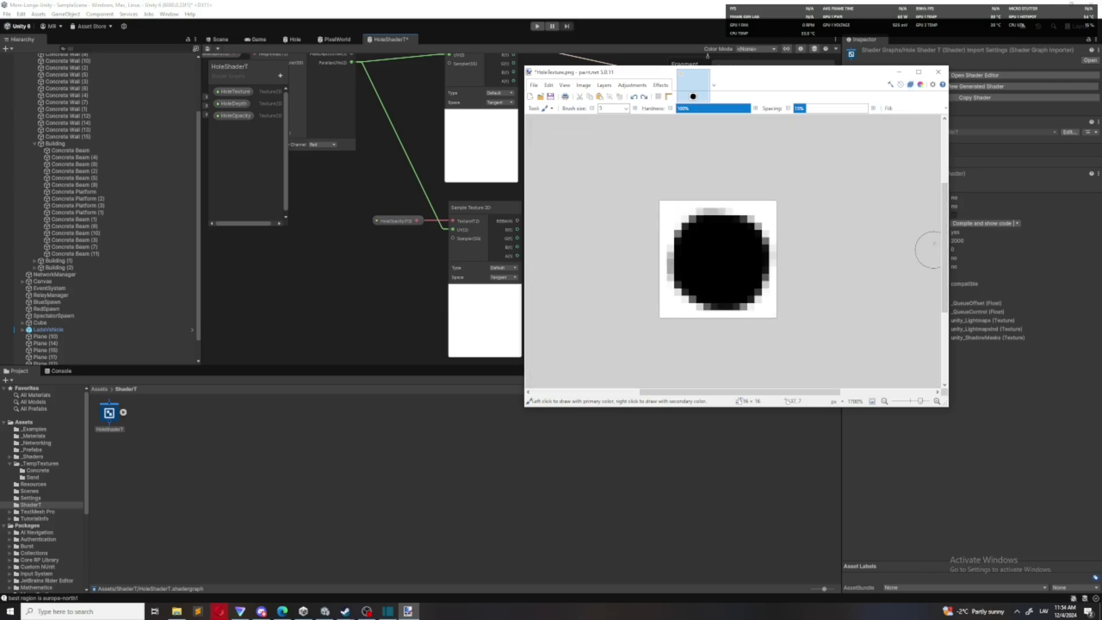
click(899, 71)
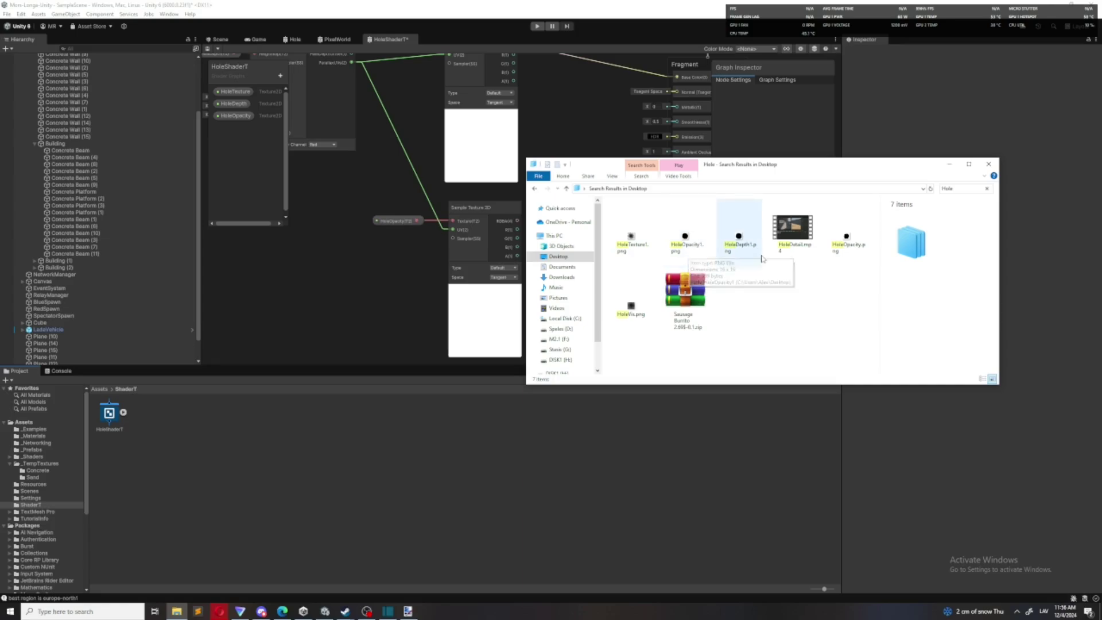
Import HoleDepth1.png, HoleOpacity1.png and HoleTexture1.png from the Desktop search results into Unity's ShaderT assets folder
drag(739, 241, 291, 487)
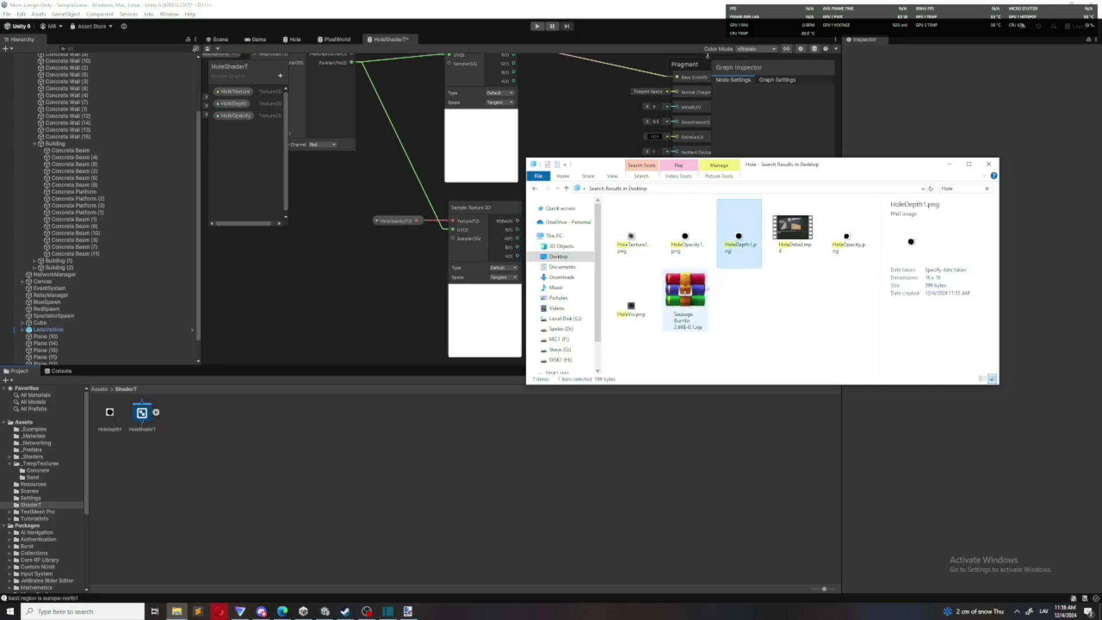
drag(698, 233, 628, 217)
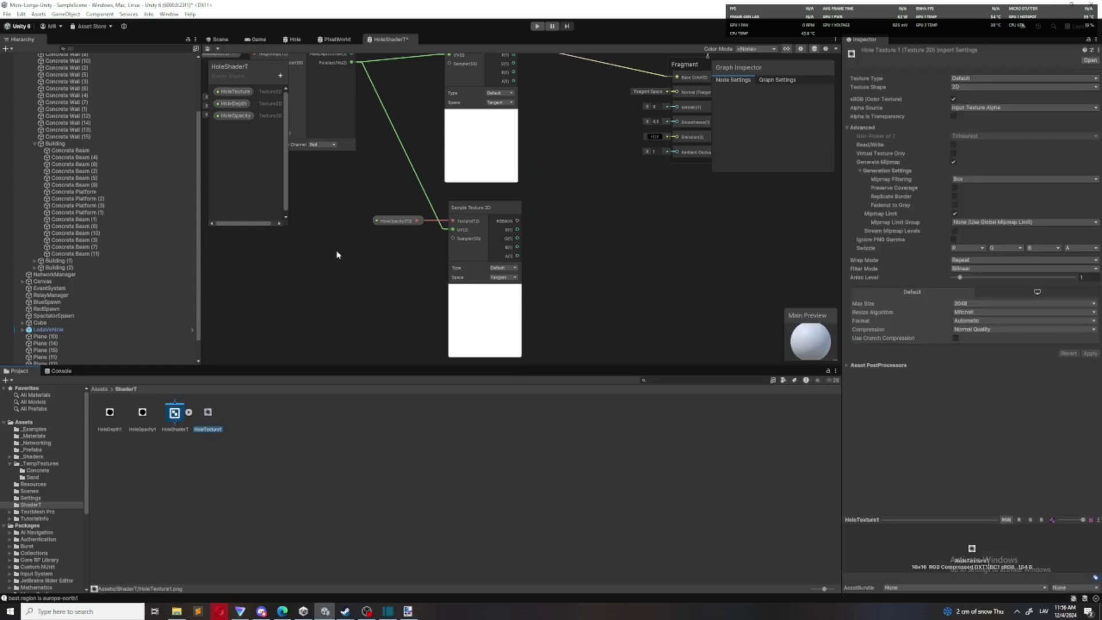
middle_drag(340, 255, 471, 341)
Add a 3D Plane object to the scene near the bullet holes and frame it in the Scene view
click(218, 39)
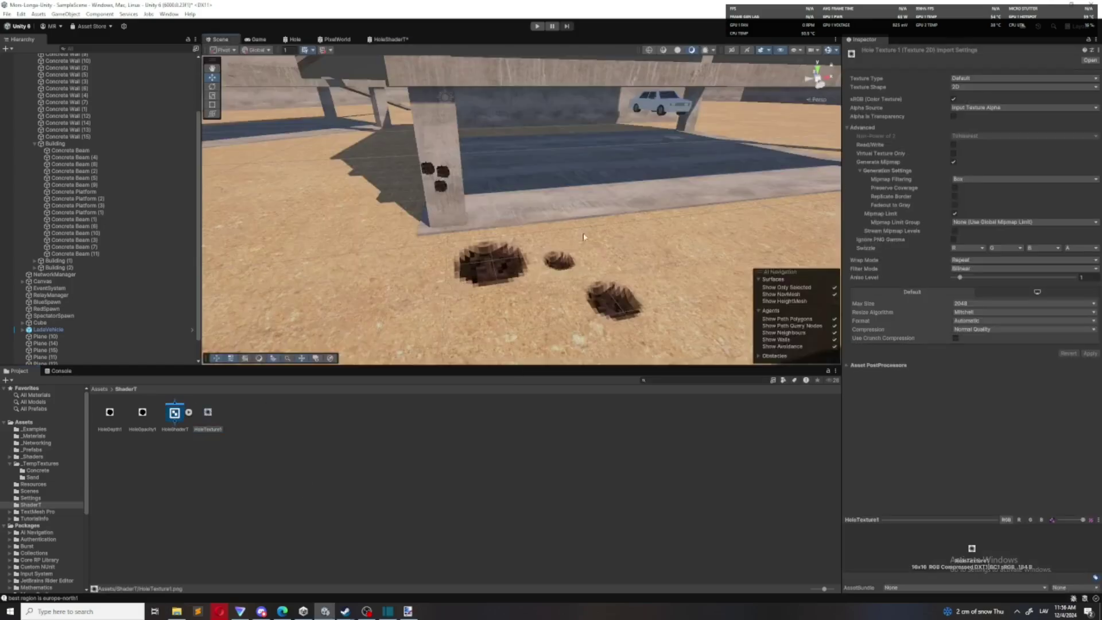
right_drag(484, 226, 414, 222)
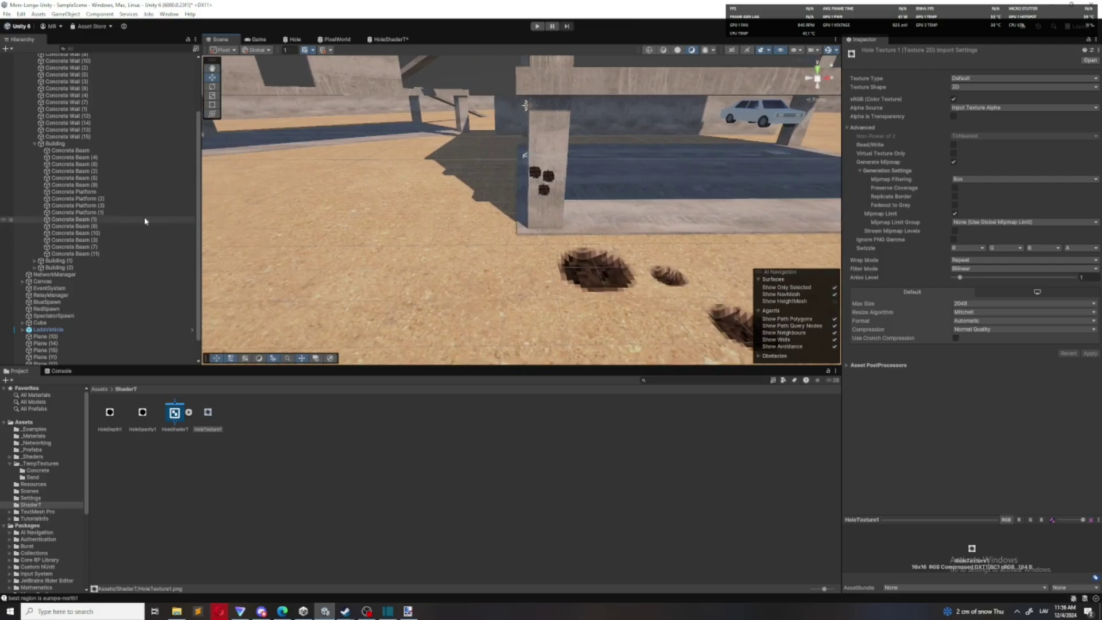
scroll(117, 212, up, 3)
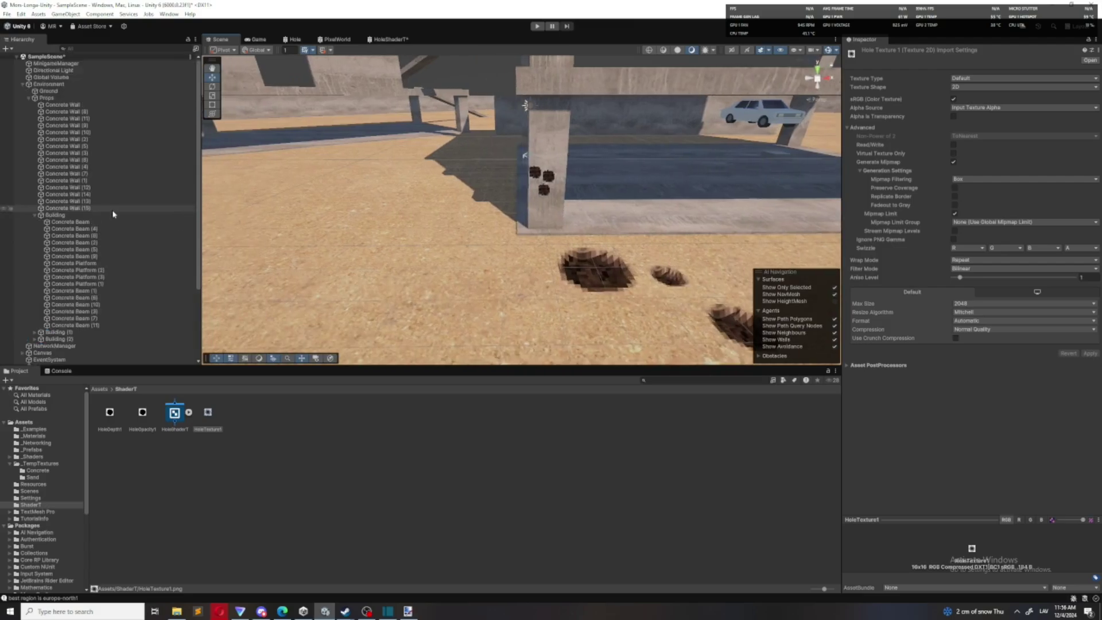
click(6, 49)
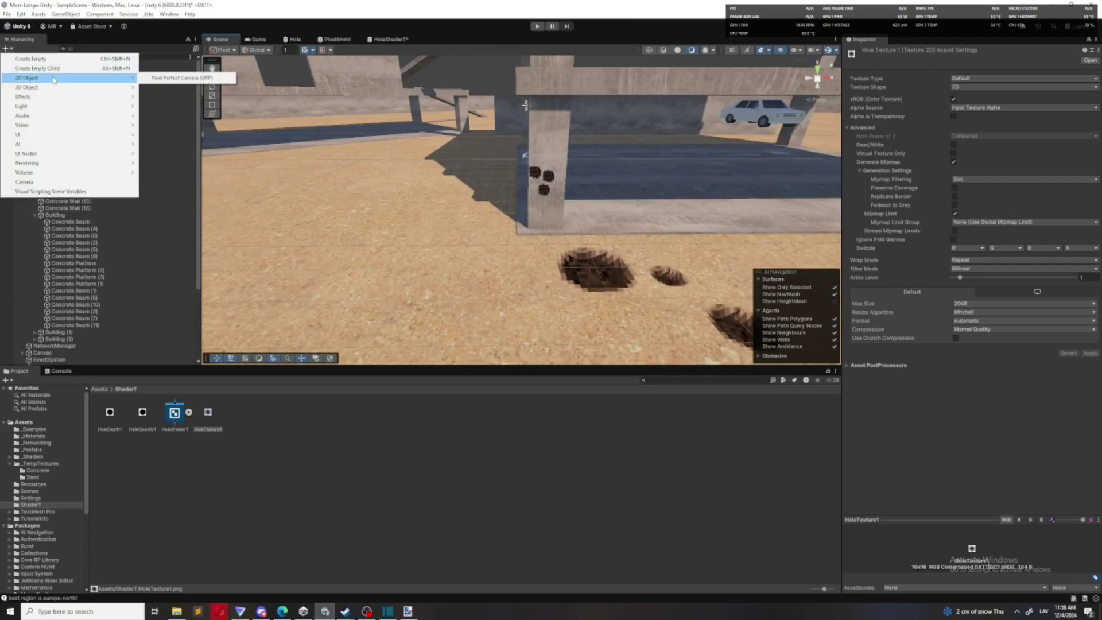
mouse_move(60, 88)
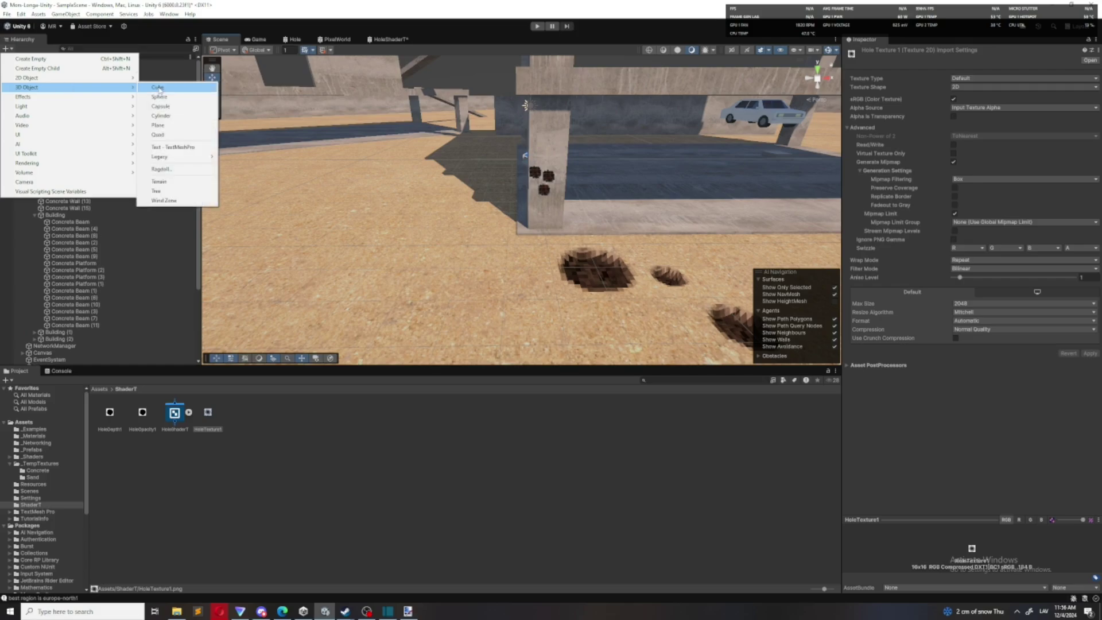
click(173, 127)
key(f)
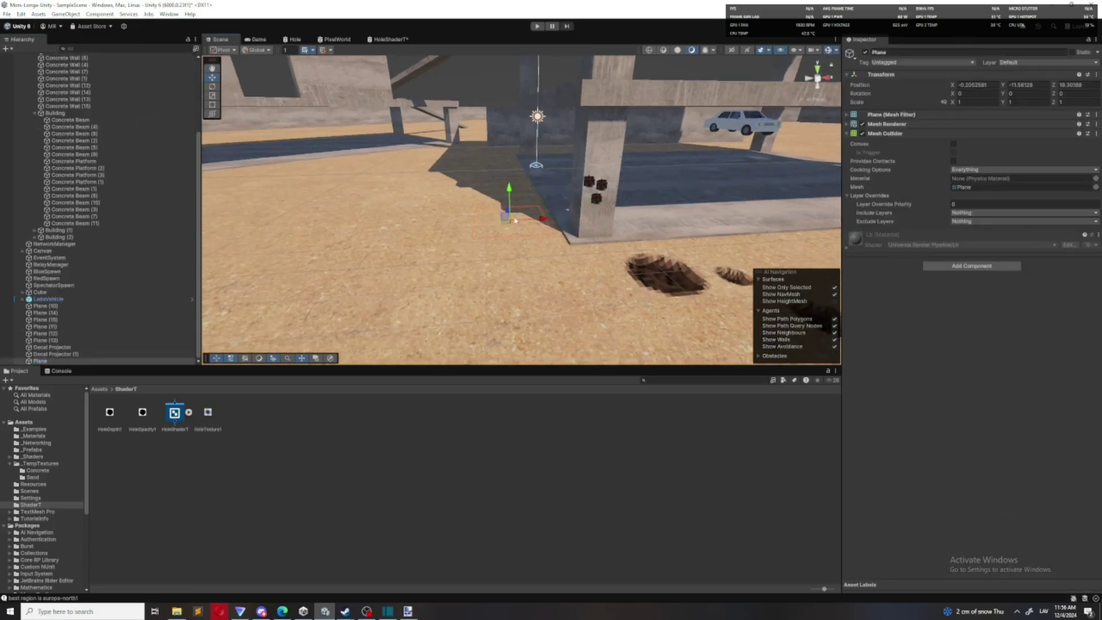
Move the plane onto the open sand beside the building and scale it uniformly down to about 0.054
mouse_move(509, 223)
right_down()
mouse_move(519, 225)
mouse_move(513, 201)
right_up()
drag(484, 195, 654, 231)
right_drag(655, 232, 466, 222)
drag(459, 202, 580, 206)
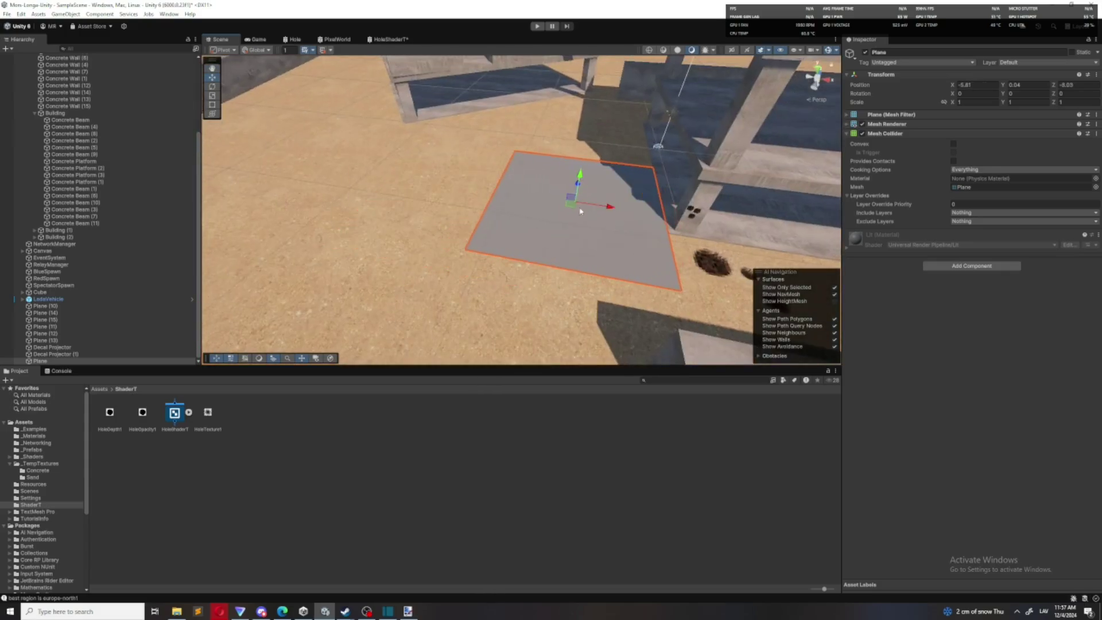
right_drag(580, 206, 617, 205)
key(r)
drag(535, 141, 488, 142)
key(w)
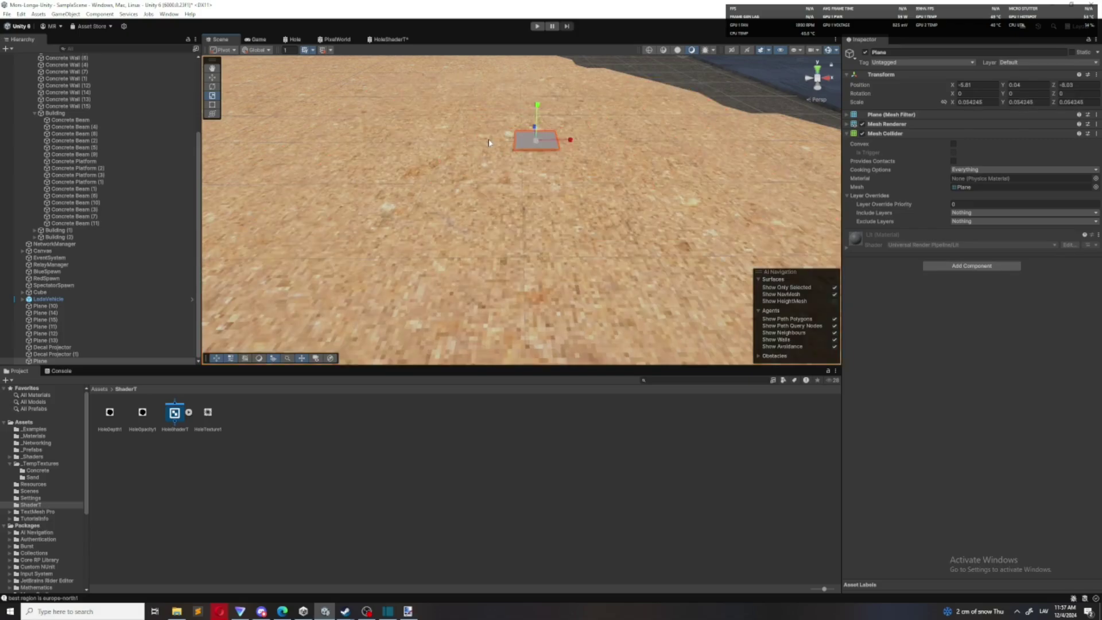
Move the plane to the concrete wall, rotate it to -90 on X, and position it upright against the wall's face
right_drag(488, 142, 489, 199)
drag(462, 199, 725, 236)
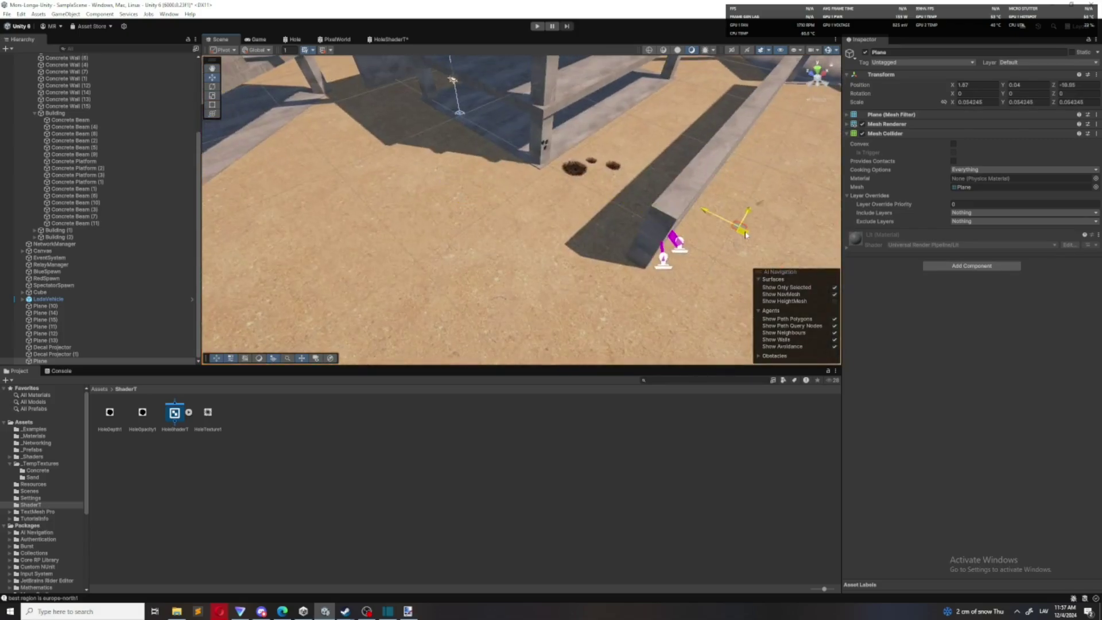
right_drag(724, 236, 746, 218)
drag(594, 207, 560, 217)
key(e)
key(w)
drag(531, 182, 507, 98)
key(w)
right_drag(506, 99, 421, 112)
key(d)
click(653, 87)
click(452, 188)
right_drag(453, 188, 495, 267)
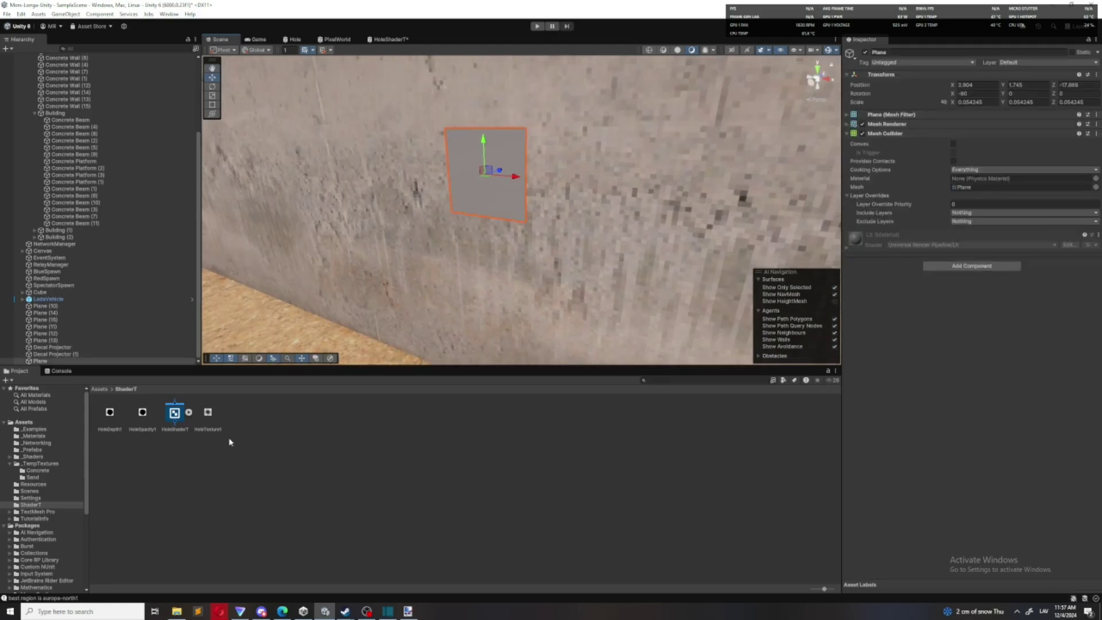
Create a material from the HoleShaderT shader graph in the ShaderT folder and name it Hole2
right_click(175, 413)
mouse_move(202, 179)
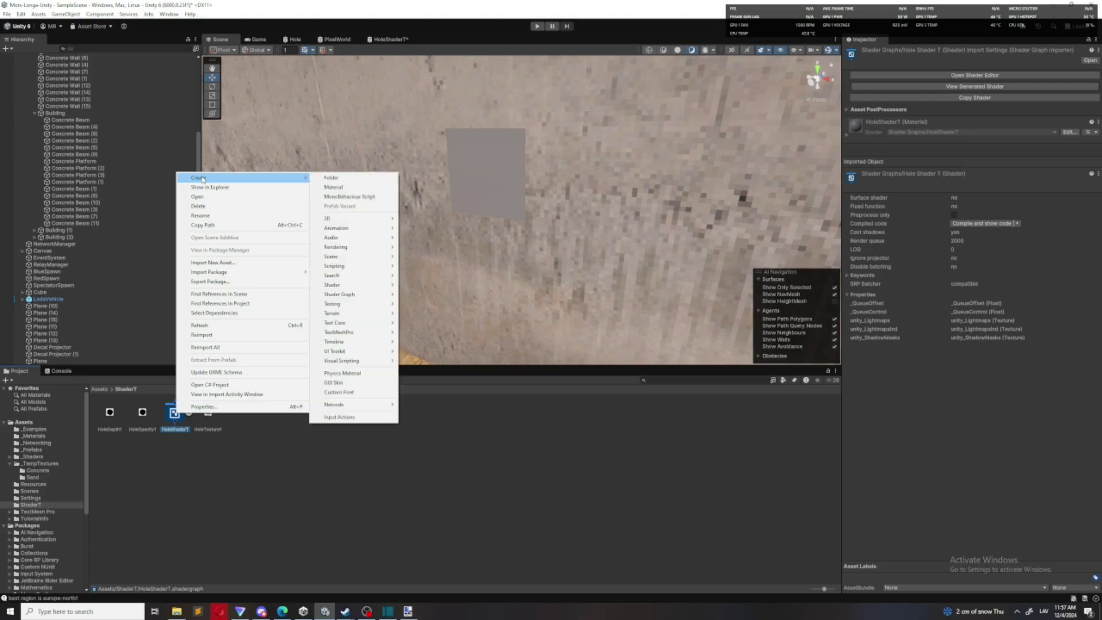
click(334, 187)
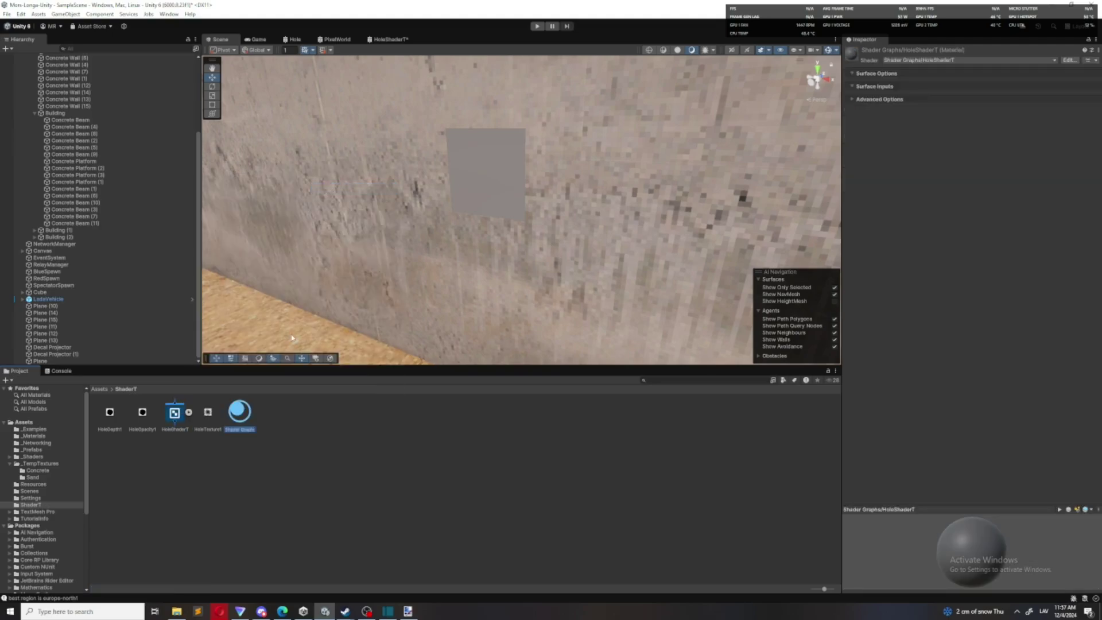
text(Hole2)
click(296, 426)
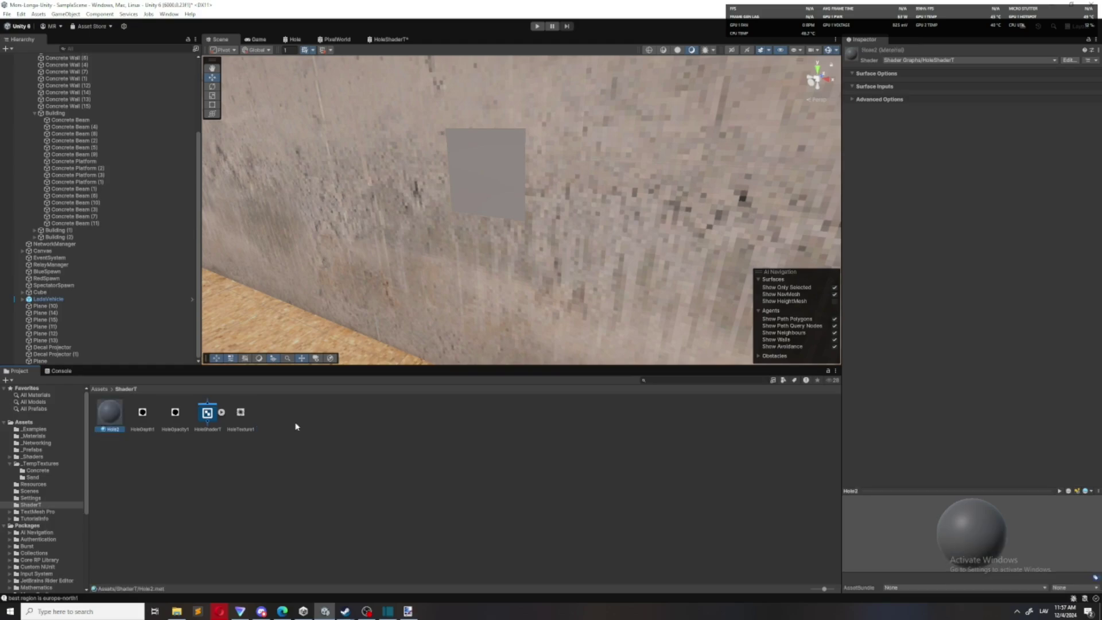
click(117, 430)
click(196, 422)
right_click(303, 427)
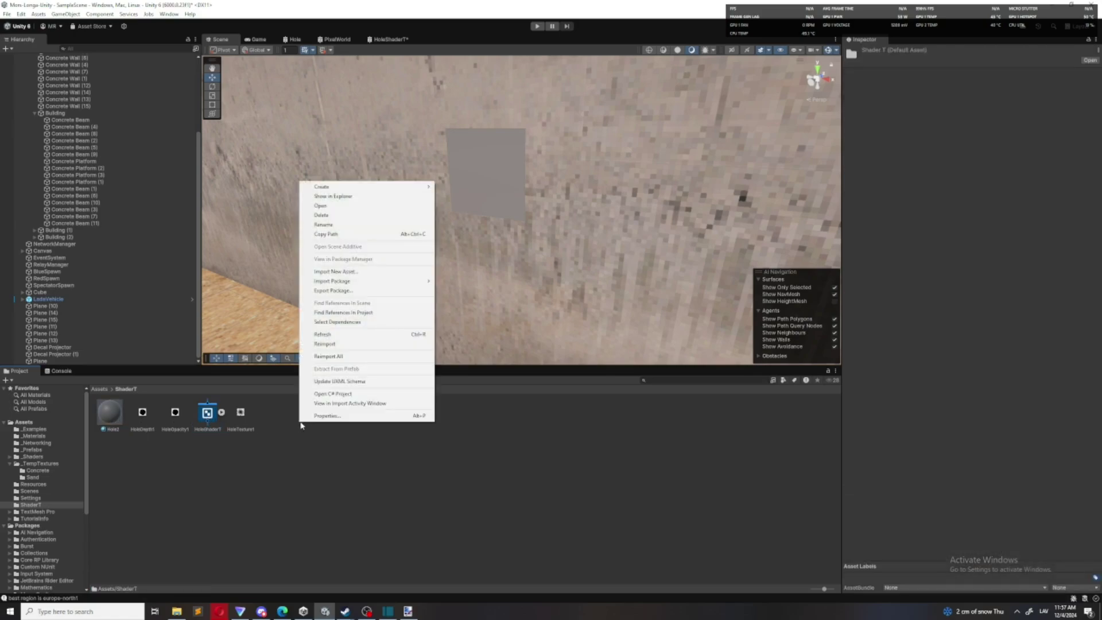
mouse_move(355, 188)
click(484, 197)
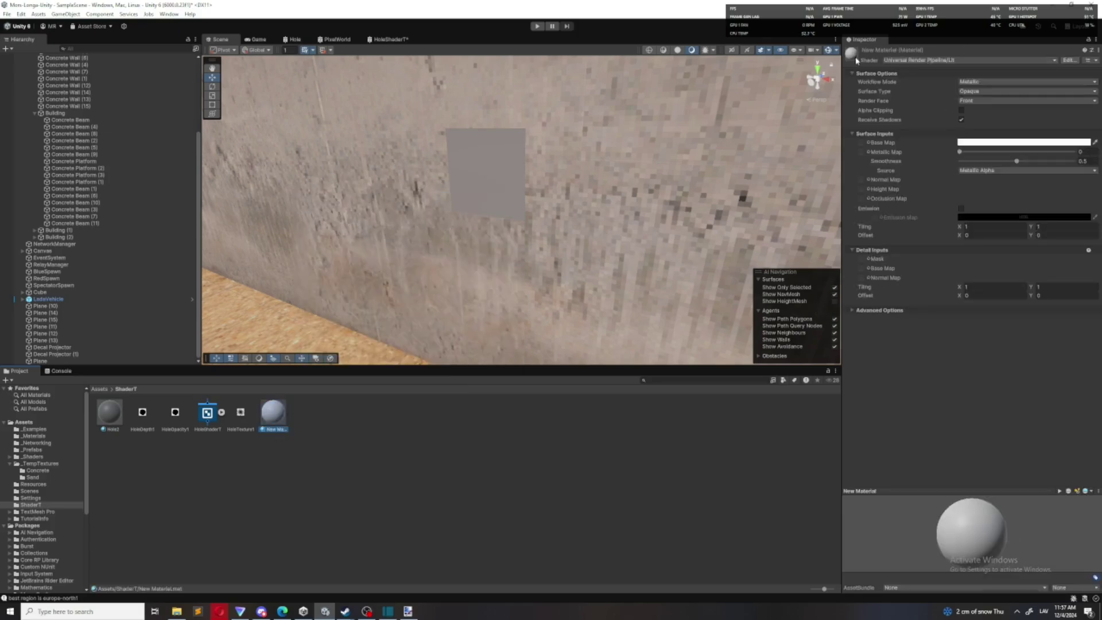
click(914, 61)
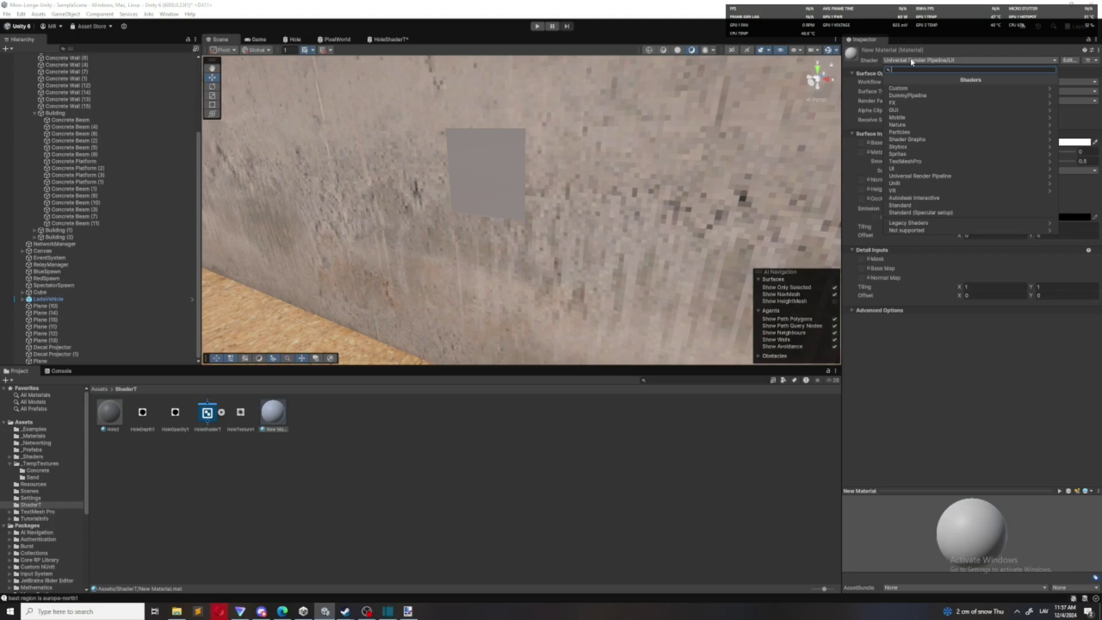
text(hole)
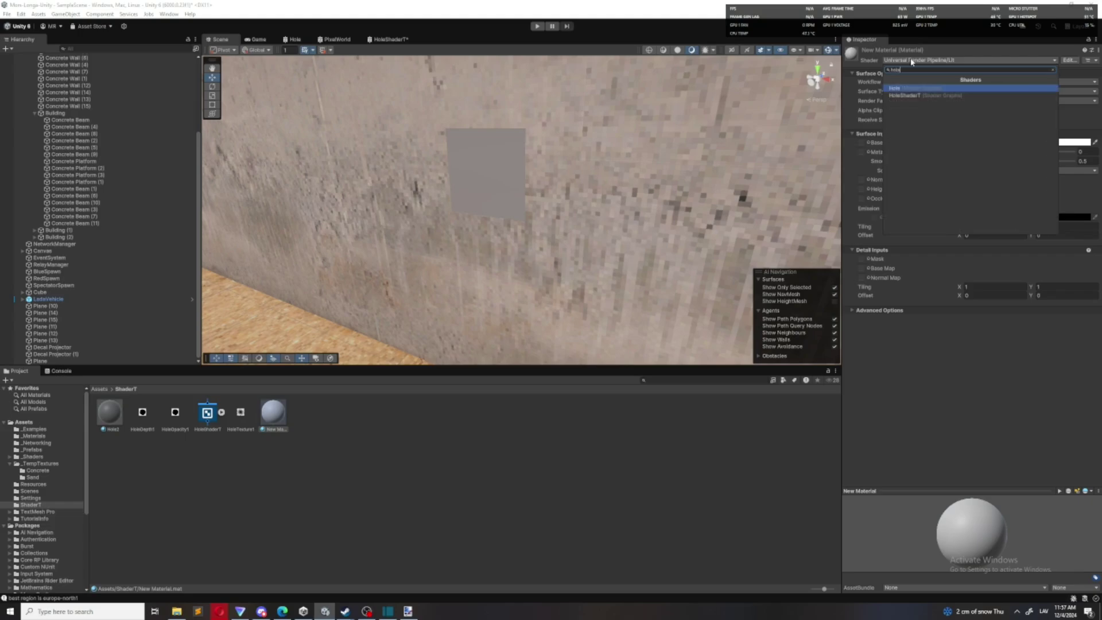
click(922, 96)
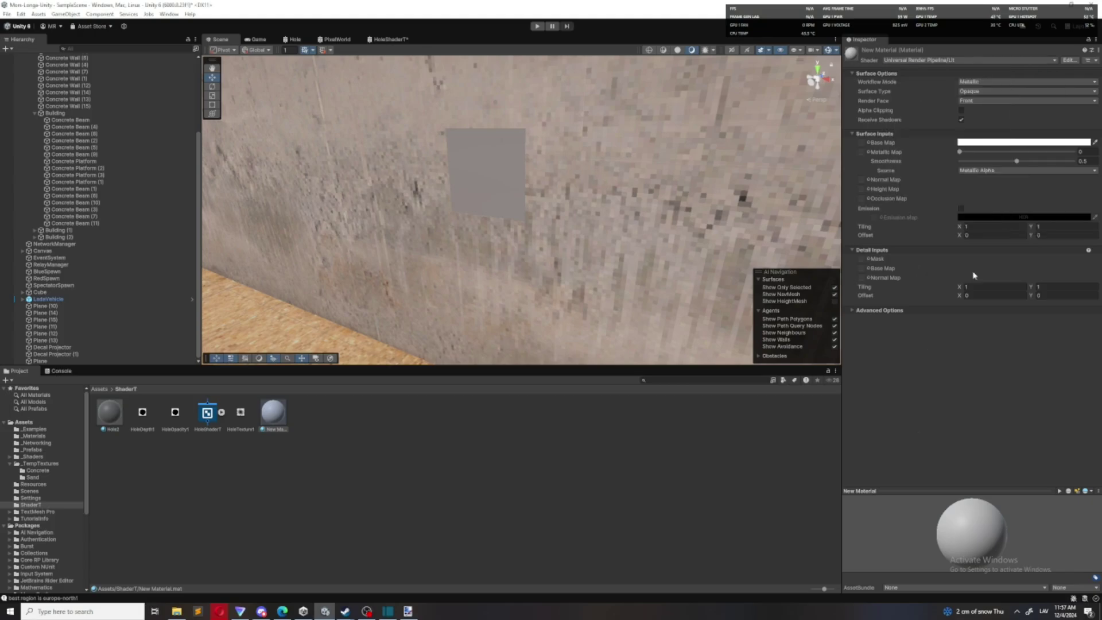
right_click(267, 425)
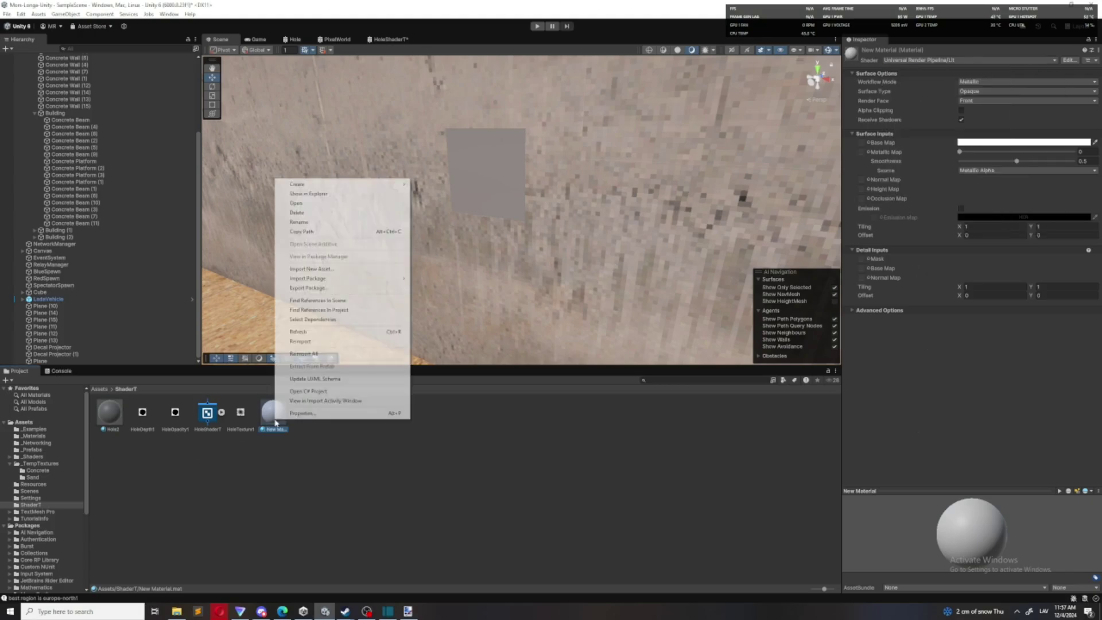
click(305, 212)
click(576, 324)
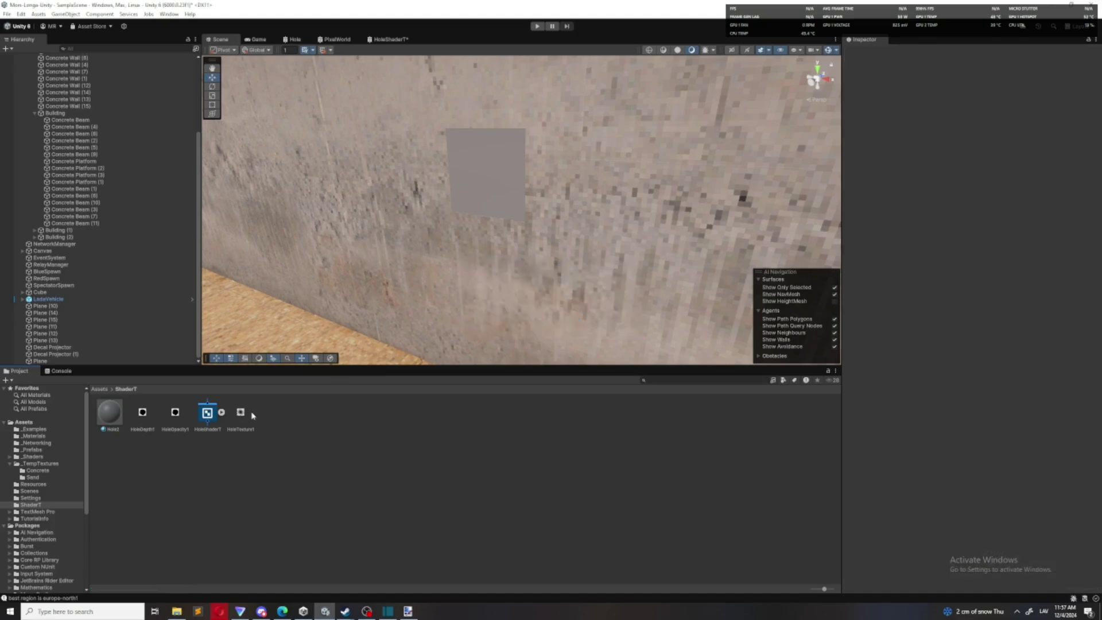
Apply the Hole2 material to the plane on the wall and check the material's option sections
drag(109, 425, 484, 175)
click(483, 172)
click(865, 246)
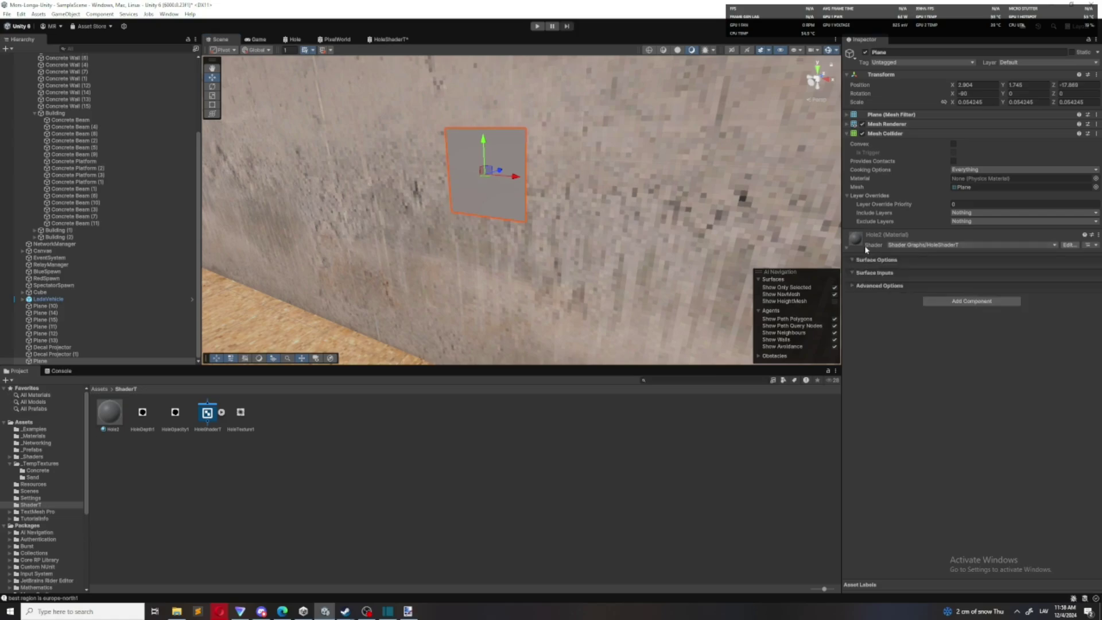
click(875, 263)
click(877, 263)
click(888, 287)
click(889, 287)
Save the HoleShaderT shader graph and return to the Scene view
click(389, 39)
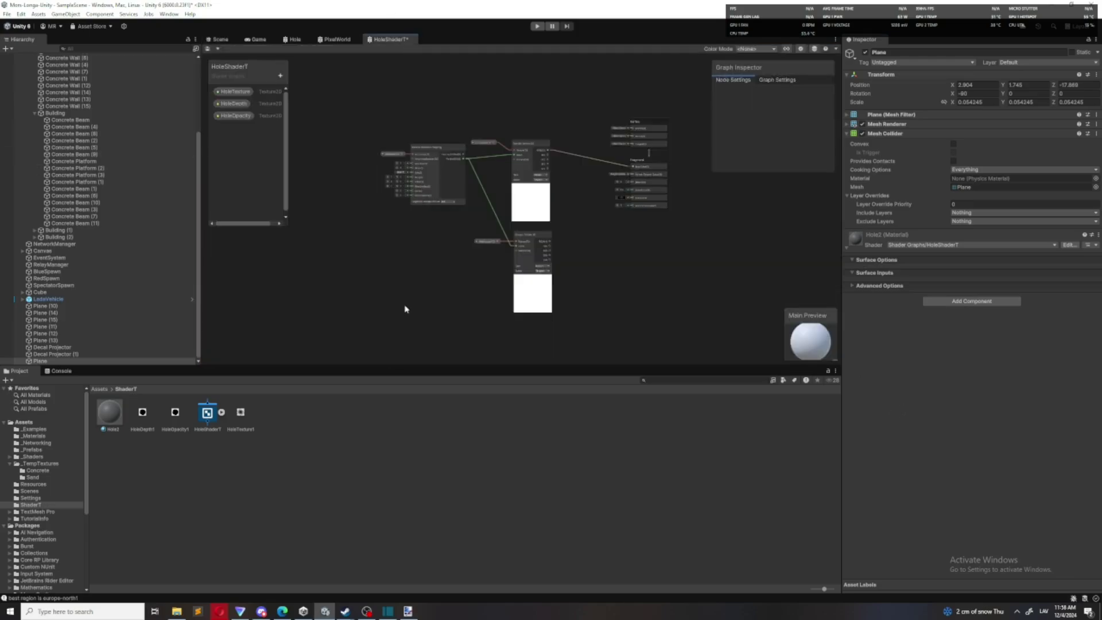
scroll(596, 191, up, 1)
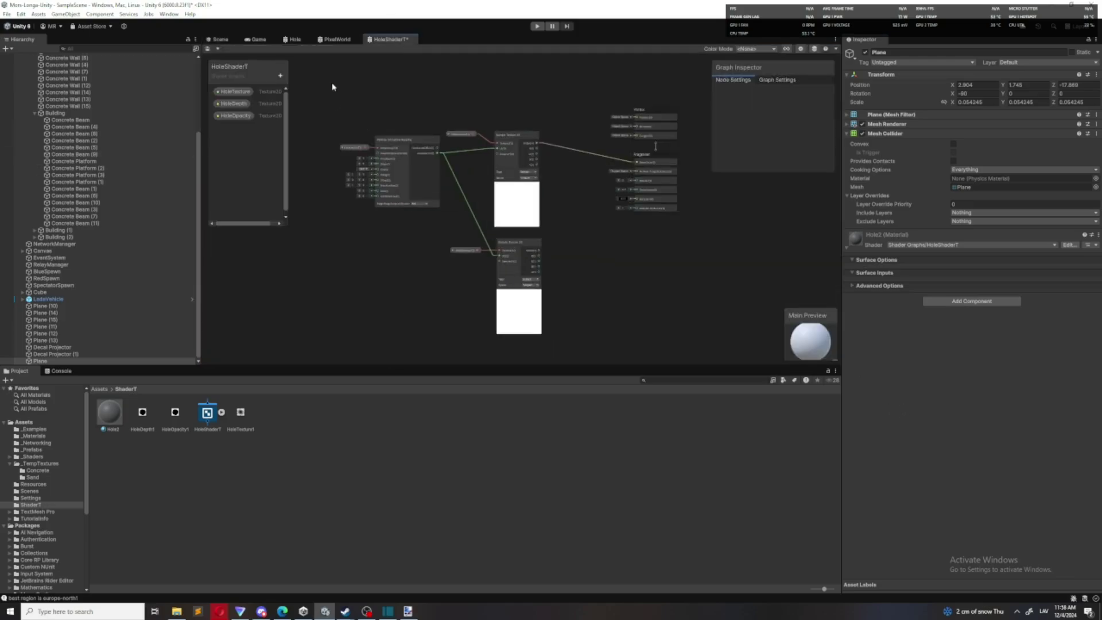
drag(332, 84, 713, 337)
click(703, 332)
click(207, 50)
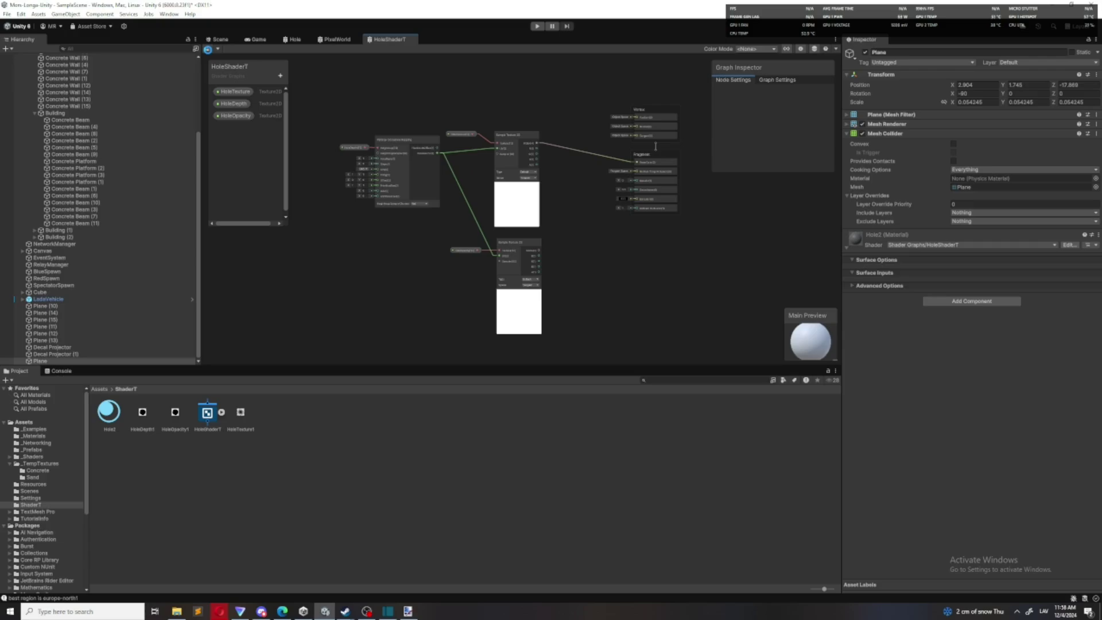
click(218, 39)
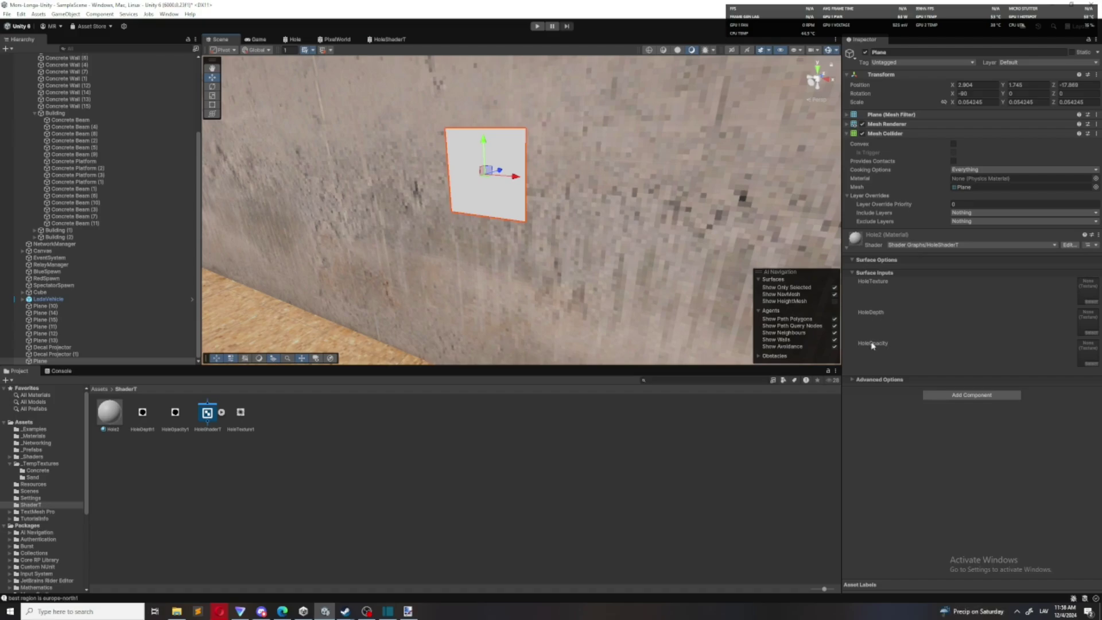
Assign HoleDepth1, HoleOpacity1 and HoleTexture1 to the Hole2 material's HoleDepth, HoleOpacity and HoleTexture inputs
drag(144, 414, 1086, 319)
drag(163, 426, 1087, 351)
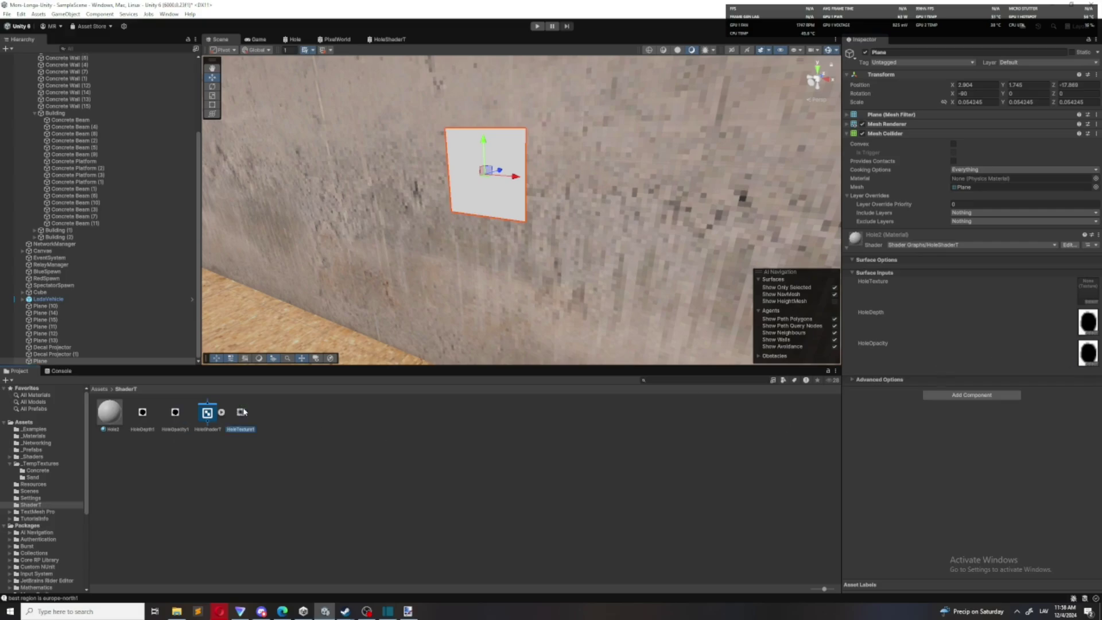
drag(241, 412, 1093, 297)
Examine the textured hole plane on the concrete wall up close from different angles
key(w)
mouse_move(620, 213)
right_down()
mouse_move(536, 201)
mouse_move(726, 190)
mouse_move(613, 192)
mouse_move(627, 202)
right_up()
key(r)
key(s)
key(w)
key(d)
key(s)
key(w)
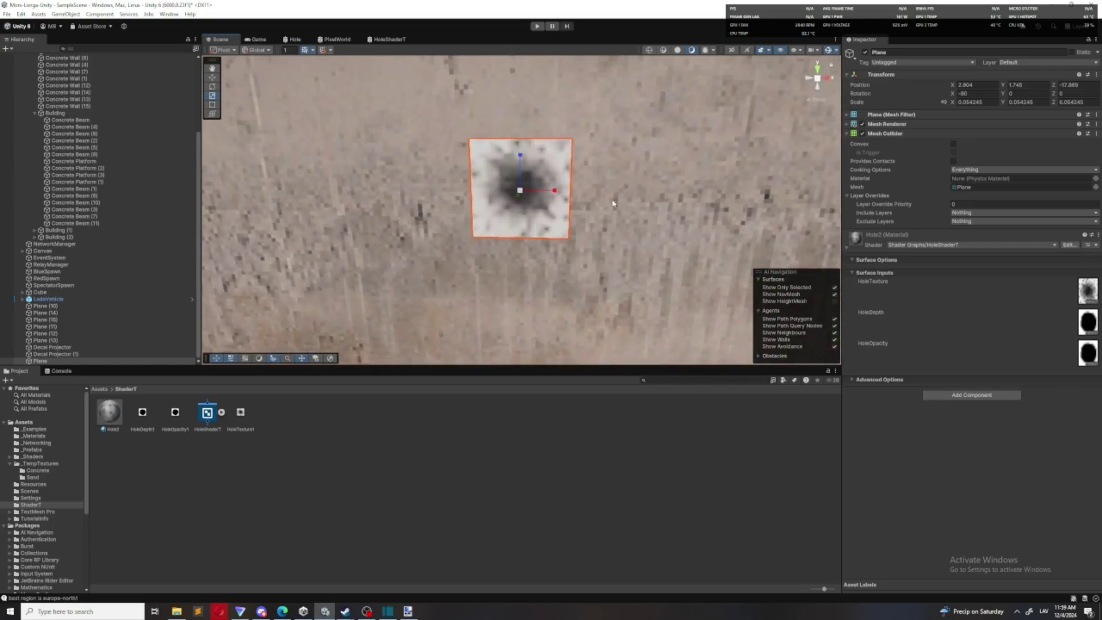
right_drag(568, 229, 620, 167)
click(720, 138)
key(w)
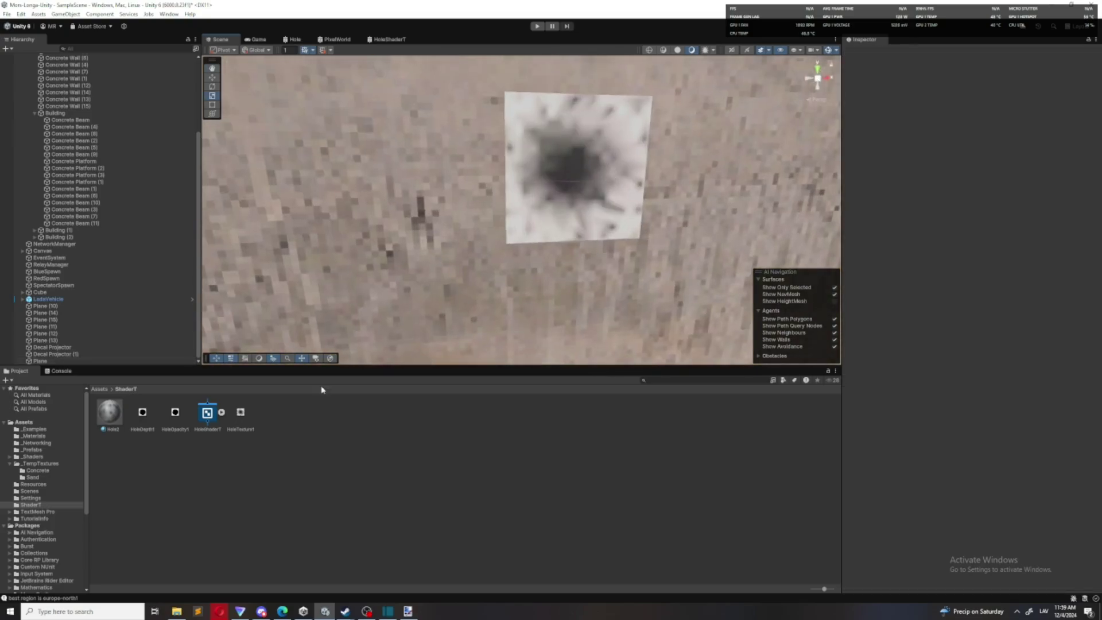
Set the Filter Mode of HoleTexture1, HoleOpacity1 and HoleDepth1 to Point (no filter), apply it, and check the plane on the wall
click(242, 428)
ctrl+click(174, 417)
ctrl+click(148, 417)
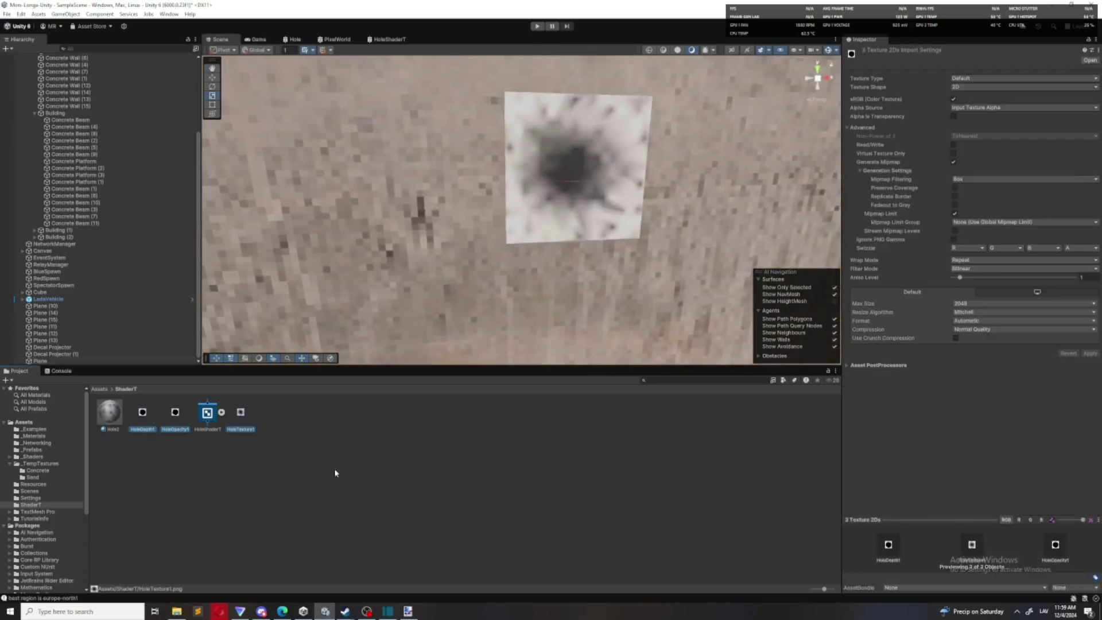
click(956, 268)
click(969, 278)
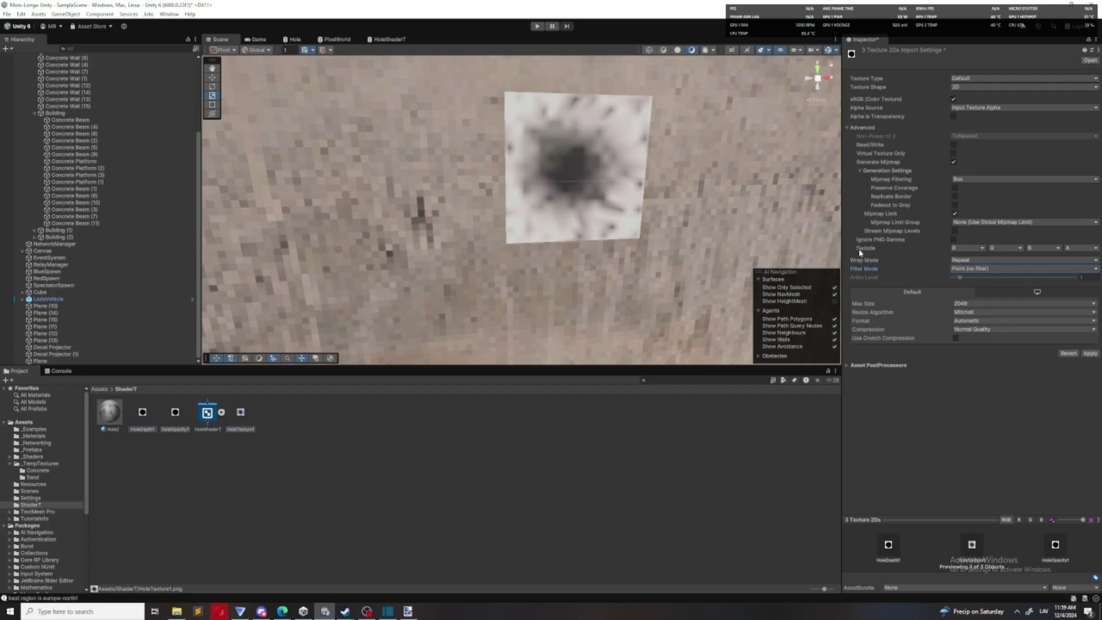
click(1090, 354)
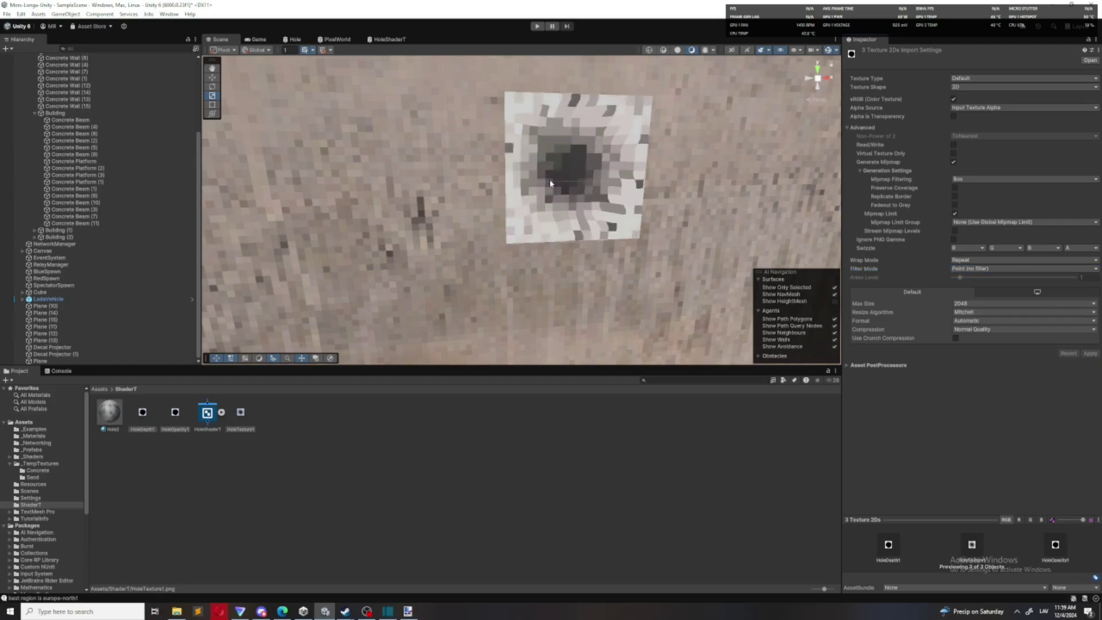
right_drag(550, 184, 506, 225)
key(w)
key(a)
click(436, 154)
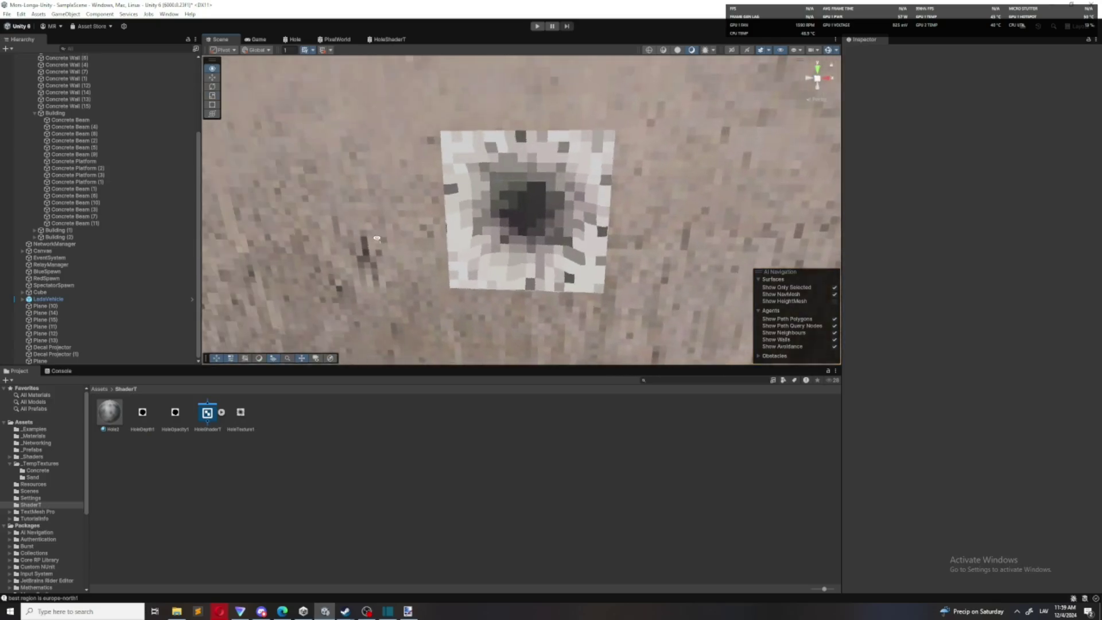
click(508, 224)
click(497, 470)
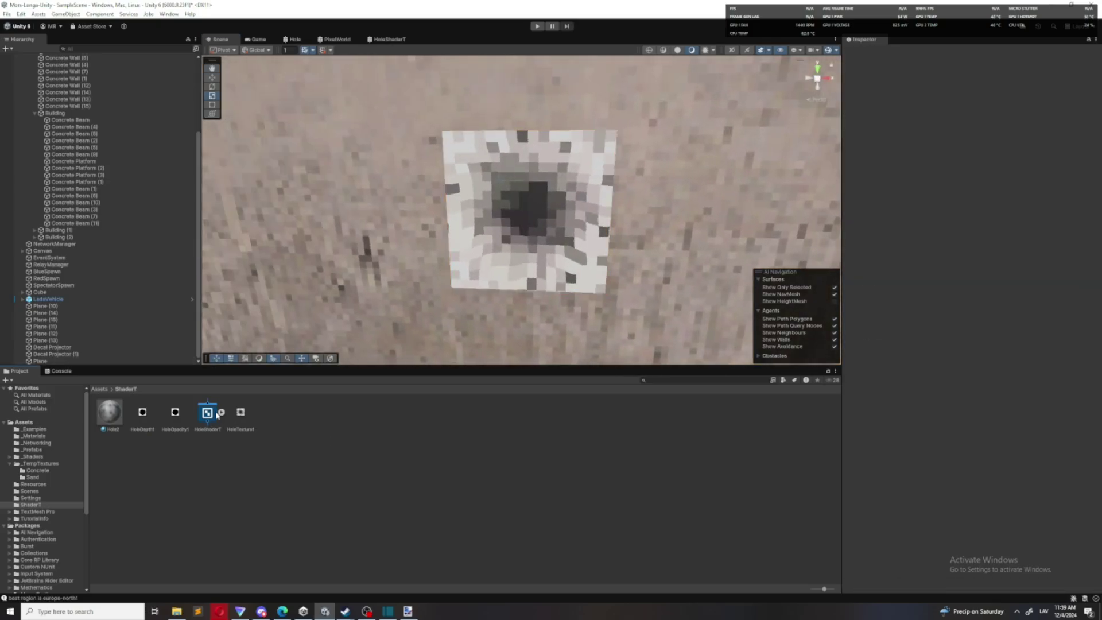
Change the Wrap Mode of HoleTexture1, HoleOpacity1 and HoleDepth1 together, apply the import settings, and view the plane again
click(241, 413)
ctrl+click(175, 412)
ctrl+click(156, 414)
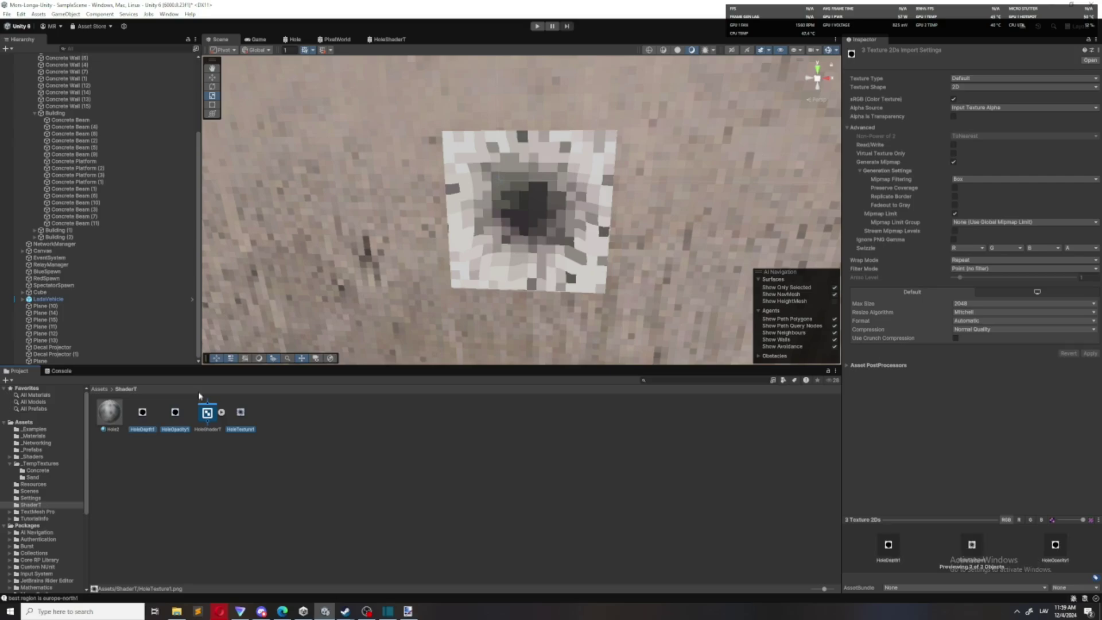
click(877, 264)
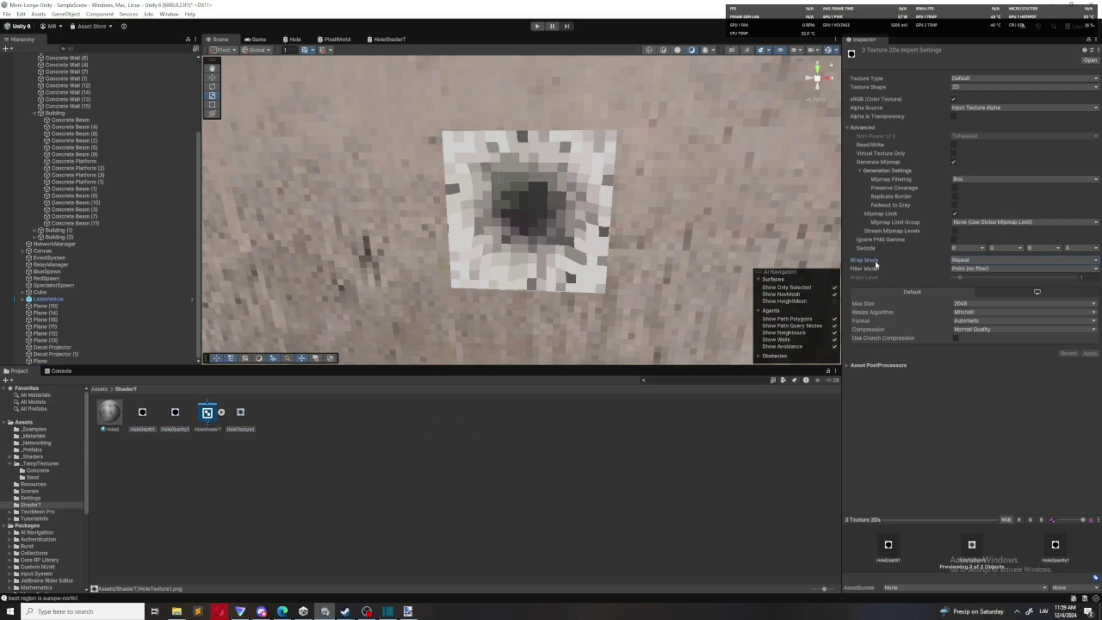
click(976, 259)
click(975, 274)
click(1095, 356)
key(a)
right_drag(479, 267, 669, 278)
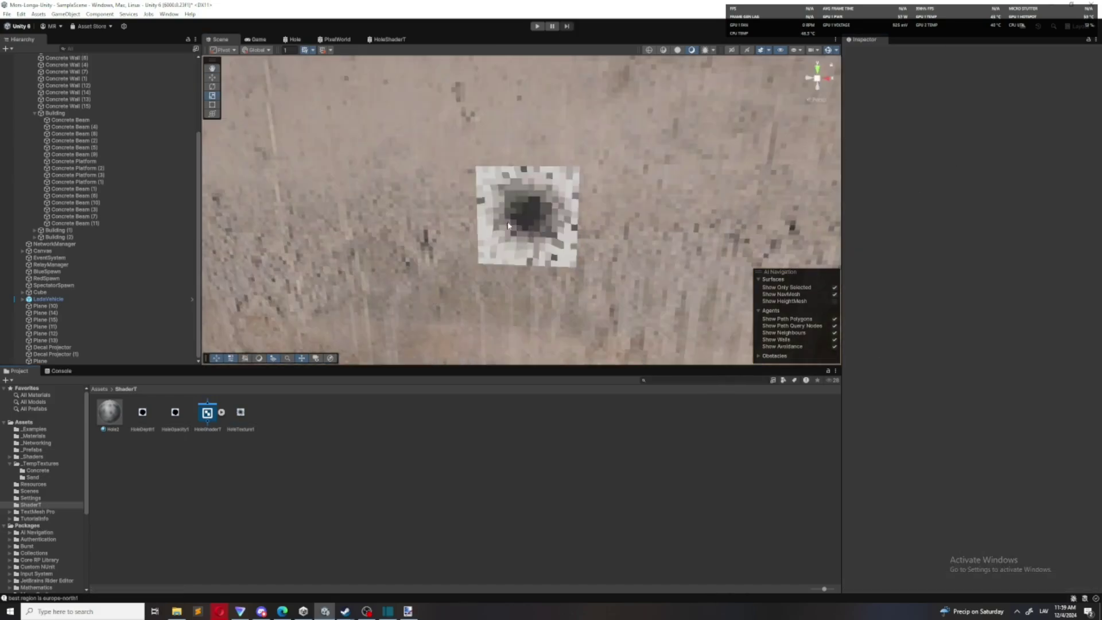
Add a Color property named HoleColor to the HoleShaderT graph and place its node above the upper Sample Texture 2D node
click(508, 224)
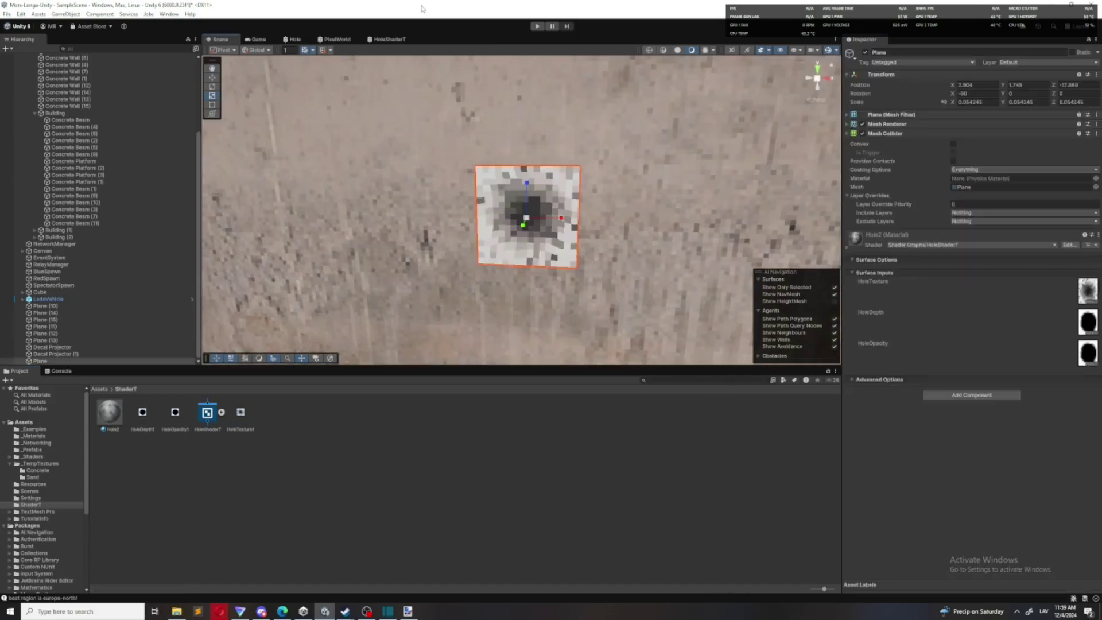
click(387, 40)
middle_drag(396, 236, 509, 302)
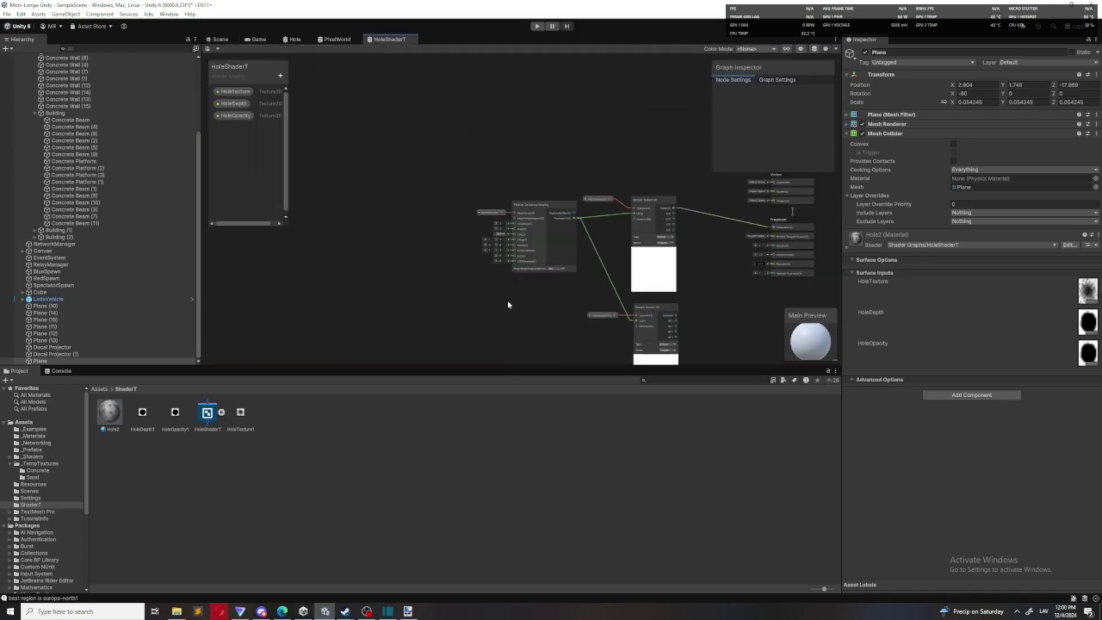
click(281, 75)
click(245, 75)
click(280, 75)
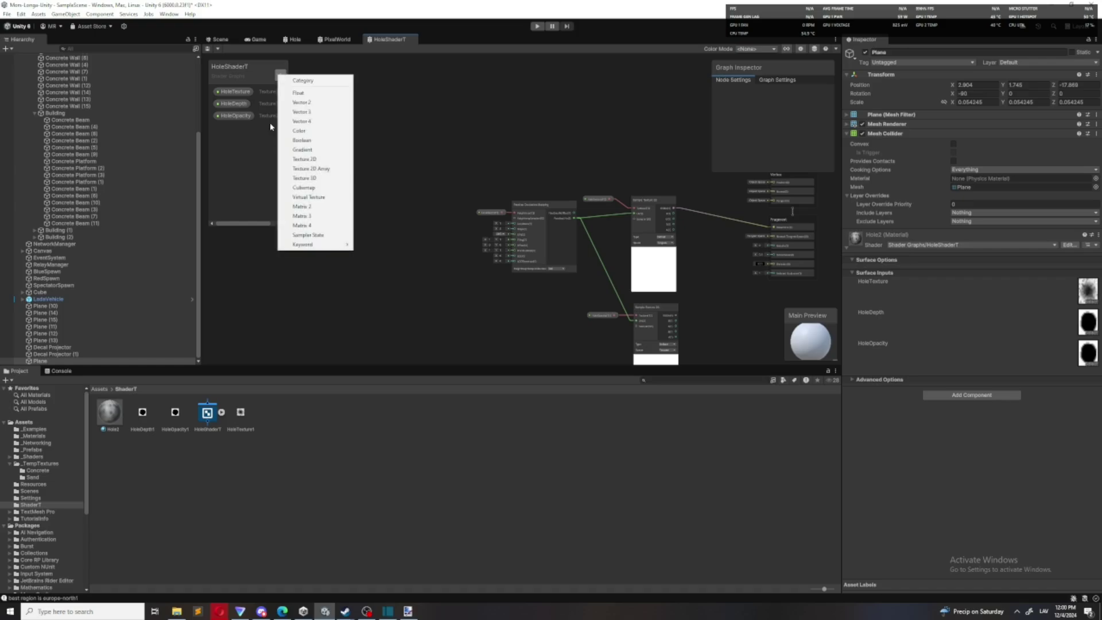
click(300, 131)
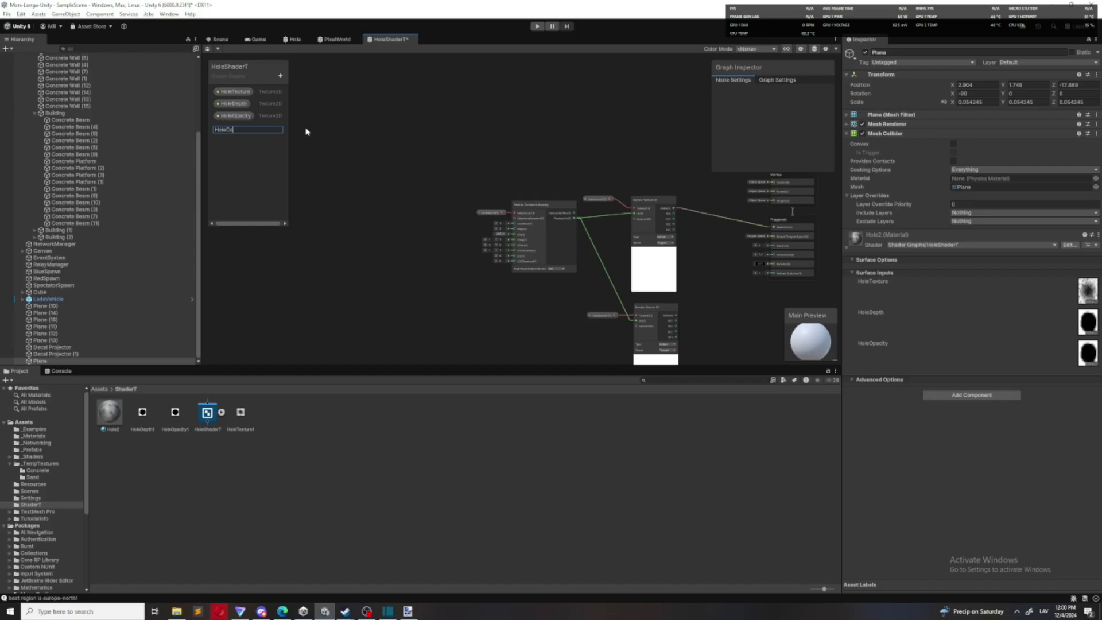
text(HoleColor)
key(Return)
drag(240, 128, 636, 162)
middle_drag(694, 233, 557, 255)
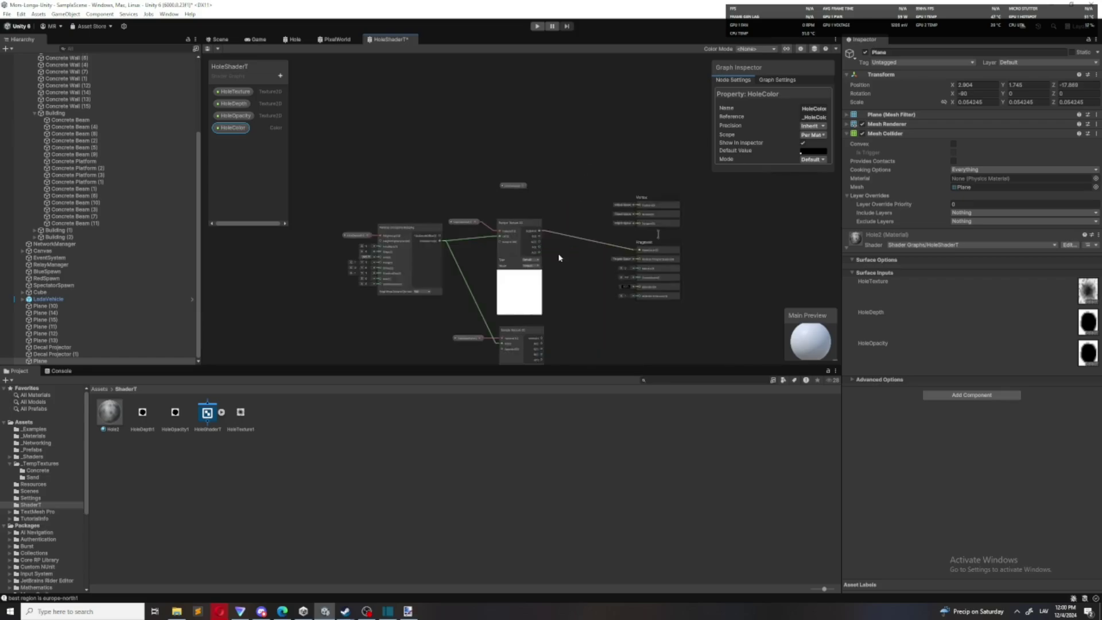
Add a Multiply node to the HoleShaderT graph and place it between the upper Sample Texture 2D node and the Fragment block
scroll(559, 253, up, 4)
right_click(545, 142)
click(570, 150)
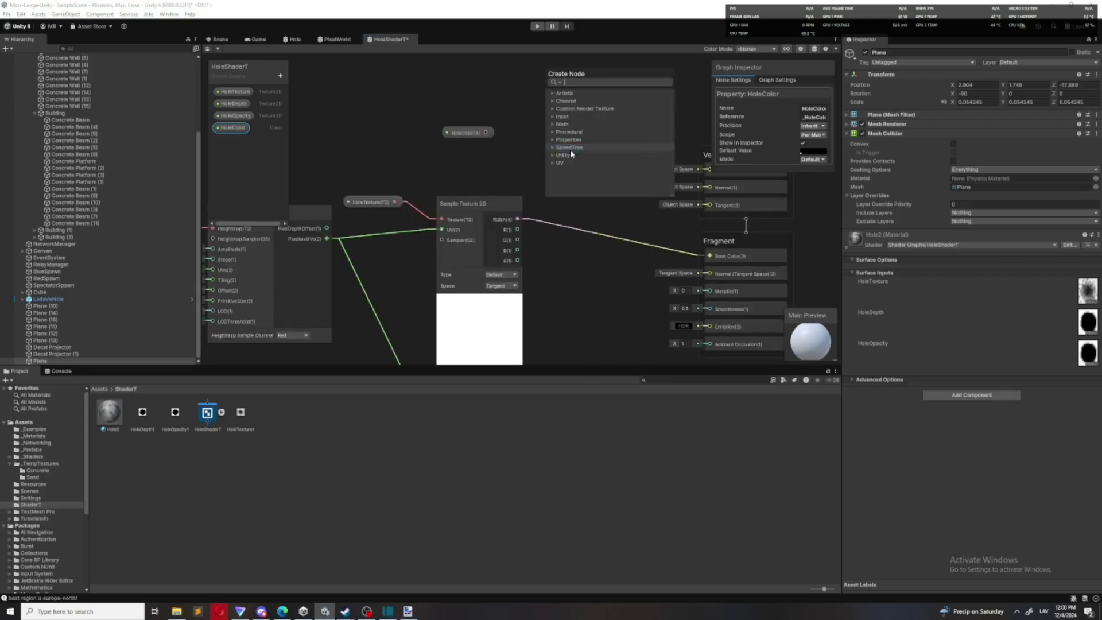
text(mult)
key(Return)
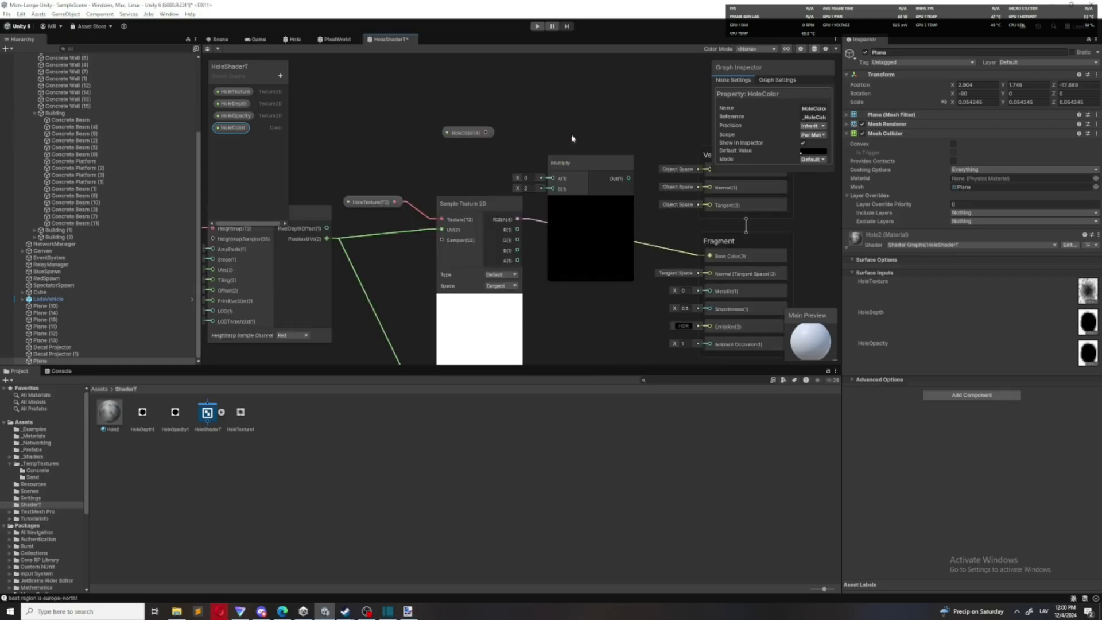
drag(574, 161, 598, 203)
Connect HoleColor to Multiply input A, the texture sample's RGBA to input B and the result to Base Color, and save the graph
drag(519, 224, 519, 221)
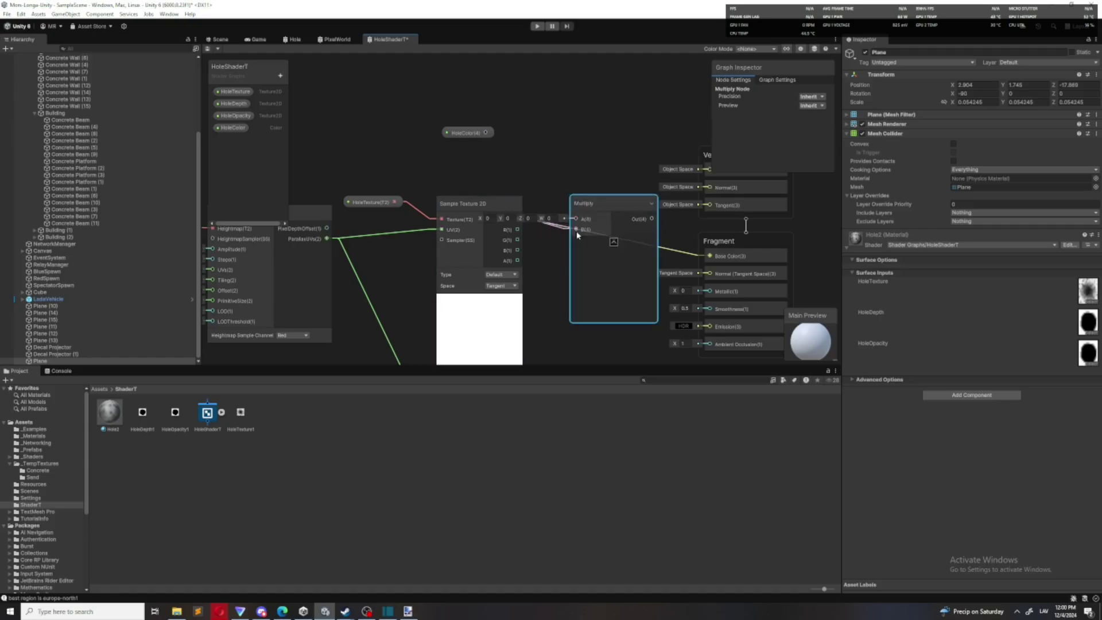
drag(486, 133, 576, 218)
drag(651, 220, 651, 221)
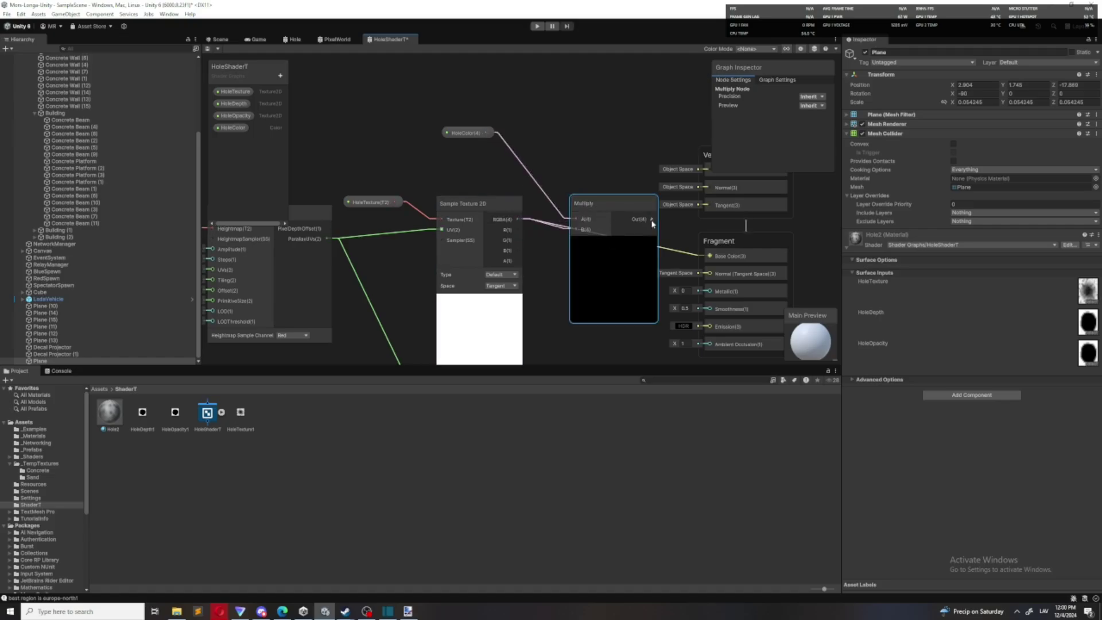
drag(710, 260, 710, 257)
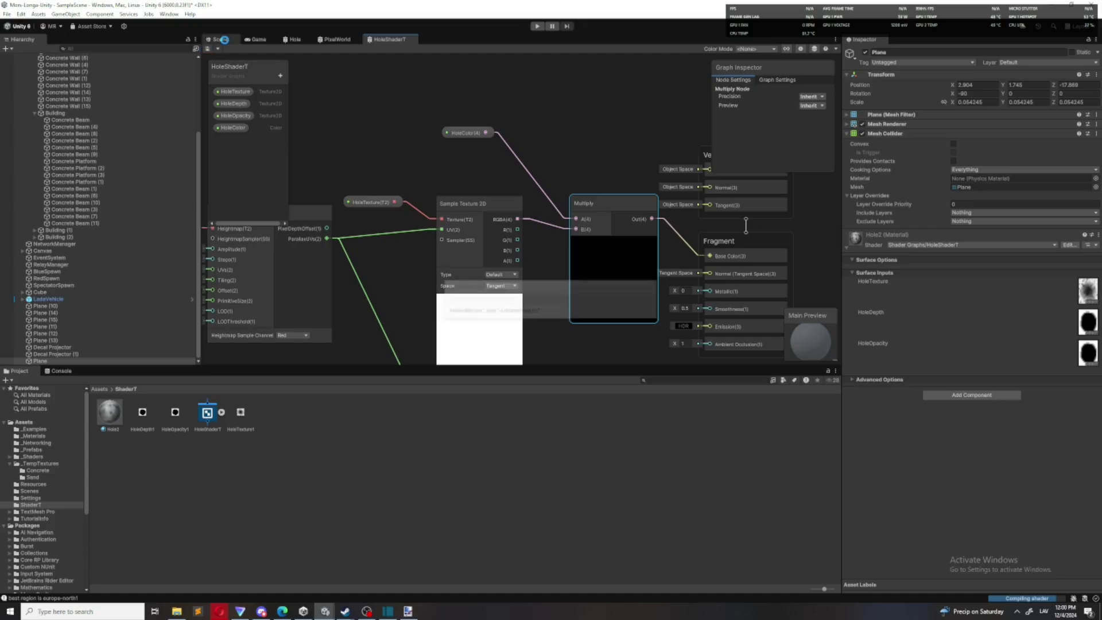
Set the Hole2 material's HoleColor to a mid grey in the scene and view the hole plane from the side
click(220, 39)
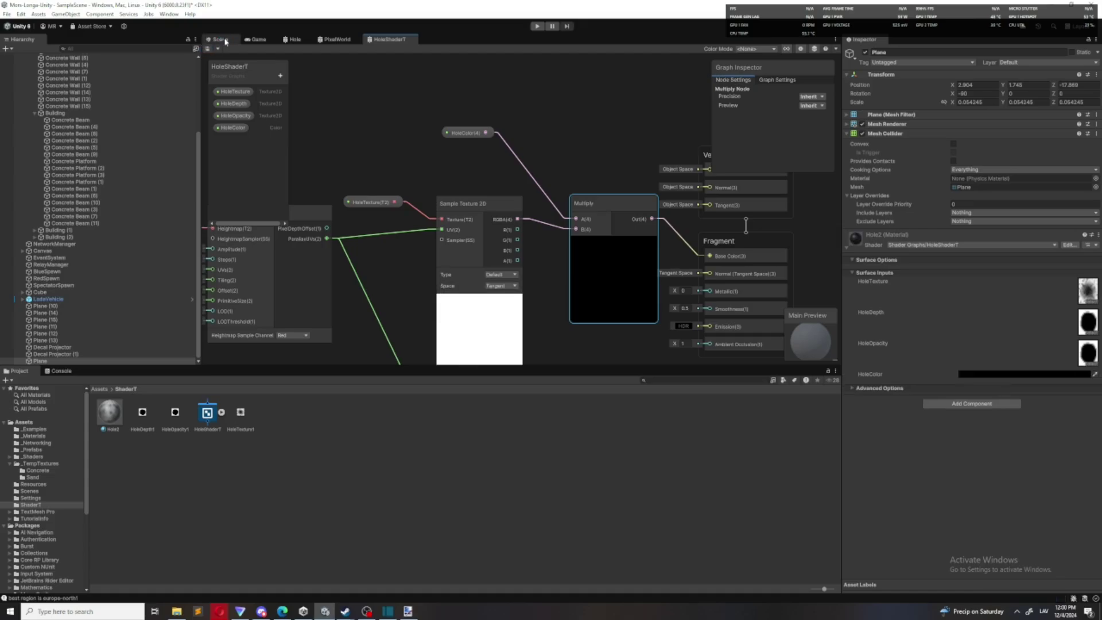
key(w)
right_drag(496, 223, 531, 237)
click(1051, 375)
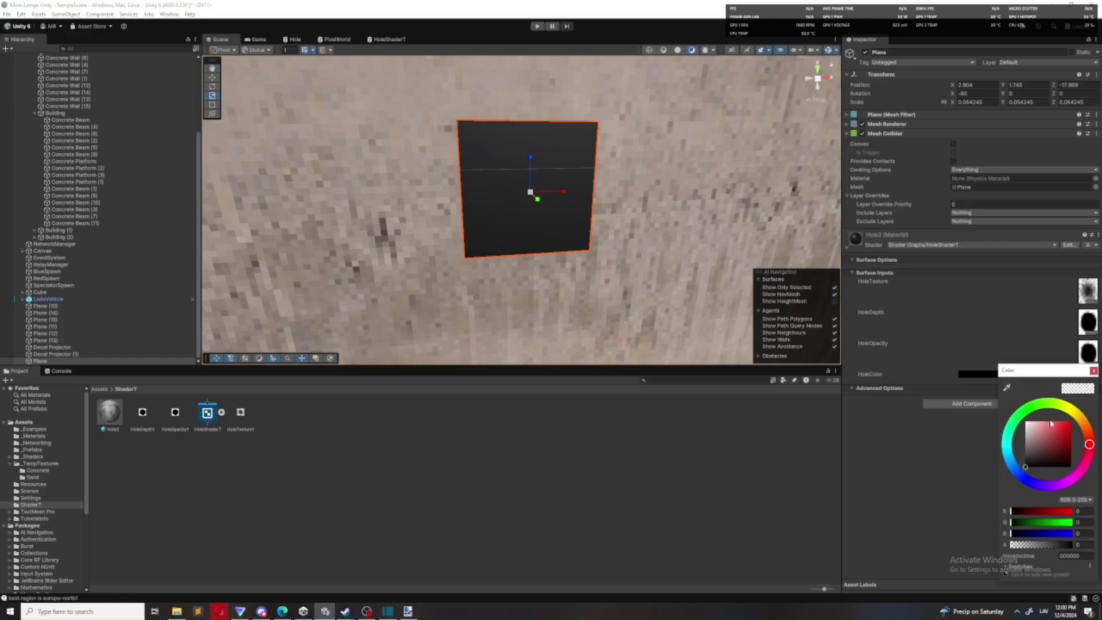
drag(1042, 429, 1009, 445)
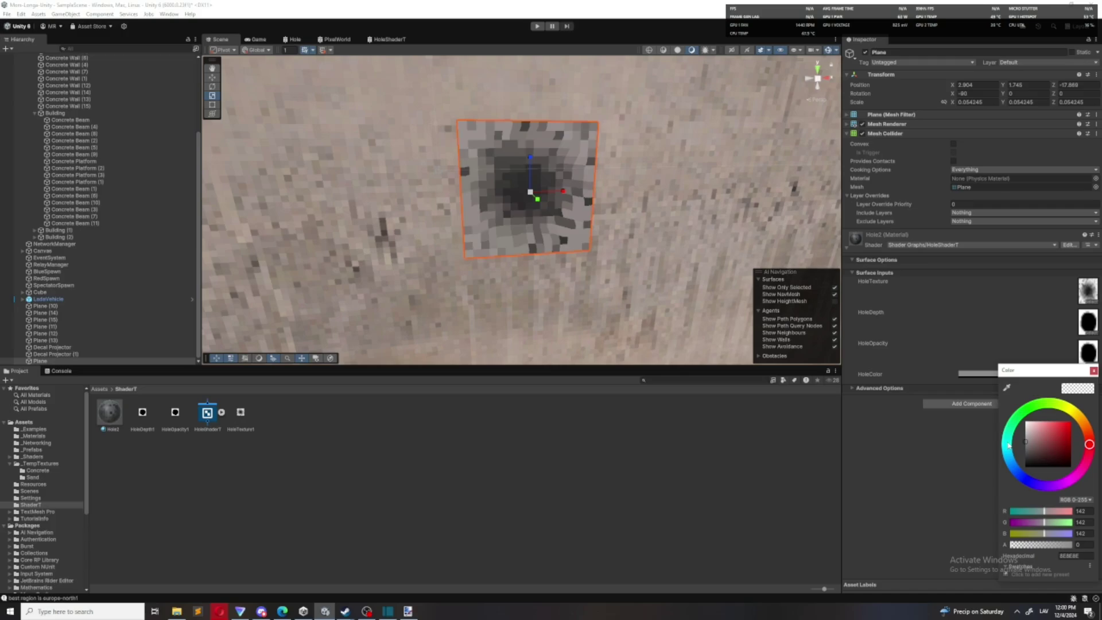
right_drag(519, 253, 647, 212)
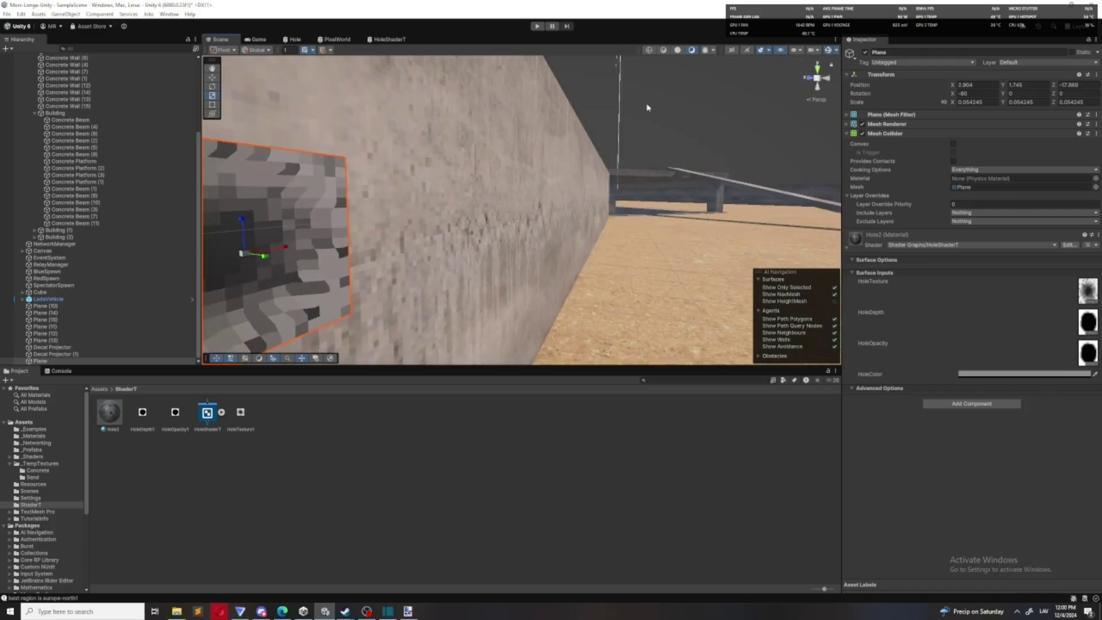
click(647, 105)
right_drag(651, 143, 544, 154)
click(516, 204)
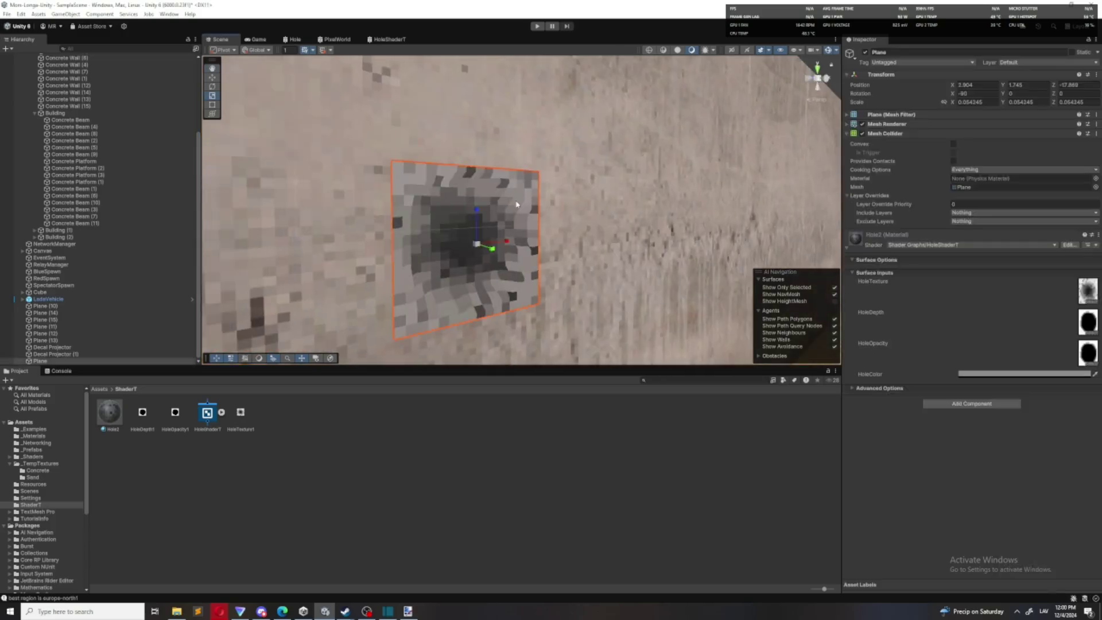
Tint HoleColor to a warm brownish grey that matches the concrete wall and check the hole up close
click(1013, 373)
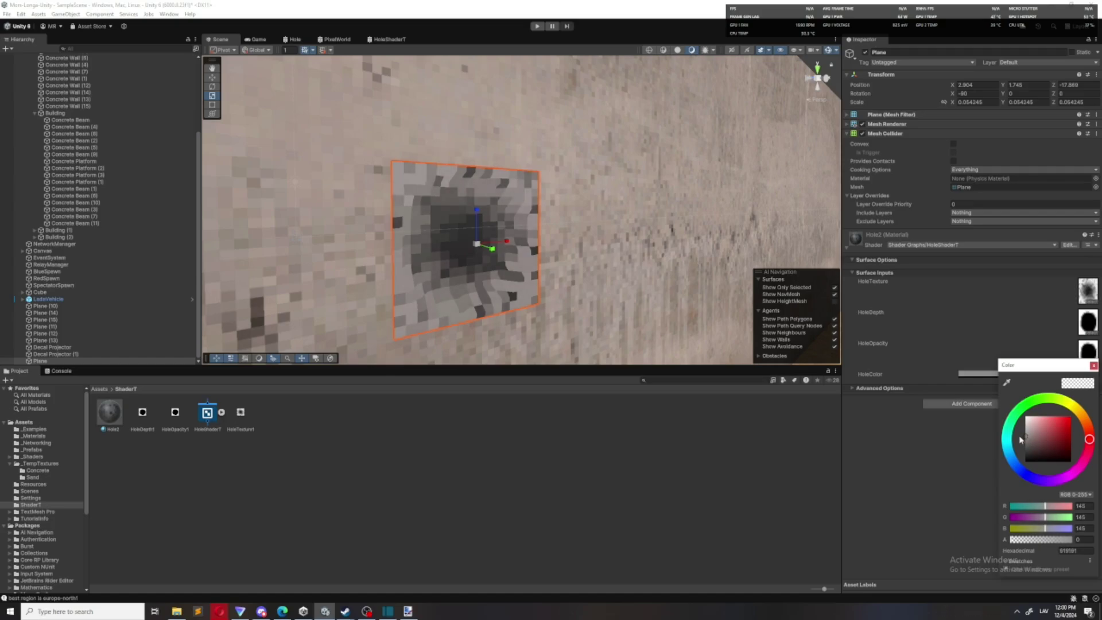
drag(1084, 428, 1080, 431)
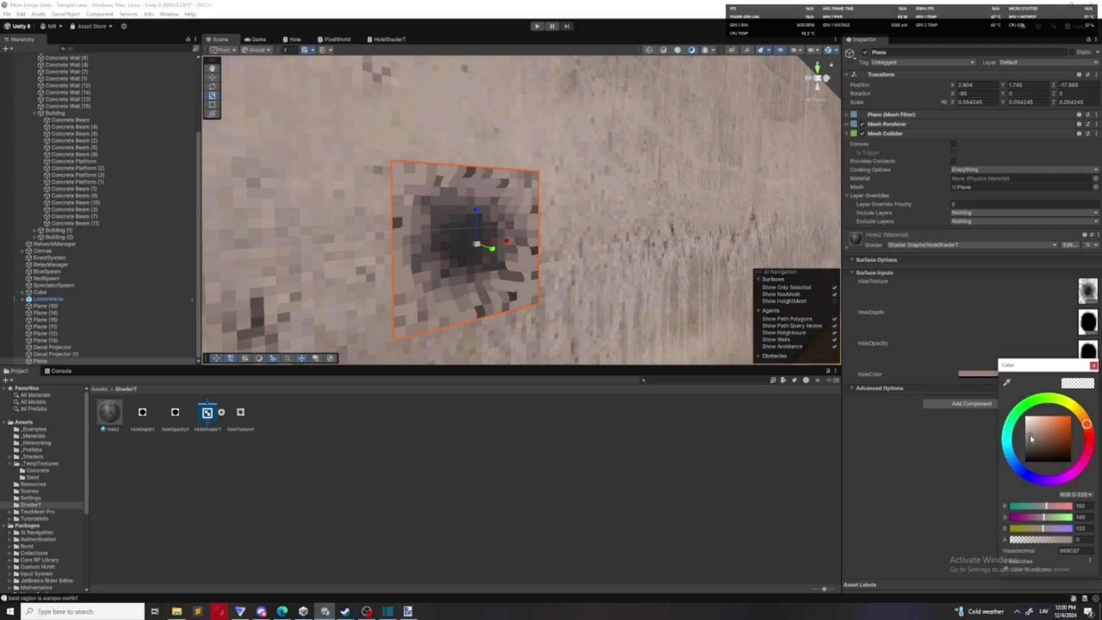
click(1094, 366)
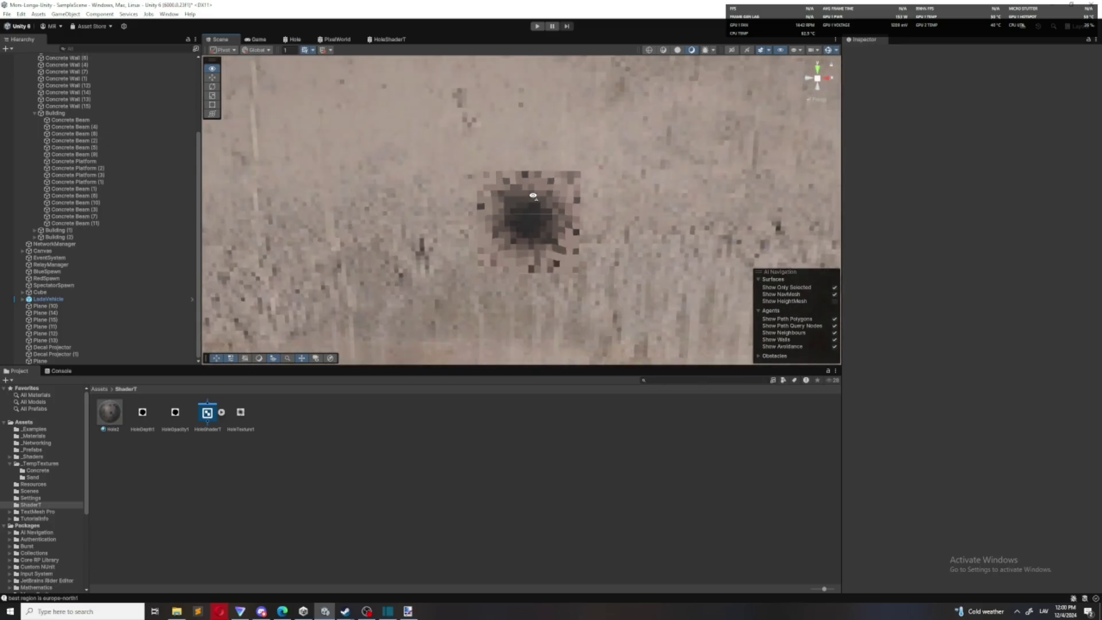
click(555, 195)
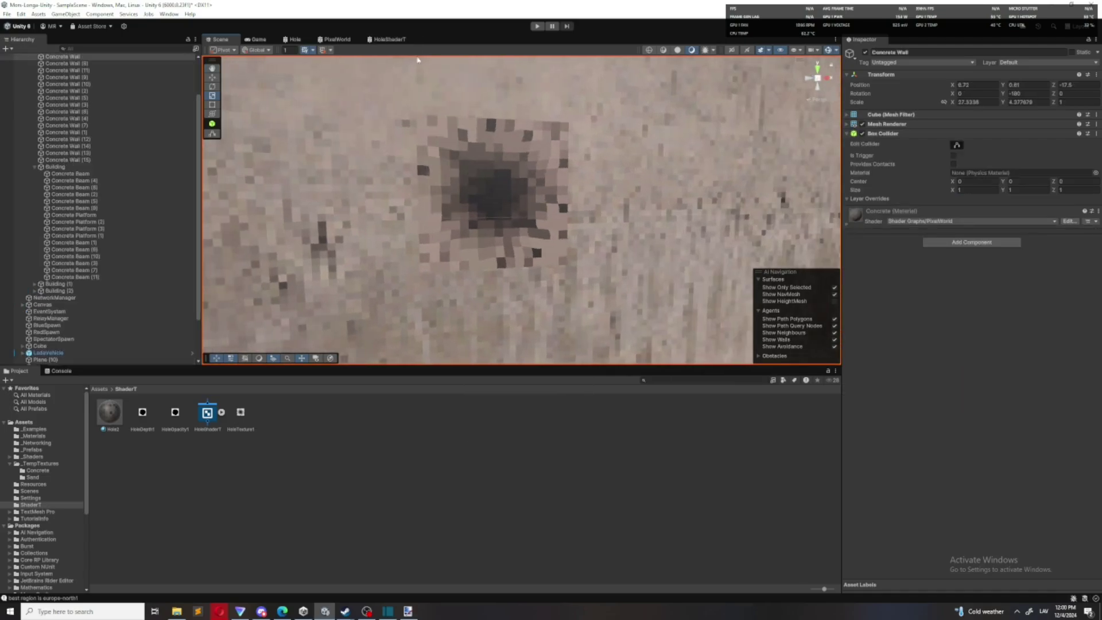
Return to the HoleShaderT graph and line up the HoleOpacity node beside the lower Sample Texture 2D node
click(403, 40)
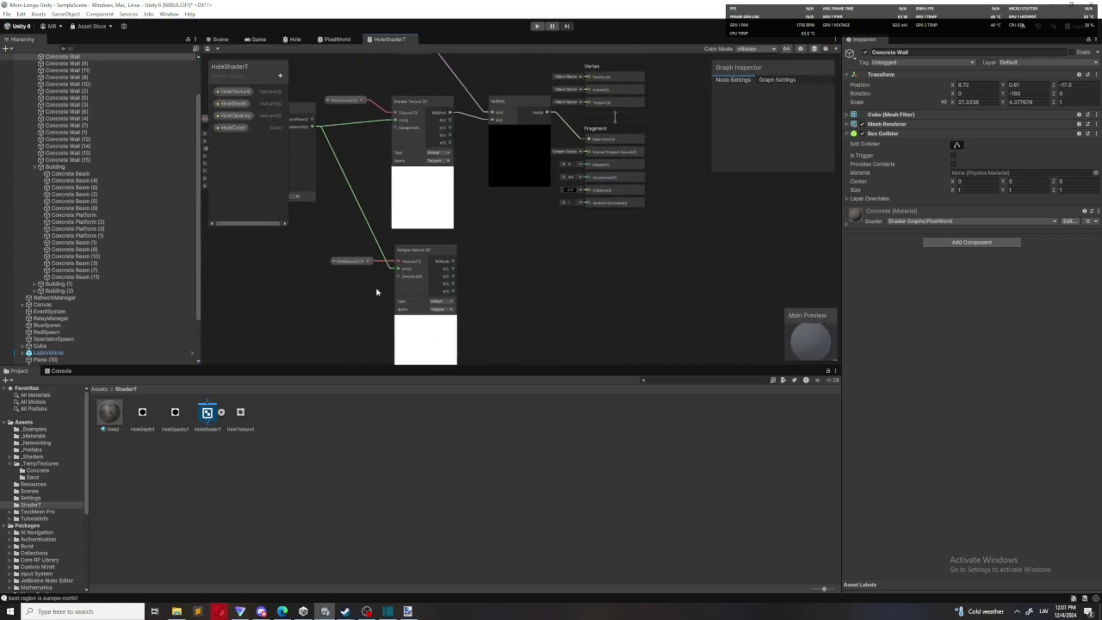
scroll(348, 260, up, 2)
click(344, 264)
mouse_move(344, 263)
mouse_down()
mouse_move(343, 278)
mouse_move(346, 265)
mouse_up()
click(530, 290)
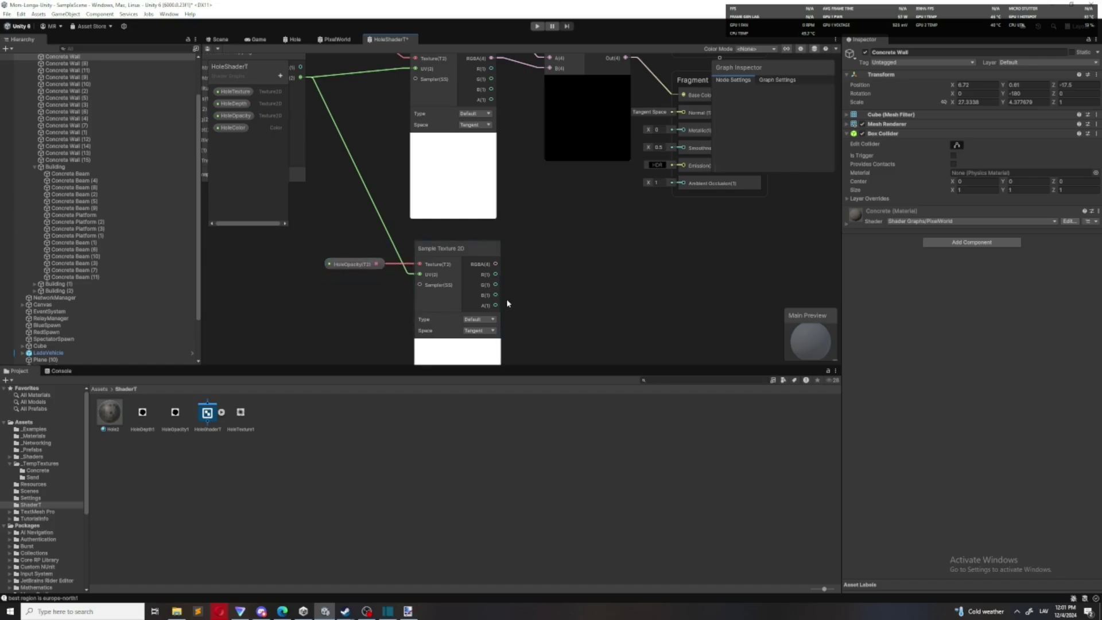
drag(495, 305, 522, 258)
click(509, 290)
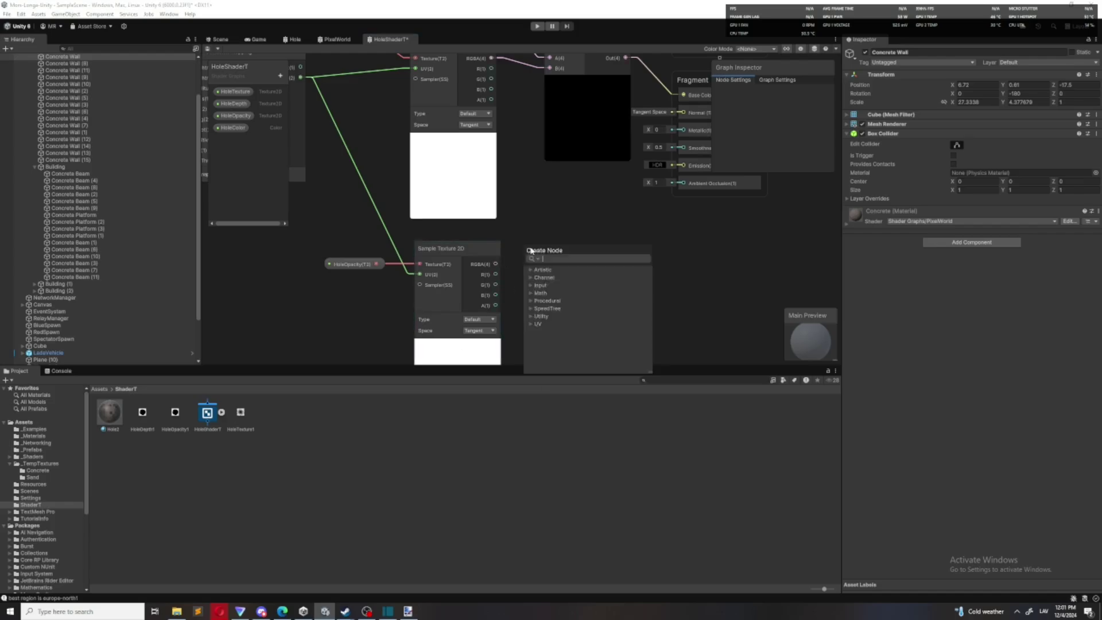
key(Escape)
Examine how the HoleDepth property, the Parallax Occlusion Mapping node and the two texture samples are connected
scroll(569, 234, down, 3)
middle_drag(569, 235, 597, 273)
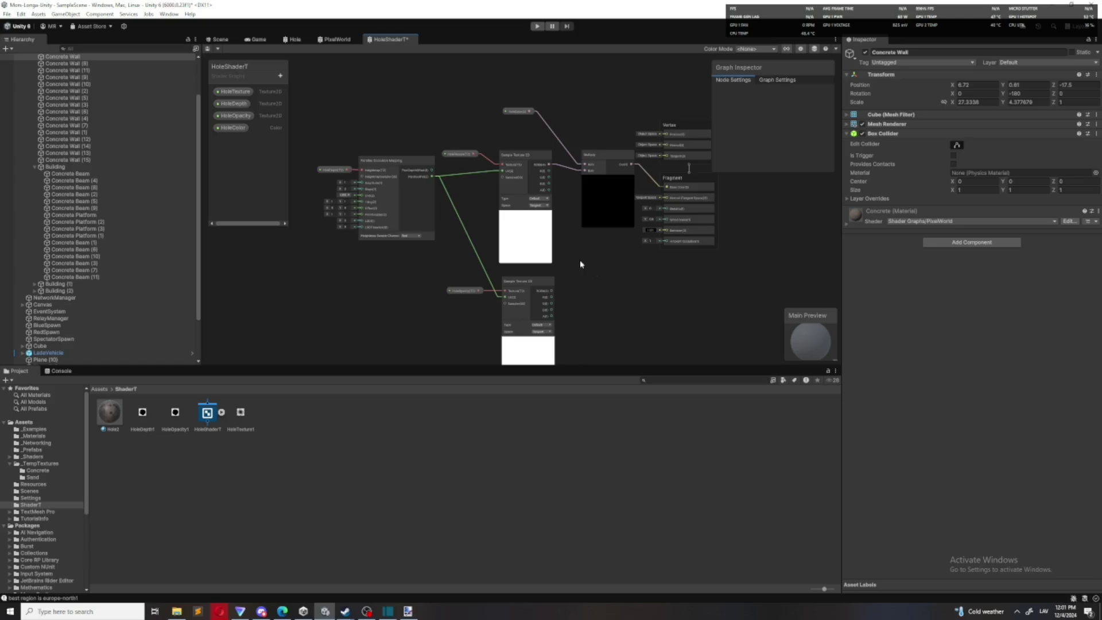
scroll(477, 114, up, 5)
middle_drag(355, 143, 534, 158)
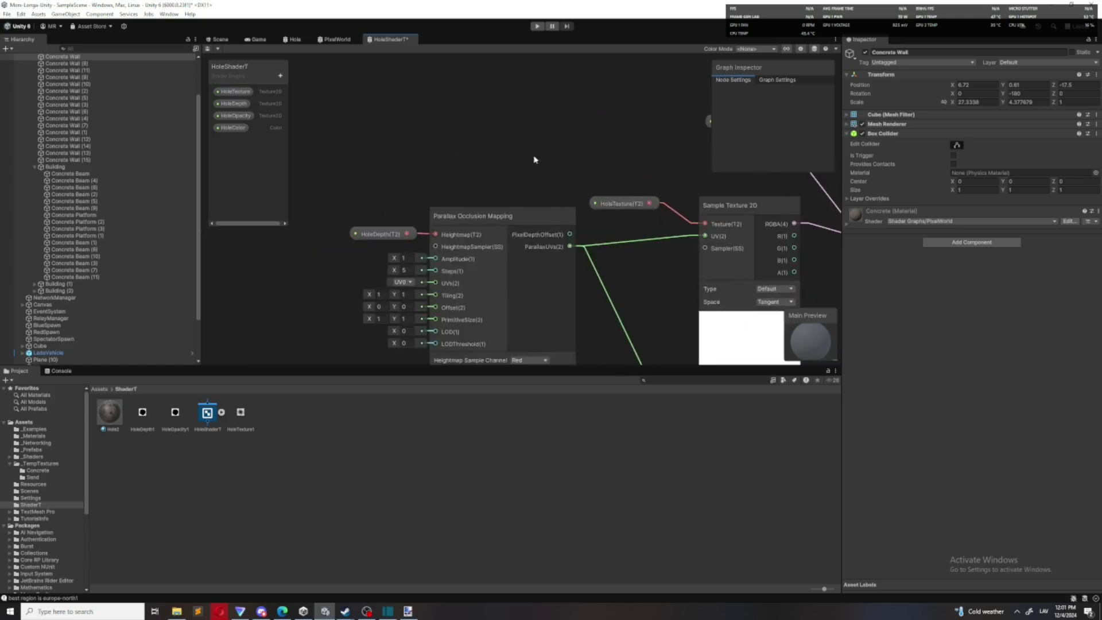
click(373, 234)
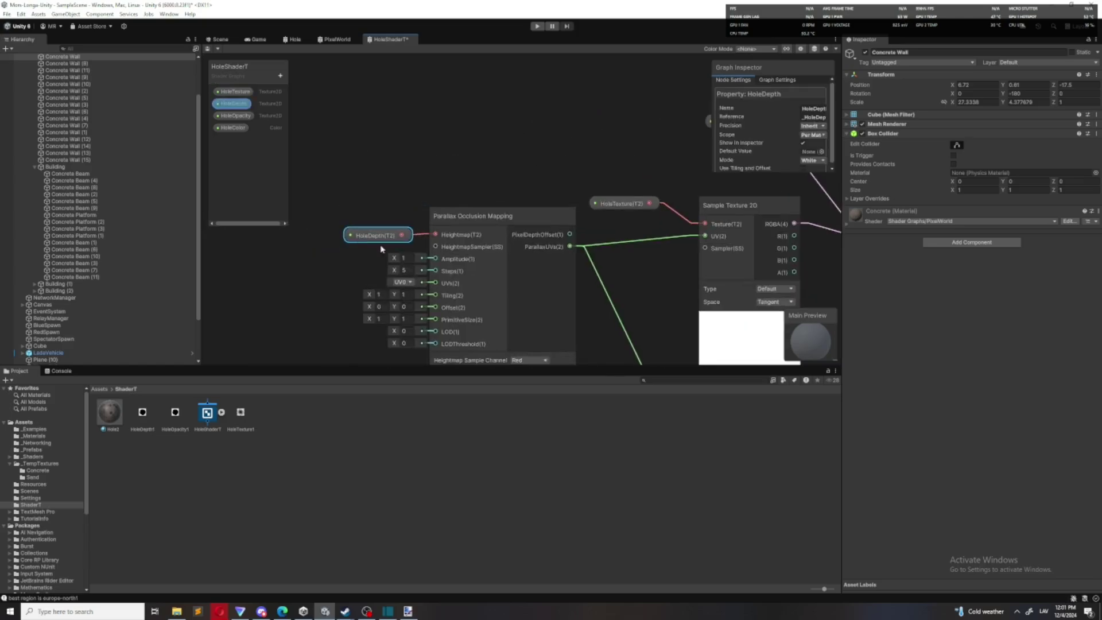
scroll(641, 301, down, 3)
middle_drag(641, 302, 497, 205)
scroll(536, 253, up, 2)
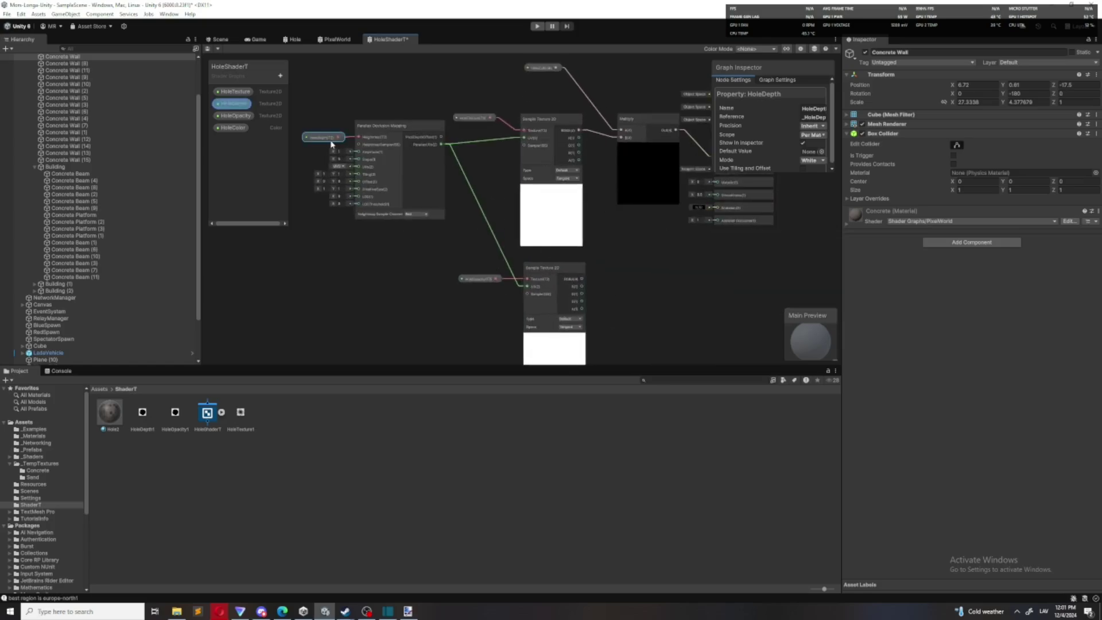
mouse_move(314, 136)
mouse_down()
mouse_move(315, 116)
mouse_move(303, 152)
mouse_move(305, 124)
mouse_move(313, 135)
mouse_up()
click(545, 265)
key(f)
drag(540, 263, 568, 258)
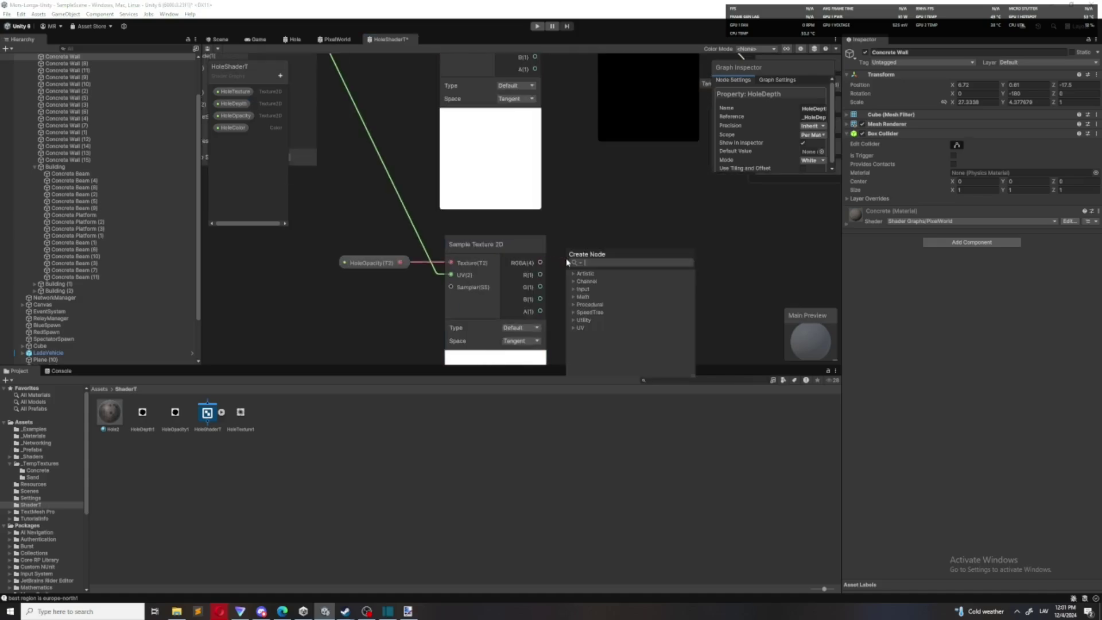
click(573, 218)
right_click(597, 250)
click(595, 248)
Add a One Minus node beside the HoleOpacity texture sample and feed the sample's RGBA output into it
right_click(513, 275)
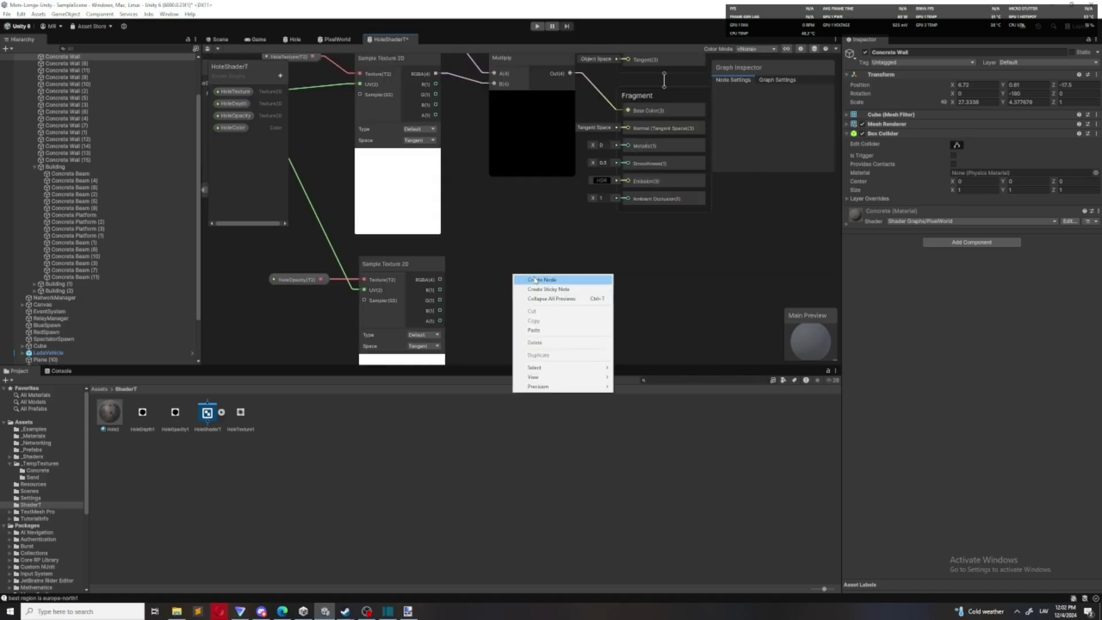
click(535, 280)
text(on)
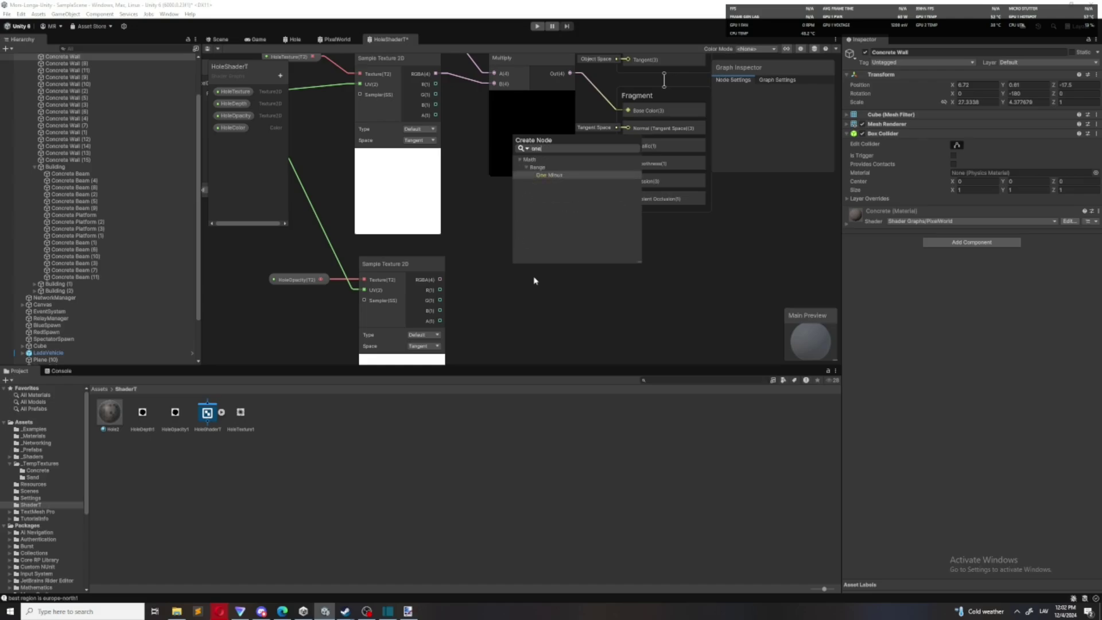
text(e)
click(555, 175)
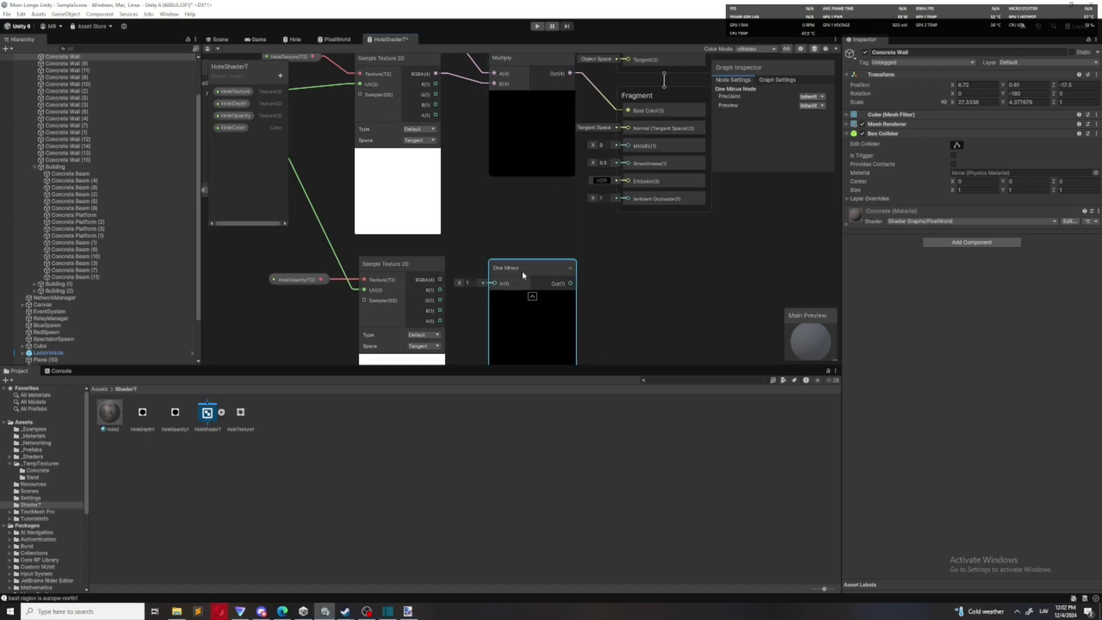
drag(439, 280, 622, 223)
click(591, 230)
Set the graph's Surface Type to Transparent in the Universal target settings
middle_drag(723, 180, 692, 286)
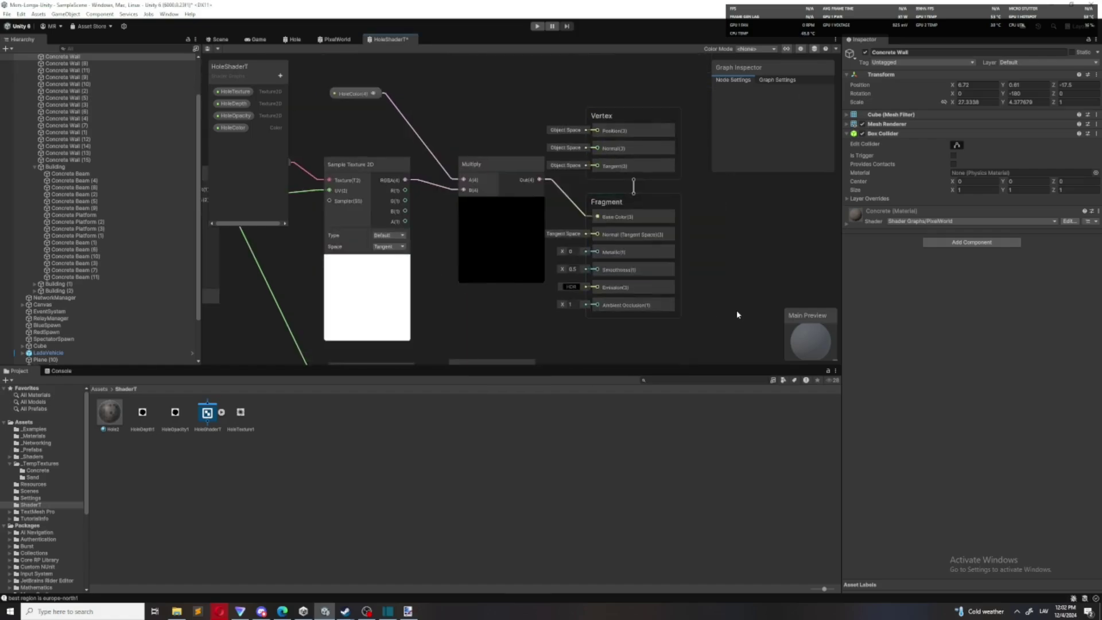
drag(590, 54, 555, 63)
middle_drag(703, 265, 706, 185)
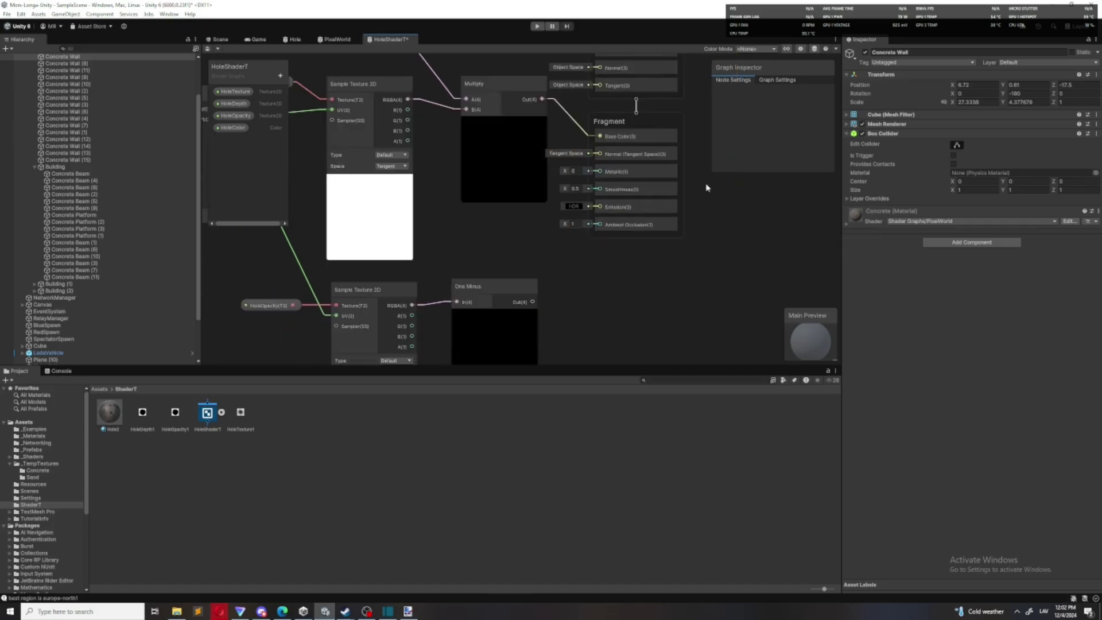
click(769, 81)
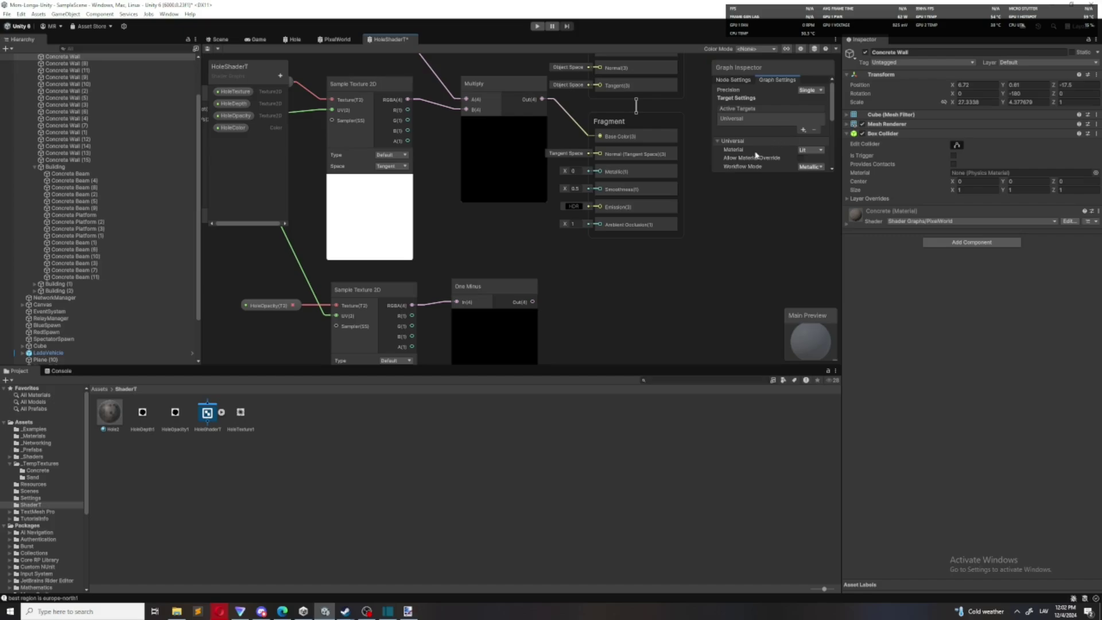
scroll(740, 151, down, 2)
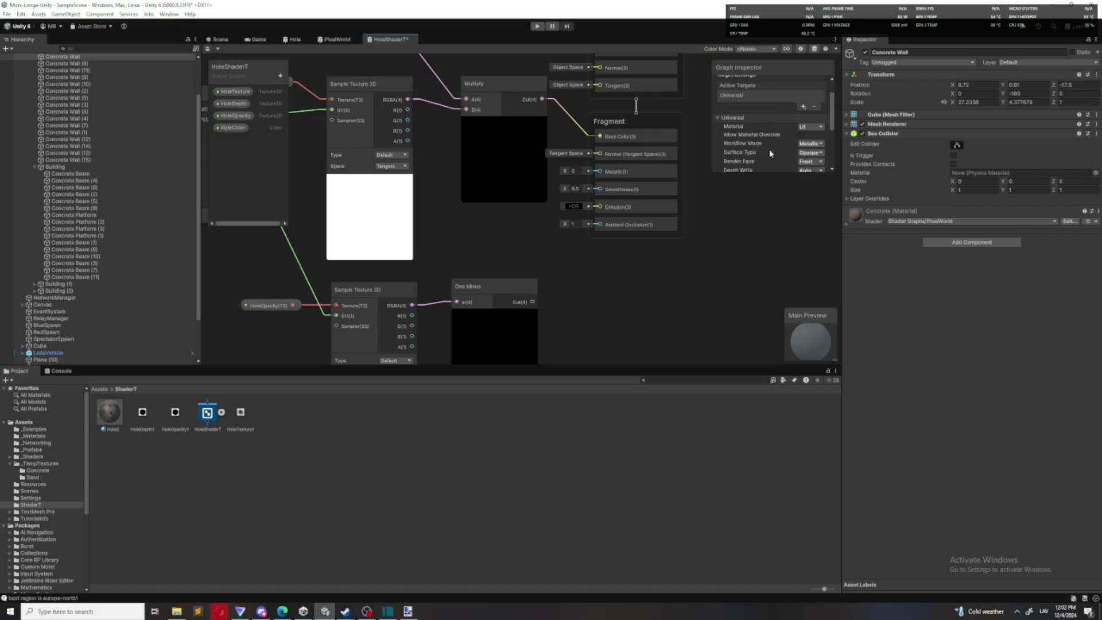
drag(736, 154, 746, 155)
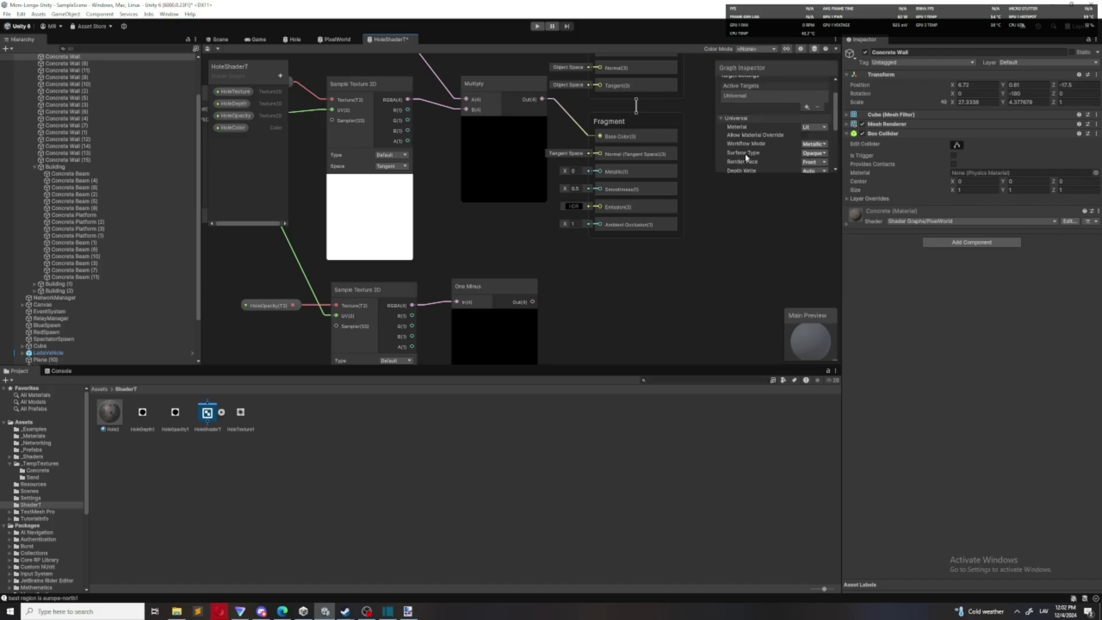
click(803, 154)
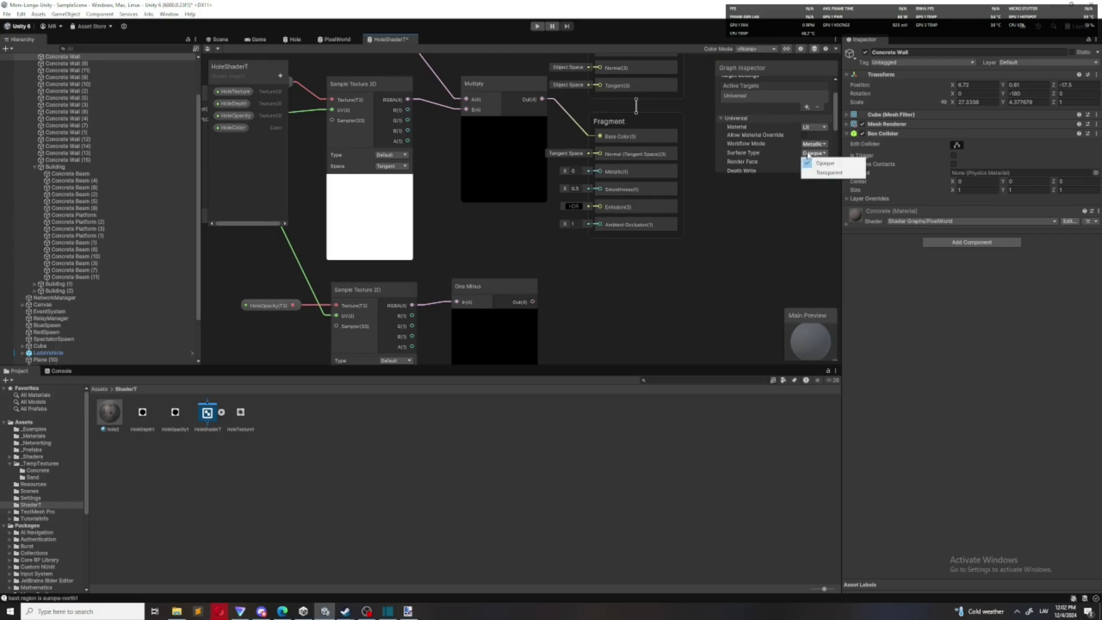
click(815, 170)
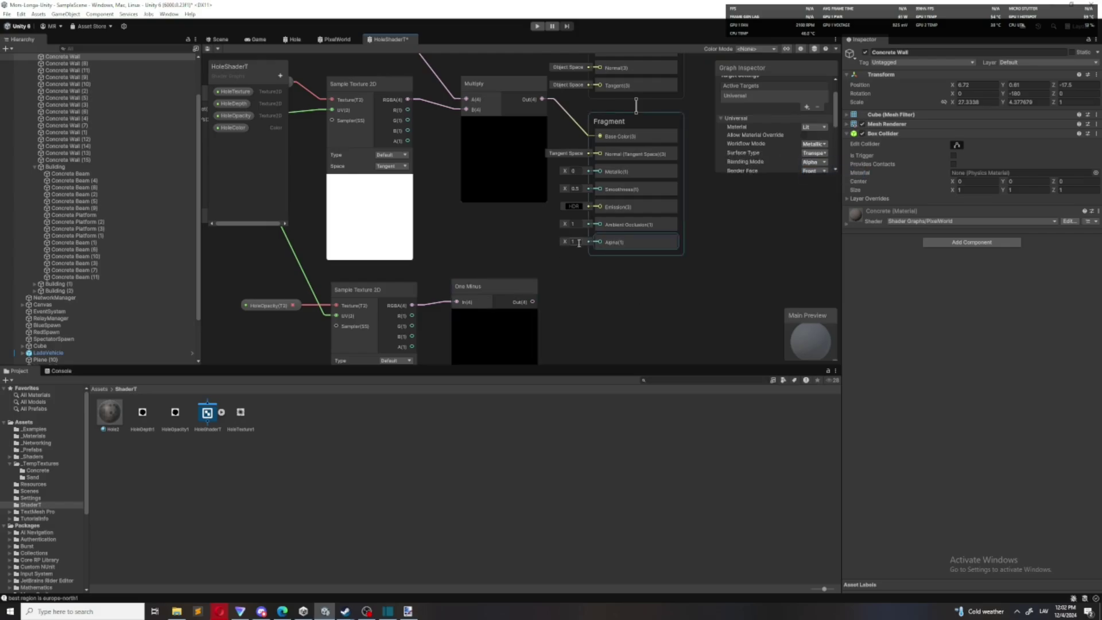
Connect the One Minus output to the Fragment Alpha, save the graph, and inspect the hole on the wall in the scene
drag(532, 303, 599, 242)
click(207, 49)
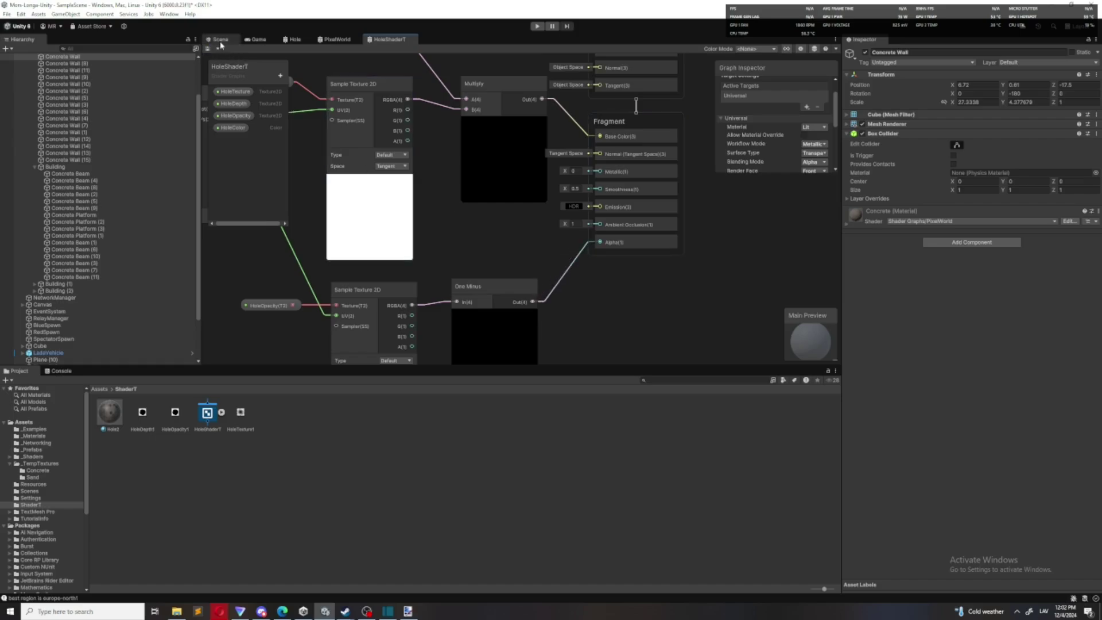
click(220, 39)
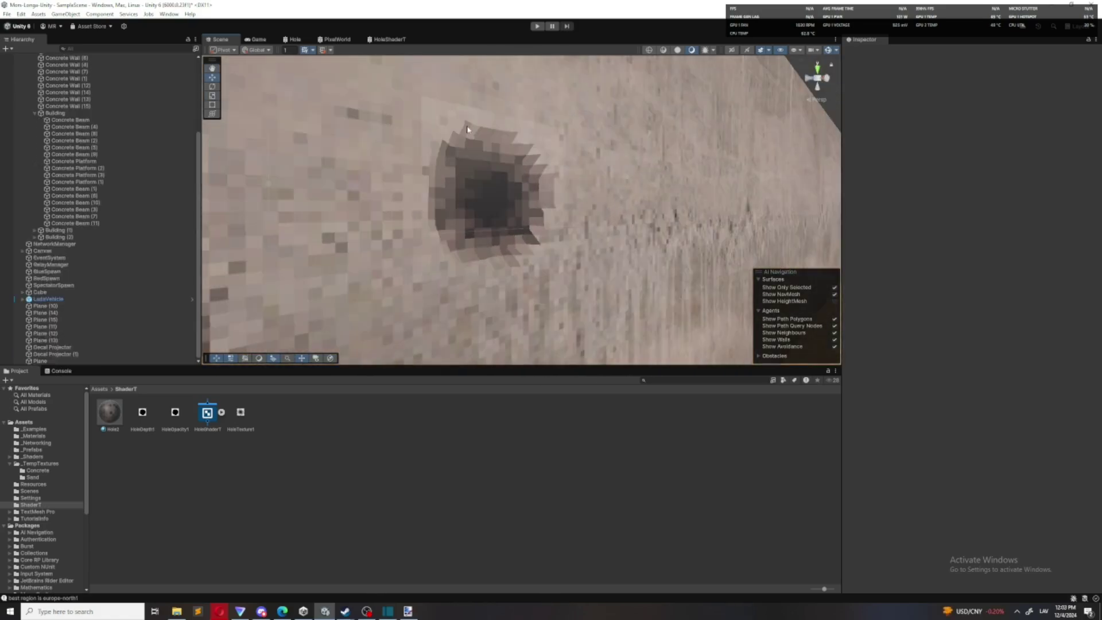
Set the Fragment's Smoothness and Ambient Occlusion to 0 in the HoleShaderT graph and save it
click(377, 39)
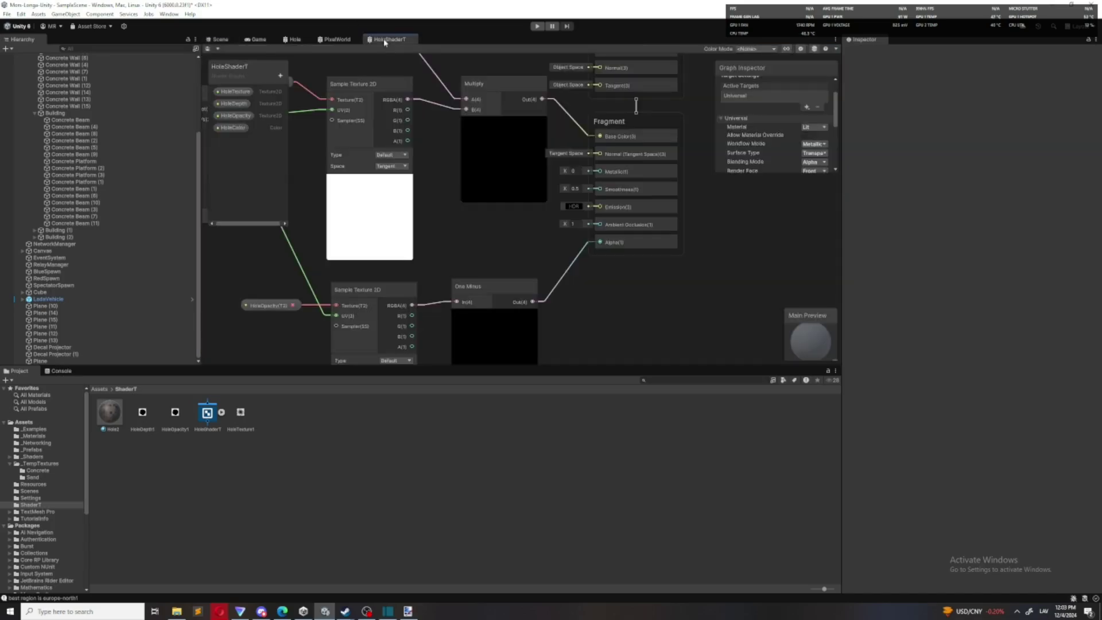
click(576, 187)
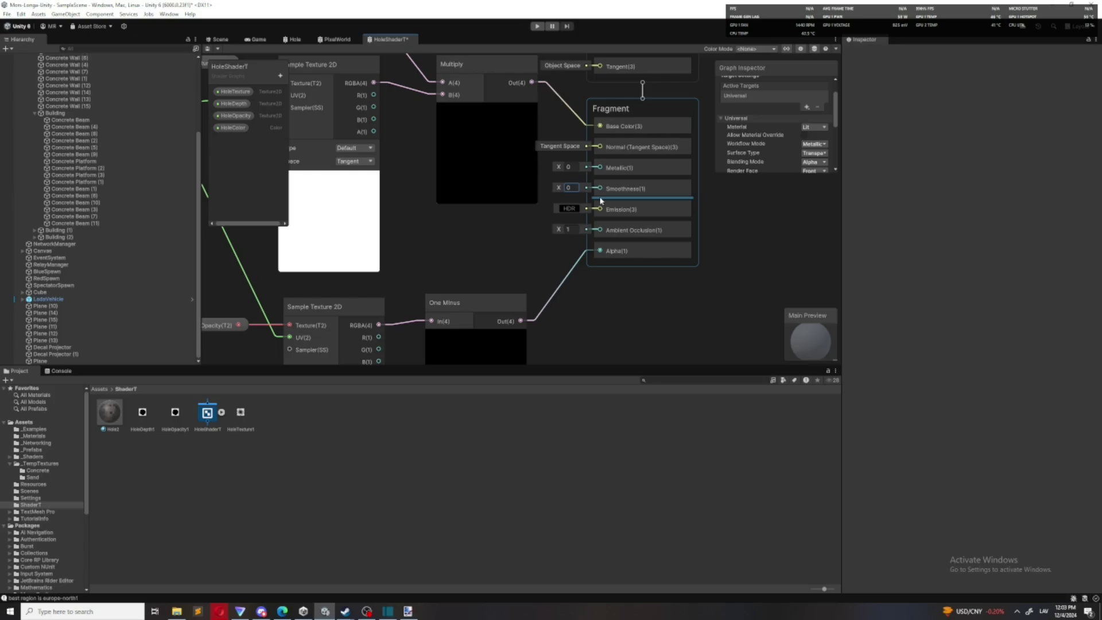
click(577, 228)
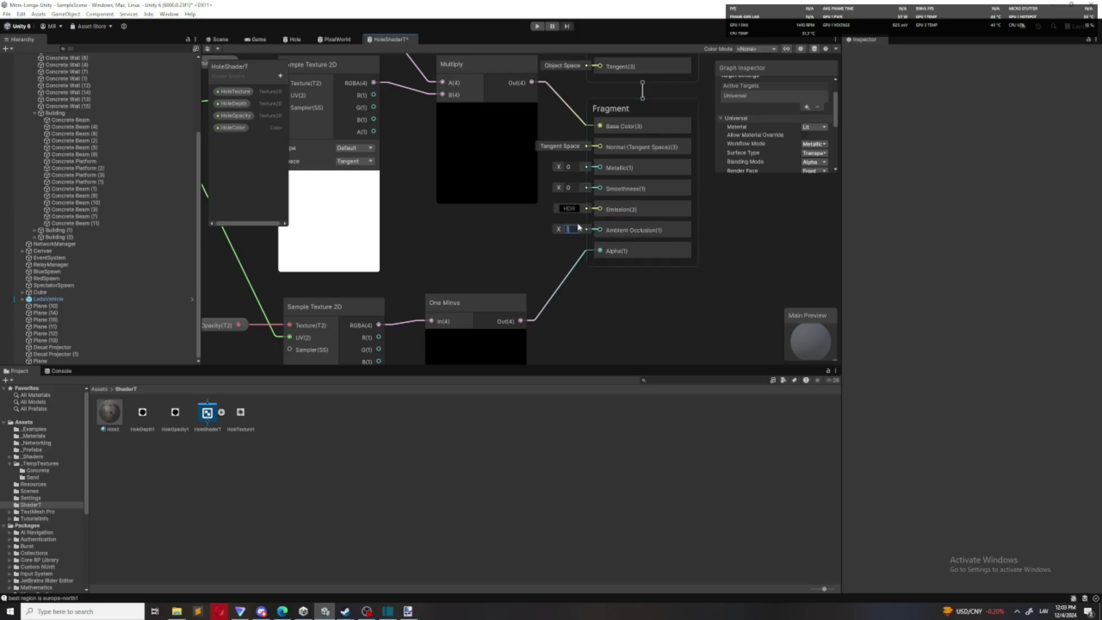
click(599, 348)
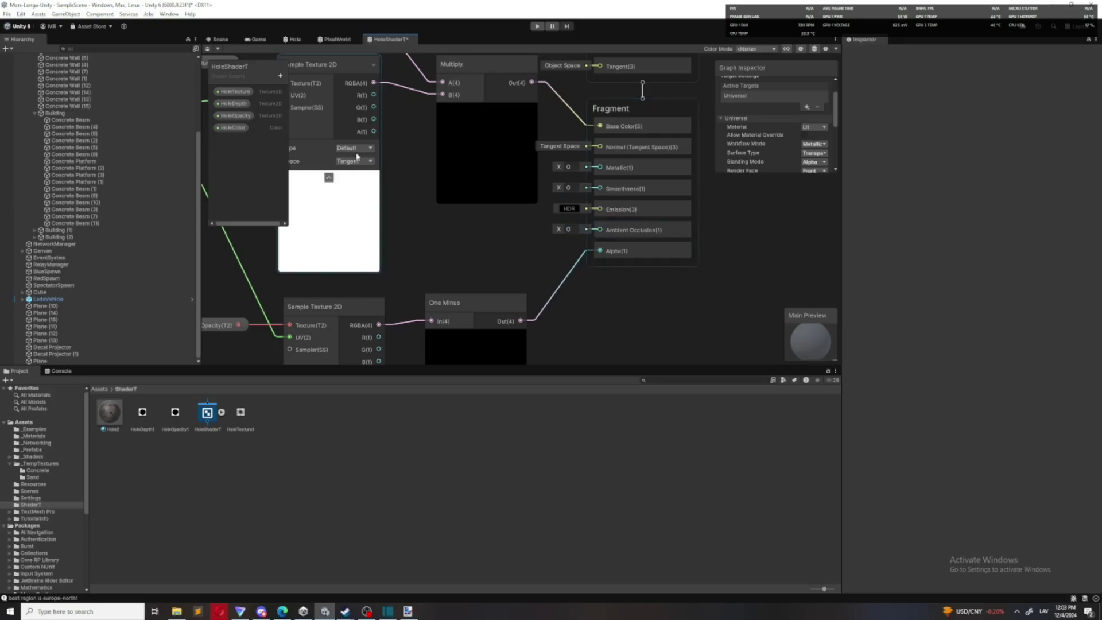
click(208, 50)
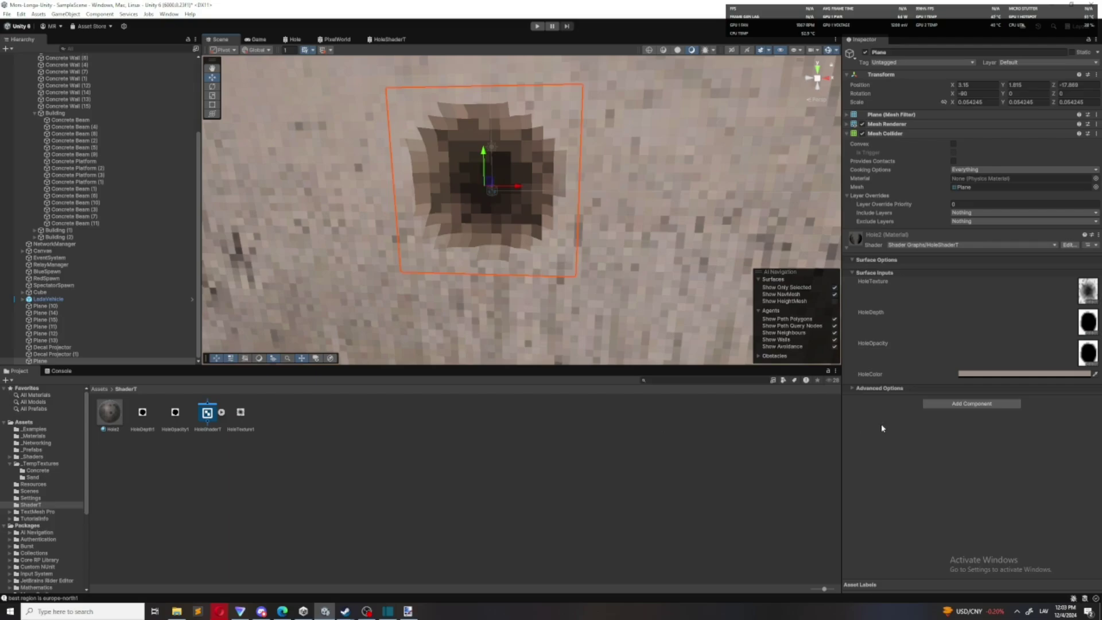
Add a Float property named Amplitude to the HoleShaderT graph
click(373, 40)
scroll(487, 241, down, 7)
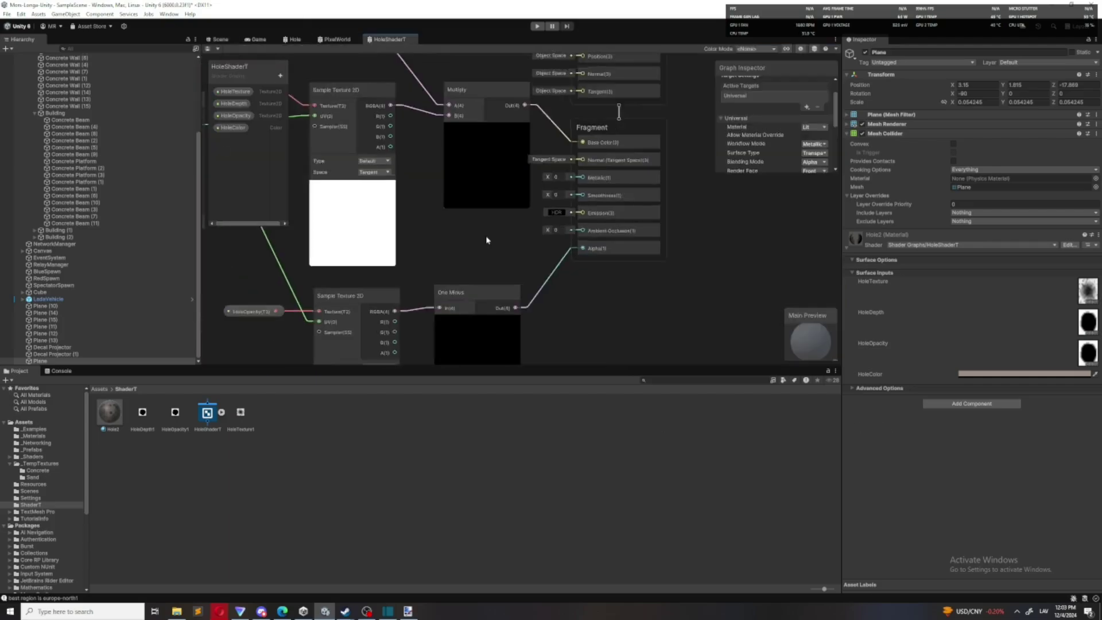
middle_drag(487, 240, 565, 245)
scroll(375, 170, up, 3)
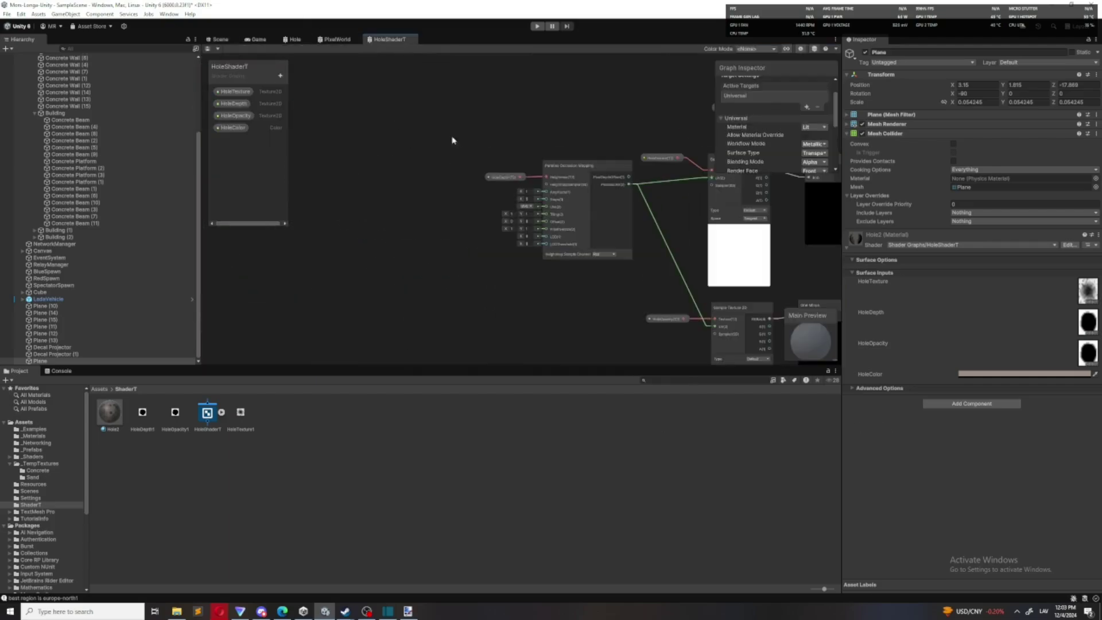
click(280, 75)
click(301, 97)
text(Amplitude)
key(Return)
Place the Amplitude property in the graph and connect it to the Amplitude input of the Parallax Occlusion Mapping node
click(231, 140)
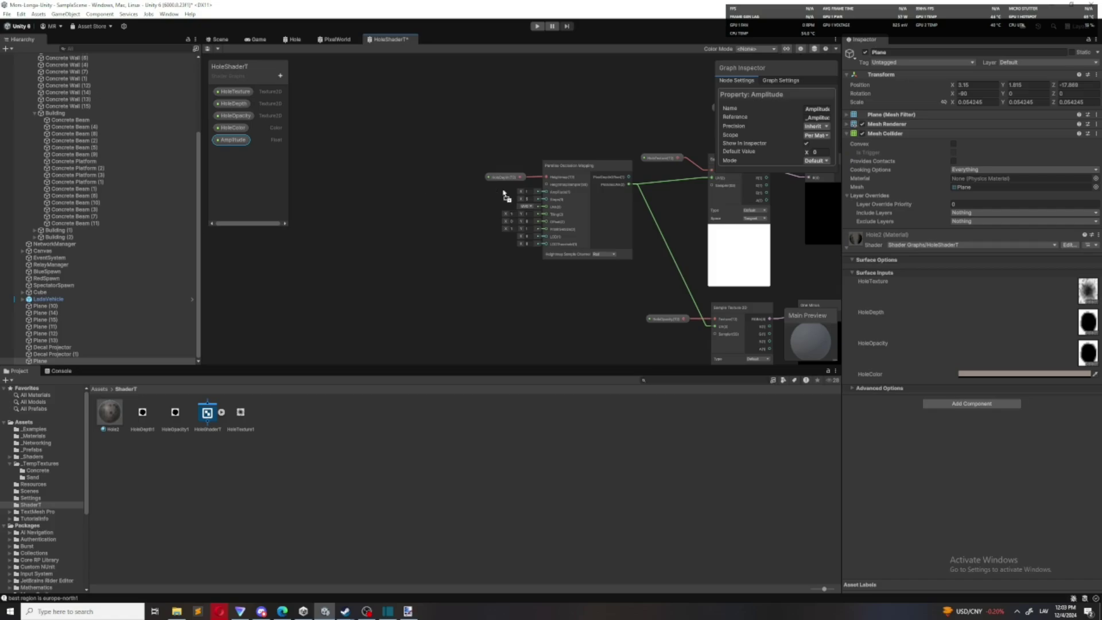
drag(504, 195, 594, 181)
scroll(520, 198, up, 5)
click(361, 183)
Add a Float property named Steps to the HoleShaderT graph
click(280, 75)
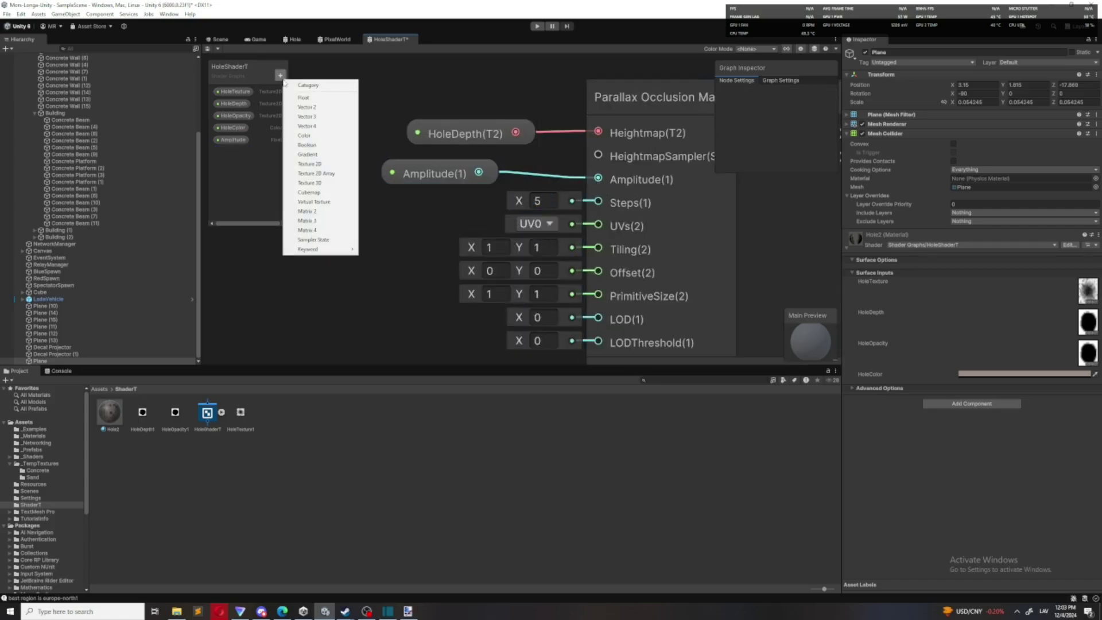
click(306, 97)
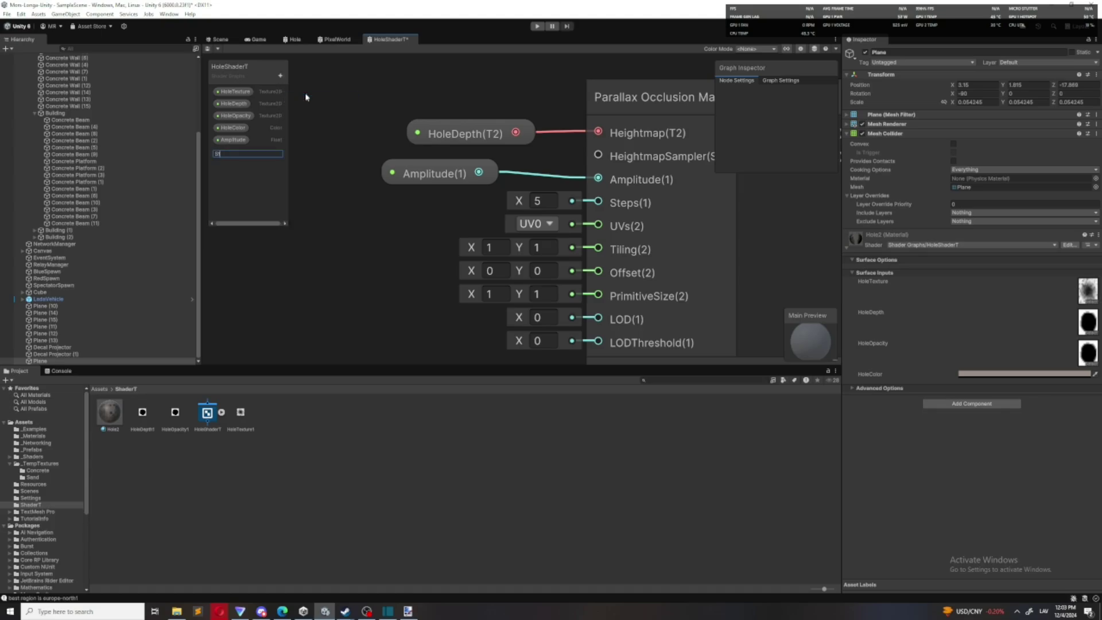
key(Return)
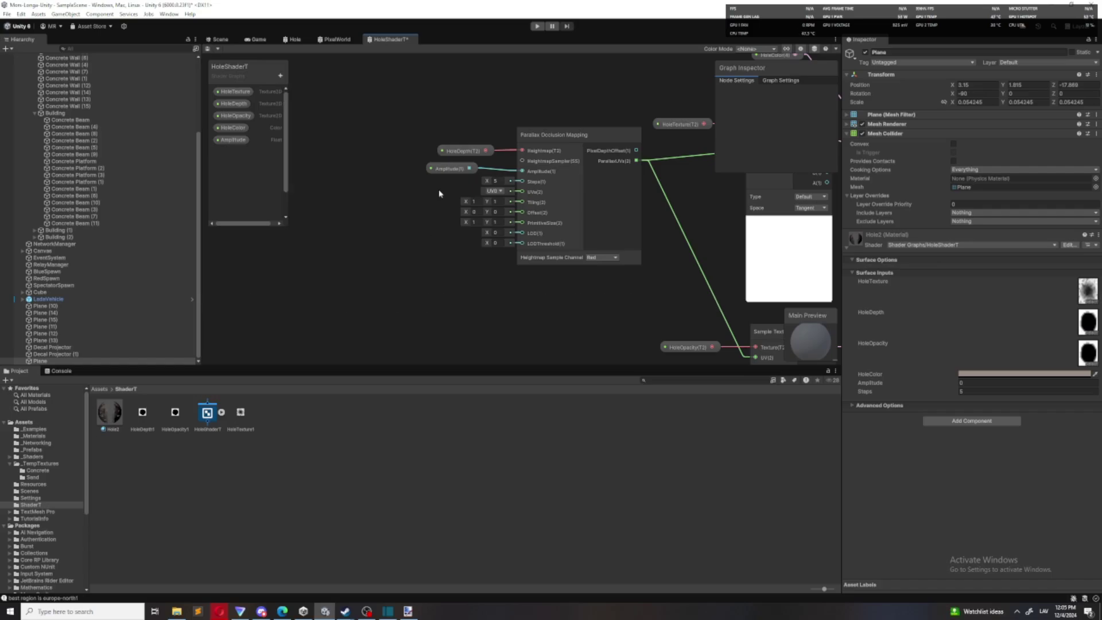
scroll(481, 181, up, 3)
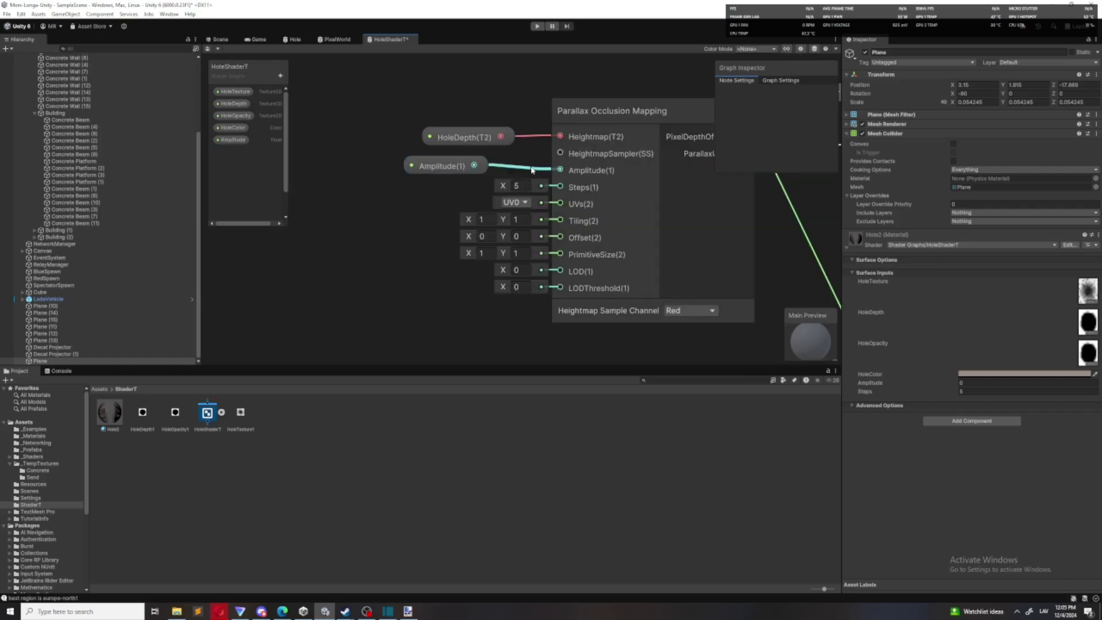
click(482, 154)
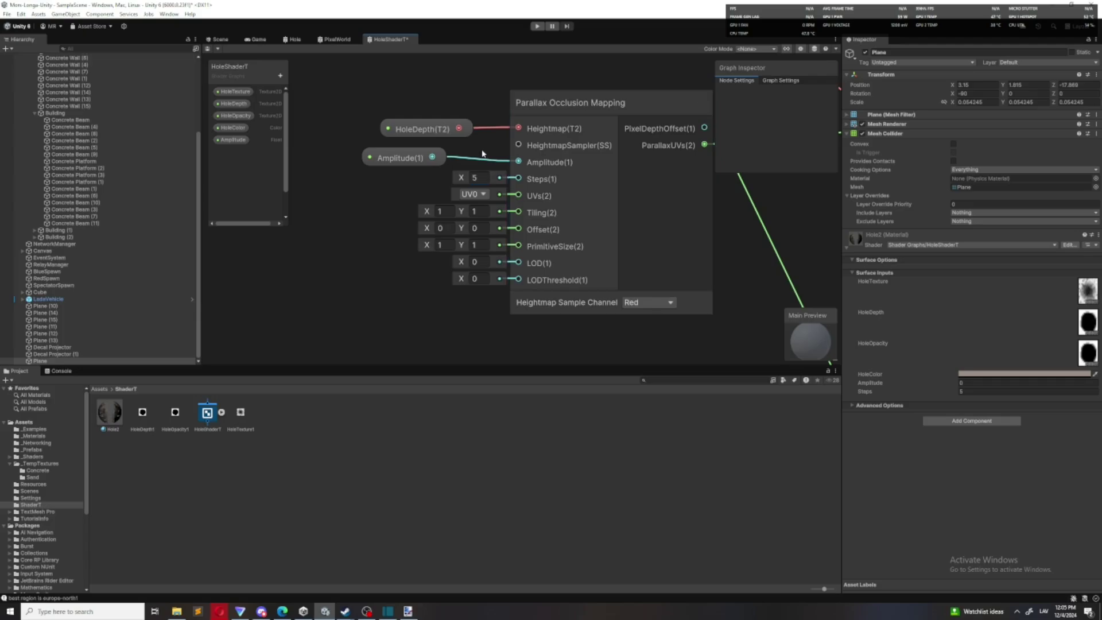
click(281, 75)
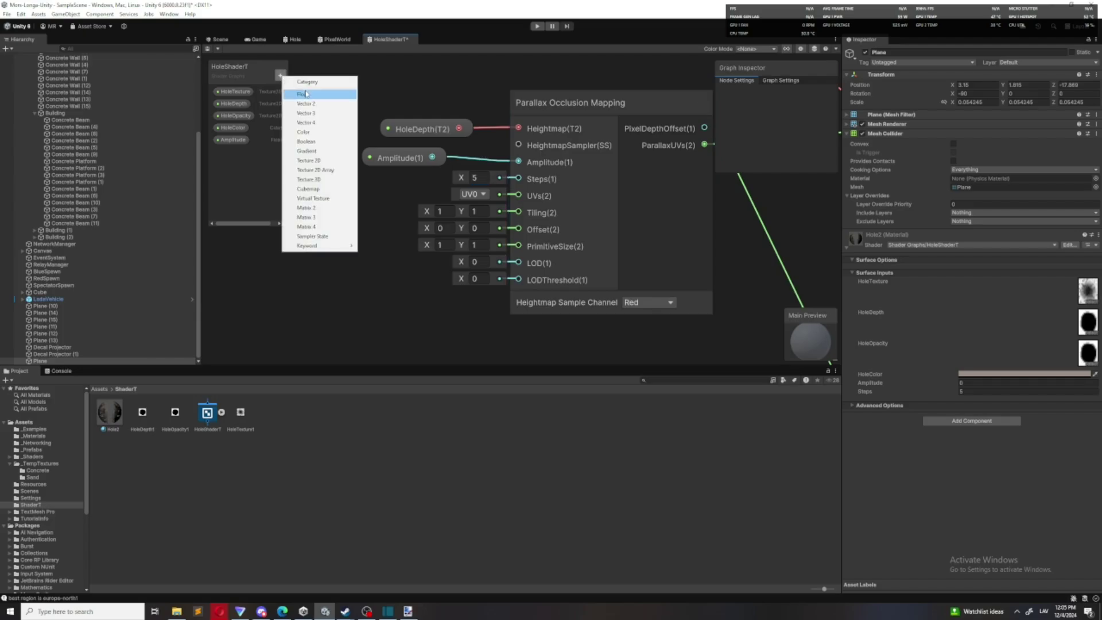
click(306, 94)
right_click(229, 155)
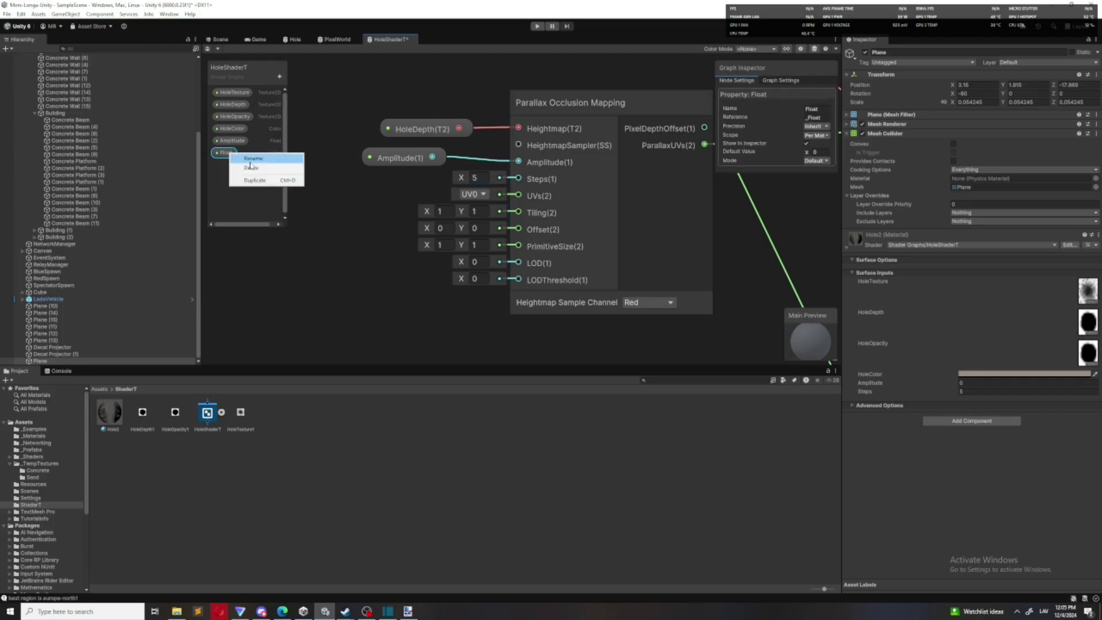
click(247, 167)
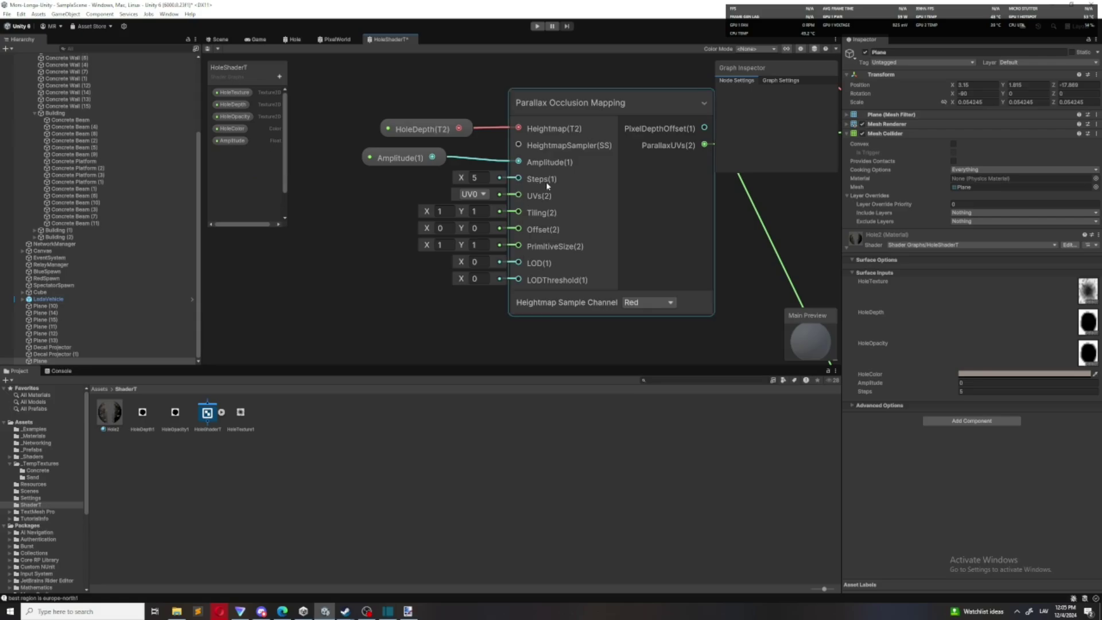
Add a Float property with its default name and connect it to the Steps input of the Parallax Occlusion Mapping node
scroll(545, 182, down, 1)
middle_drag(582, 246, 529, 252)
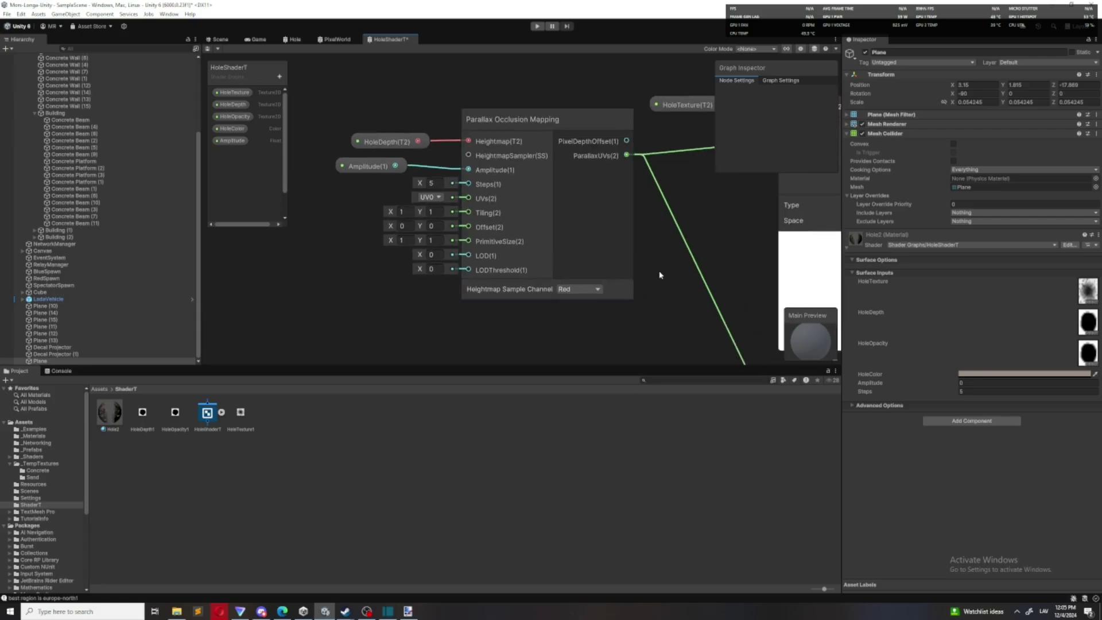
scroll(672, 284, down, 3)
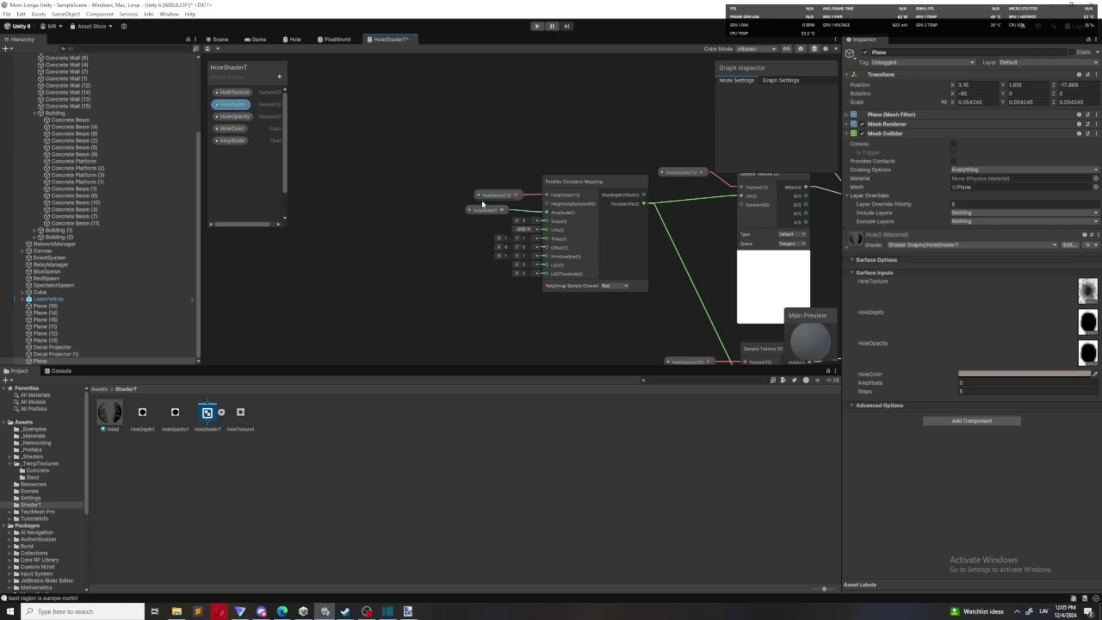
scroll(515, 233, up, 3)
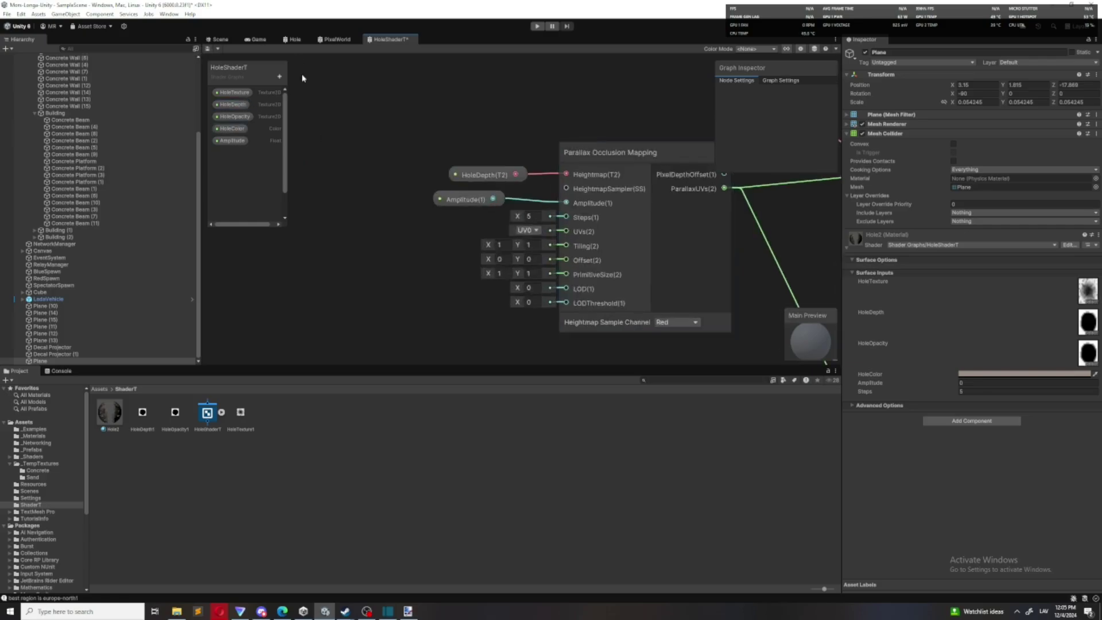
click(280, 77)
click(325, 103)
click(232, 153)
drag(233, 153, 566, 217)
drag(448, 234, 435, 221)
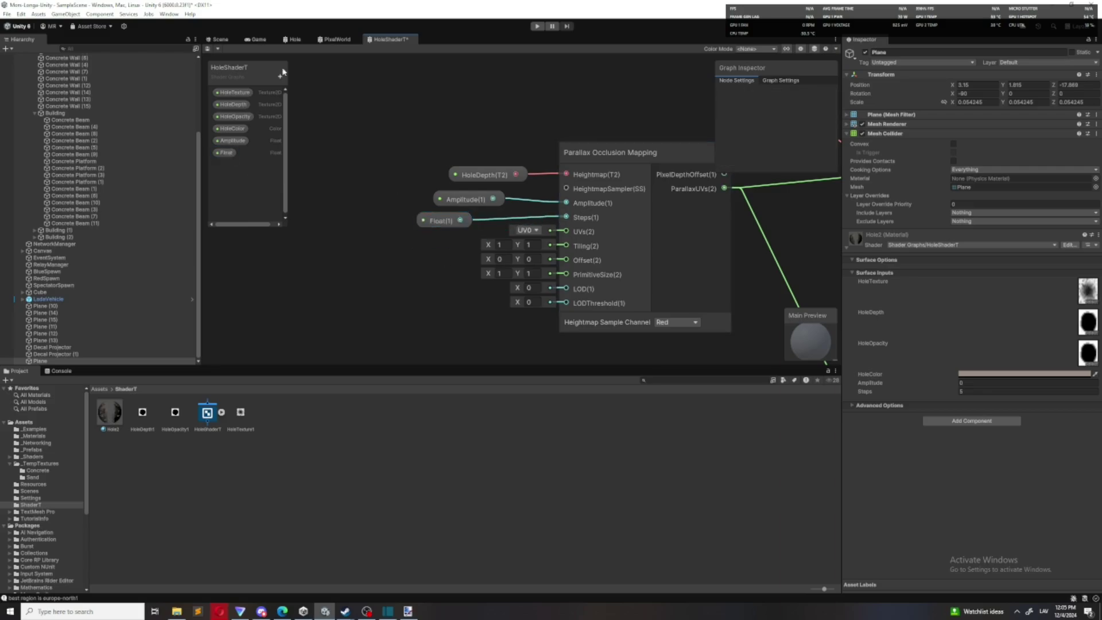
Set the Hole2 material's Amplitude to 5 and inspect the hole's depth from several angles in the scene
click(217, 39)
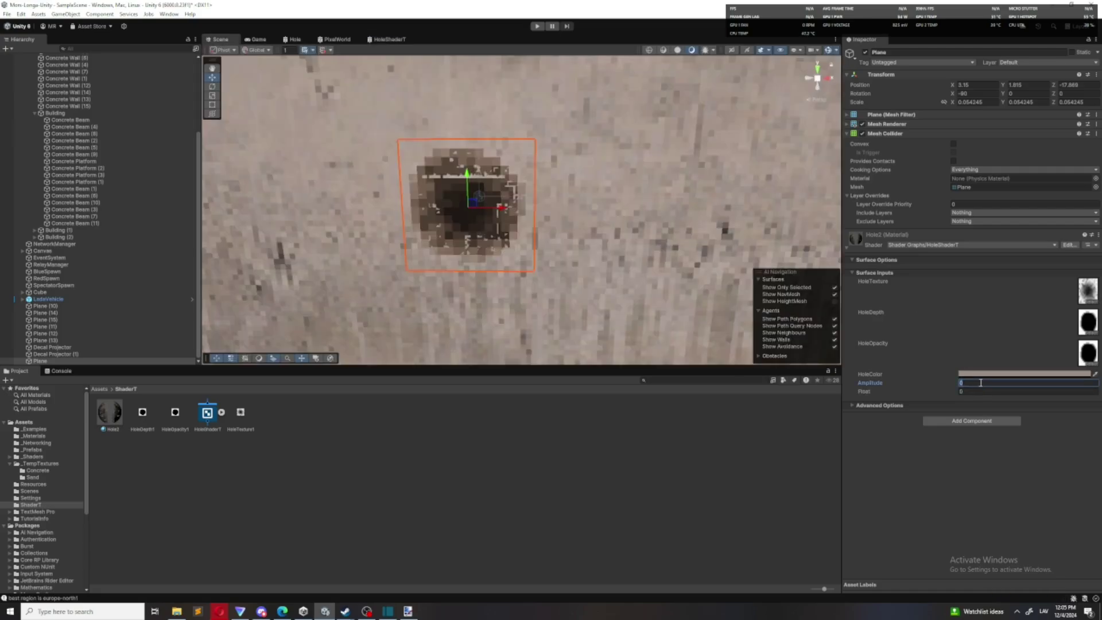
text(5)
click(974, 499)
key(w)
right_drag(478, 229, 529, 220)
key(a)
alt+drag(528, 219, 405, 214)
right_drag(406, 215, 445, 227)
key(d)
key(a)
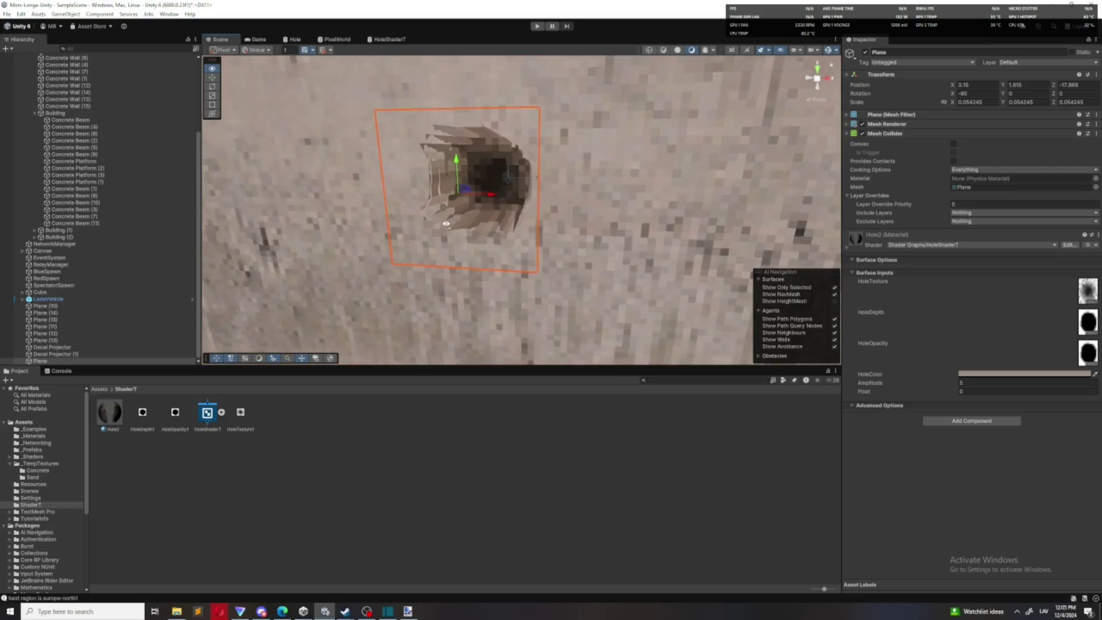
Set the Hole2 material's Float value to 5 and check the hole in the scene
click(967, 394)
text(5)
key(Return)
mouse_move(505, 246)
alt+mouse_down()
mouse_move(478, 248)
mouse_move(509, 252)
alt+mouse_up()
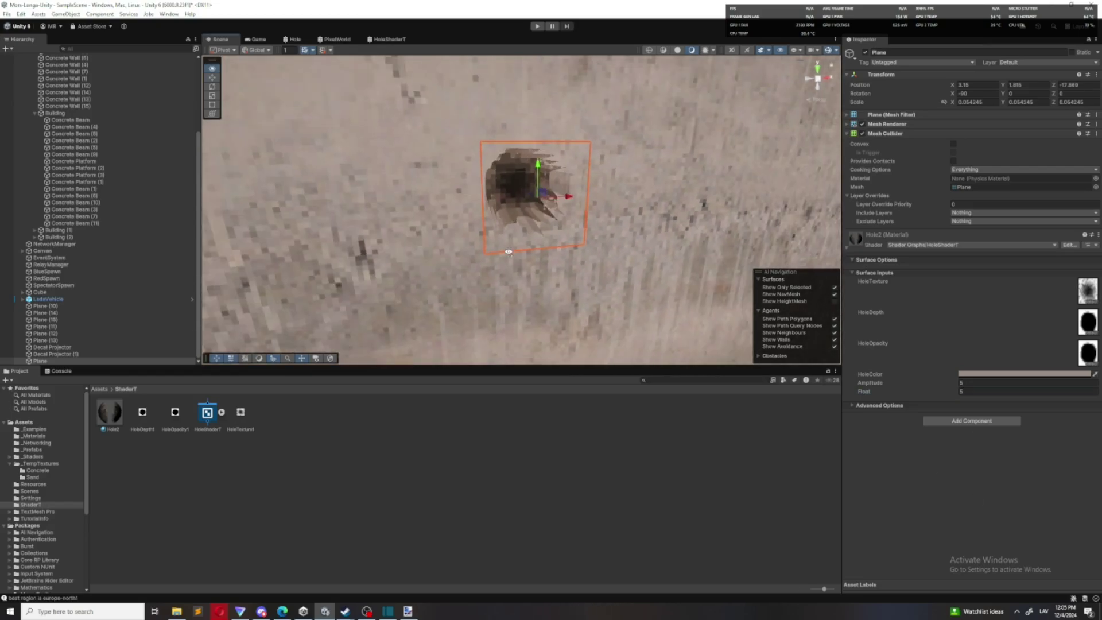
Delete the Float node and its property from the HoleShaderT graph
click(385, 39)
click(427, 221)
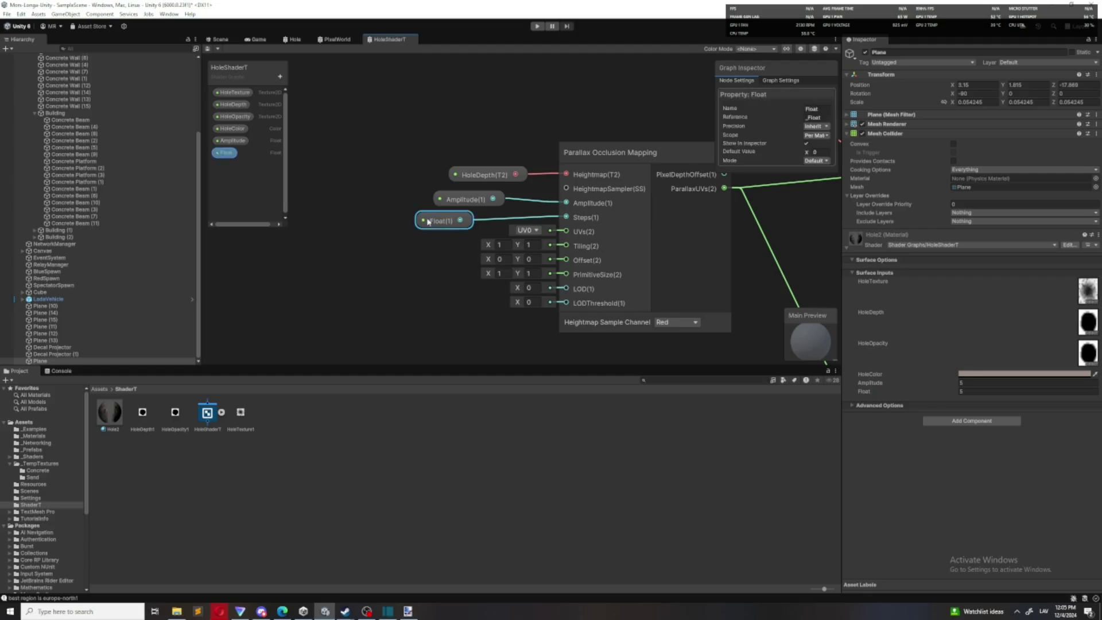
key(Delete)
click(227, 152)
key(Delete)
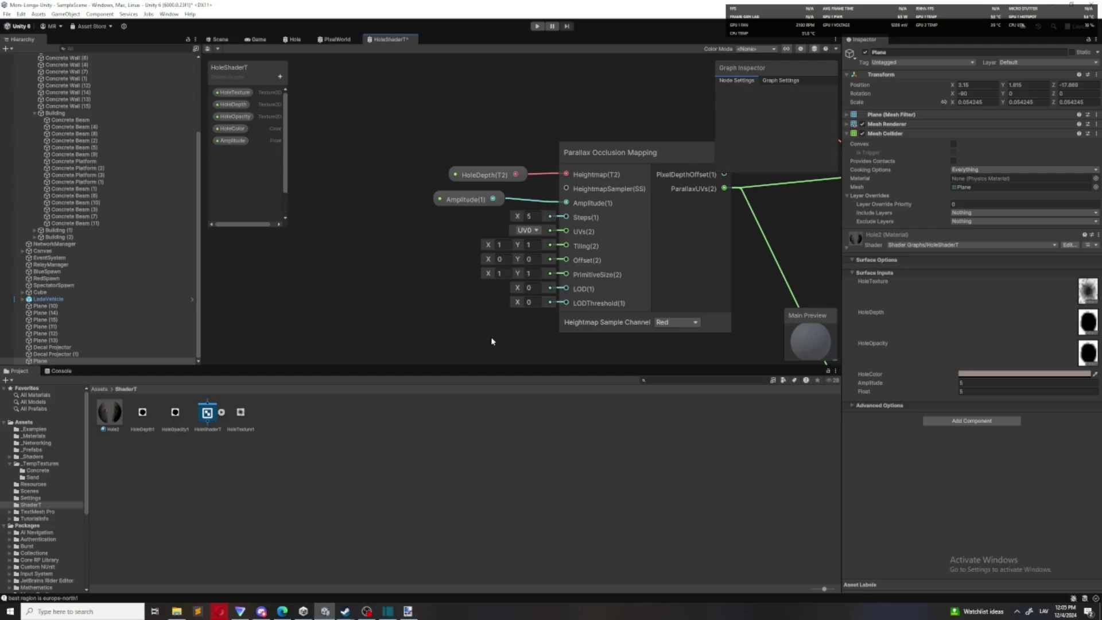
Add a Tiling And Offset node in the empty area below the Parallax Occlusion Mapping node
scroll(491, 341, down, 5)
key(space)
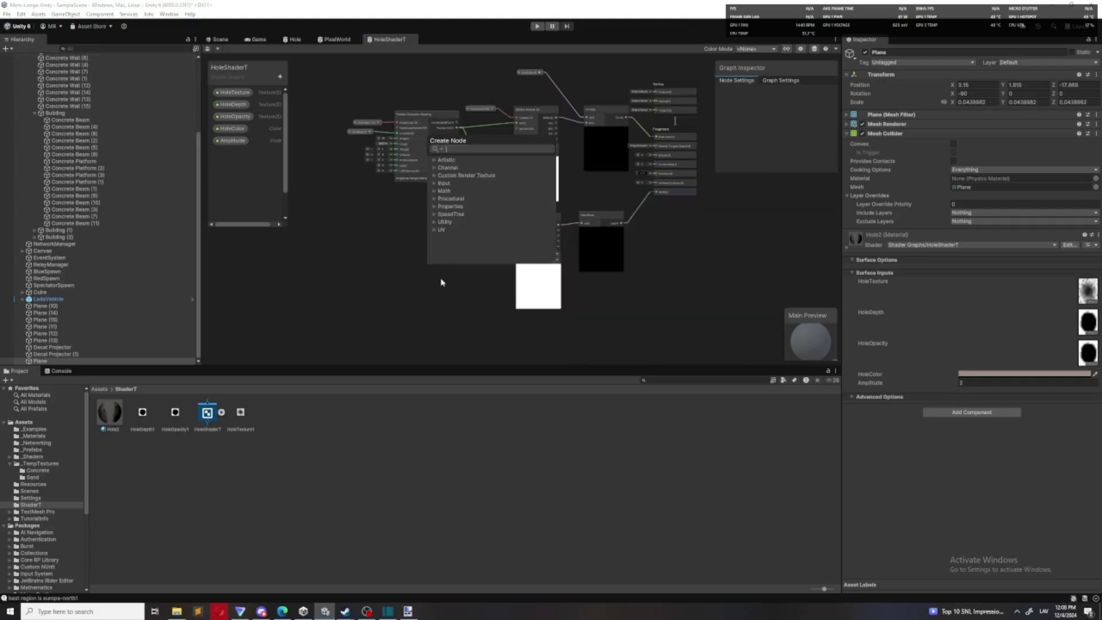
text(uv)
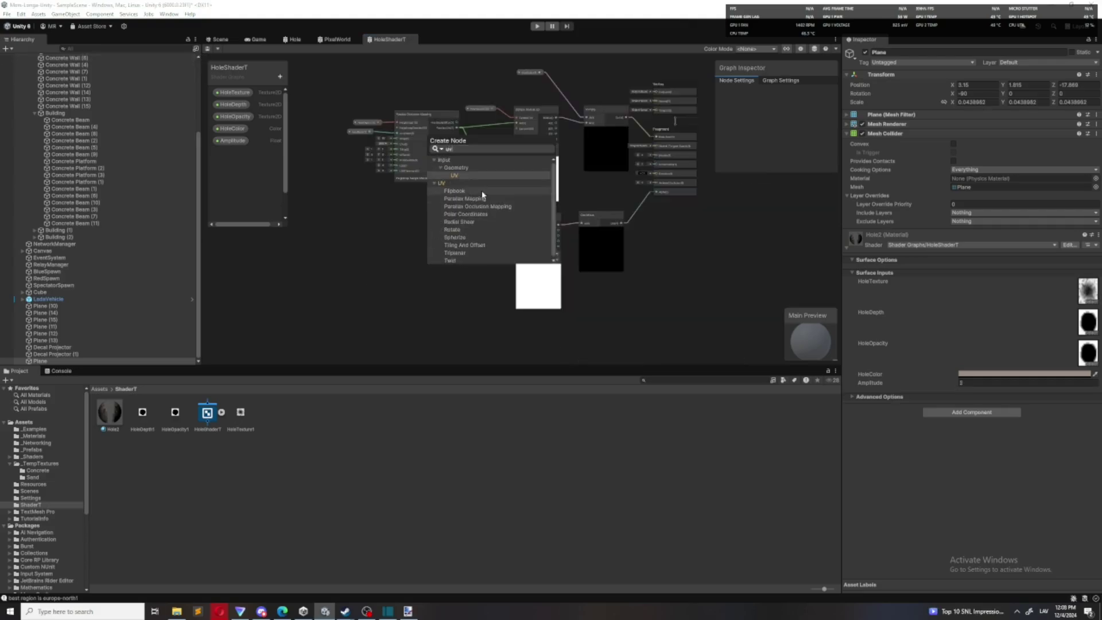
key(BackSpace)
key(BackSpace)
text(tiling)
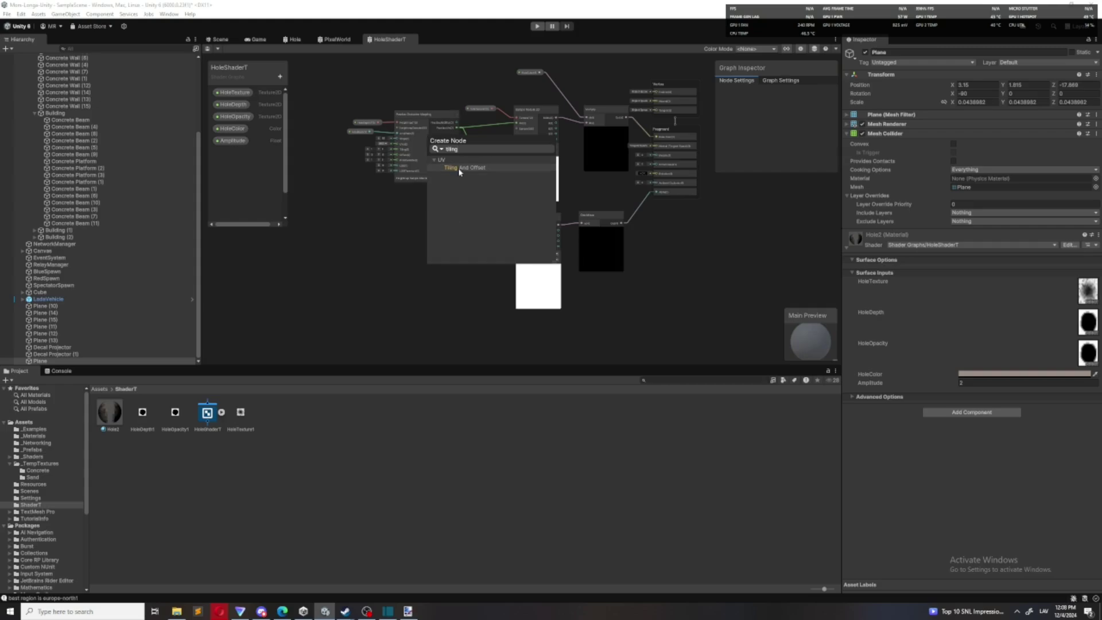
click(458, 167)
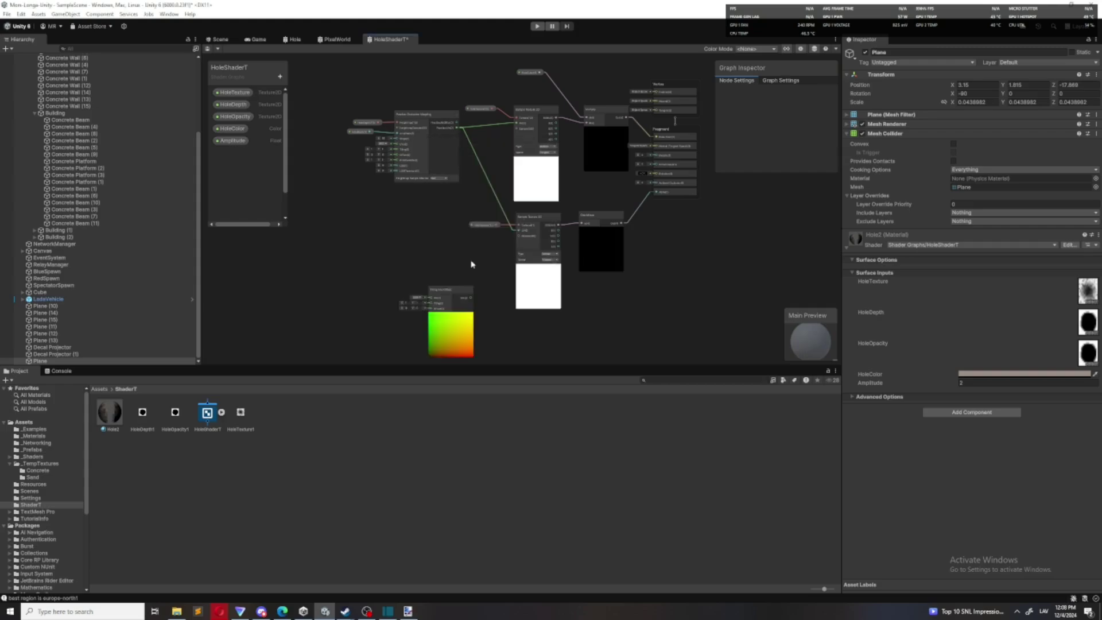
Route the ParallaxUVs output through the Tiling And Offset node into the UV input of the HoleOpacity texture sample
scroll(458, 184, up, 1)
scroll(458, 184, up, 2)
drag(455, 98, 466, 303)
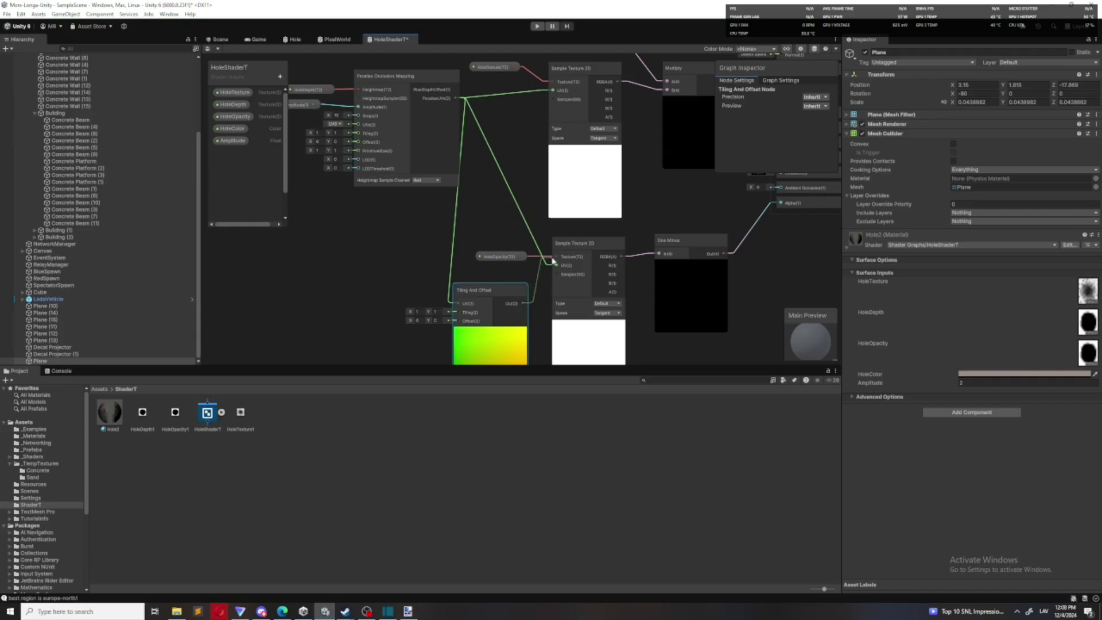
drag(556, 267, 556, 266)
drag(494, 294, 501, 278)
middle_drag(499, 337, 533, 300)
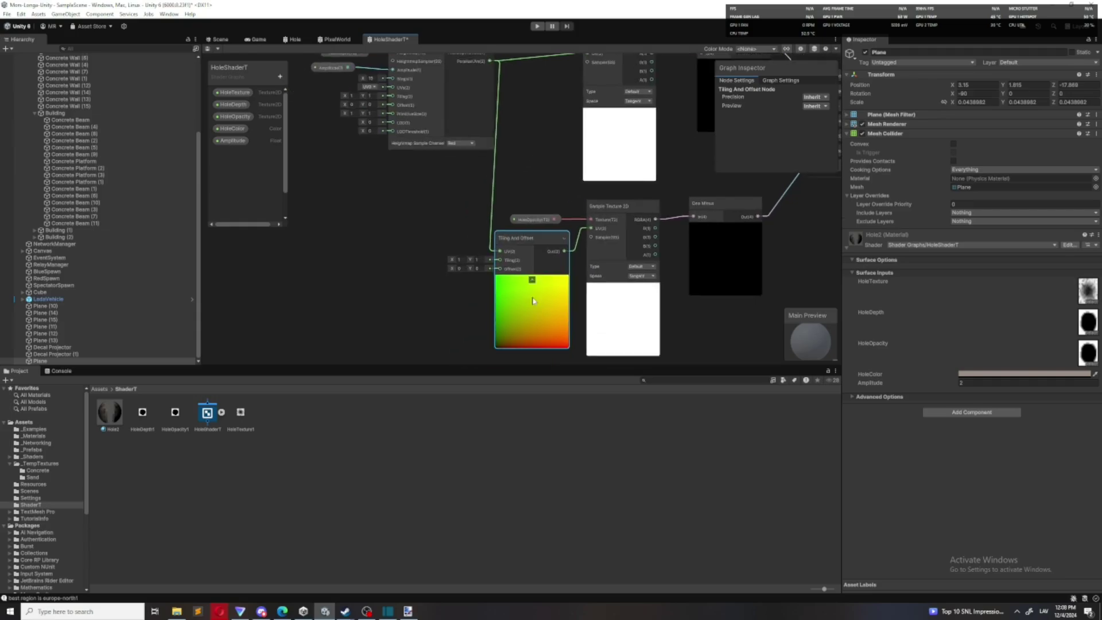
middle_drag(574, 217, 439, 217)
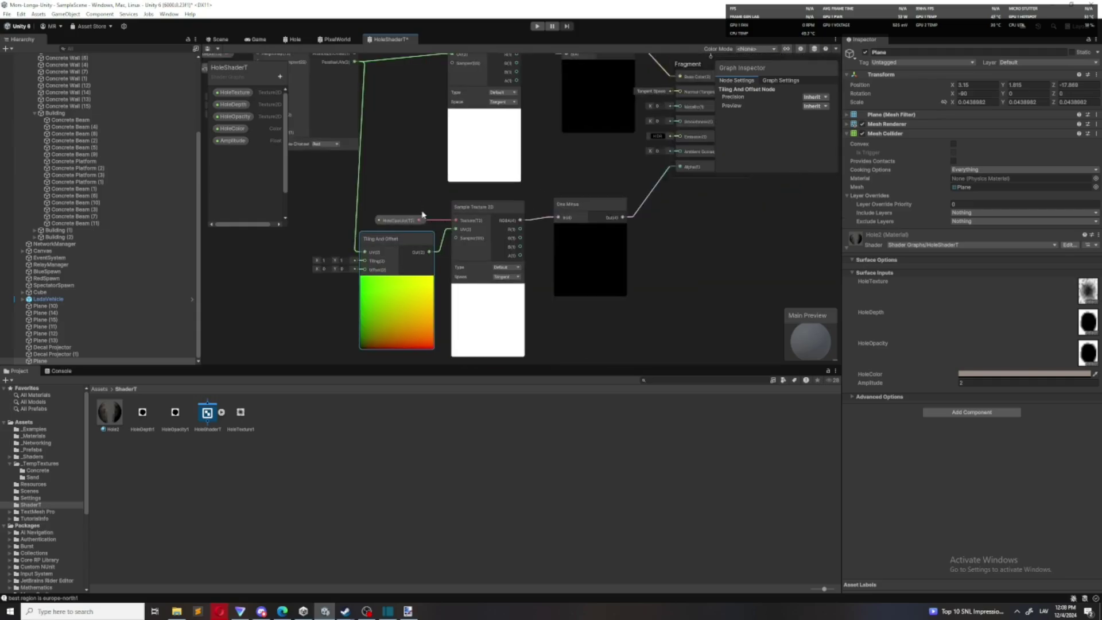
Inspect the edges of the hole on the wall from different angles in the scene
click(397, 221)
click(218, 41)
right_drag(481, 198, 581, 175)
key(a)
alt+drag(582, 175, 534, 183)
key(d)
right_drag(534, 182, 388, 198)
key(a)
Set the Tiling And Offset node's Tiling to X 0.8 and Y 0.8, and save the graph
click(388, 39)
middle_drag(363, 251, 524, 218)
scroll(524, 218, up, 4)
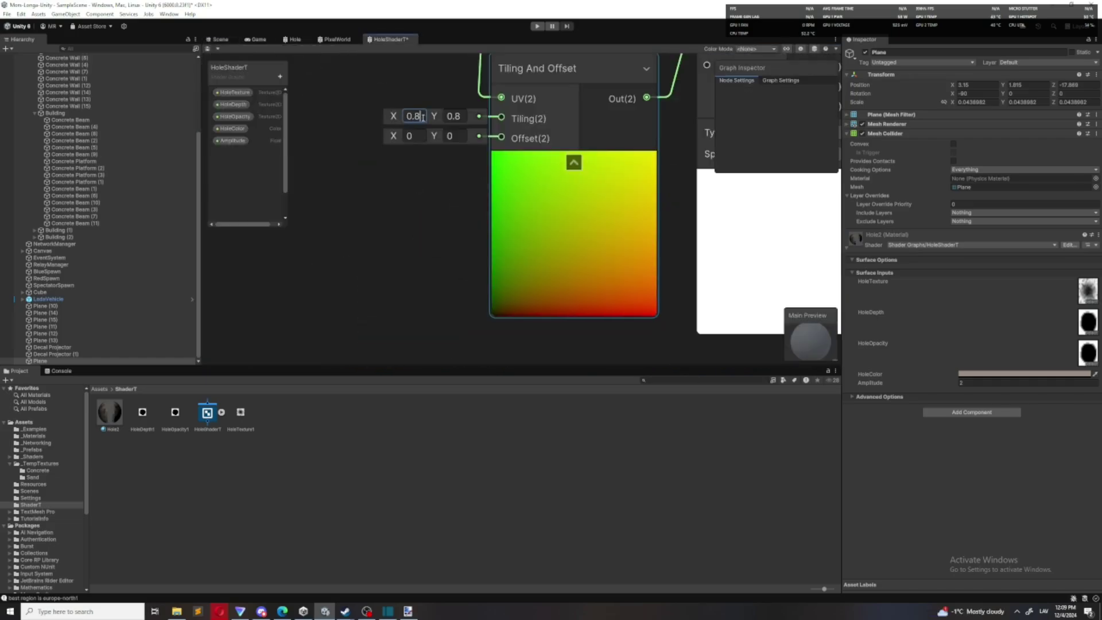
click(416, 225)
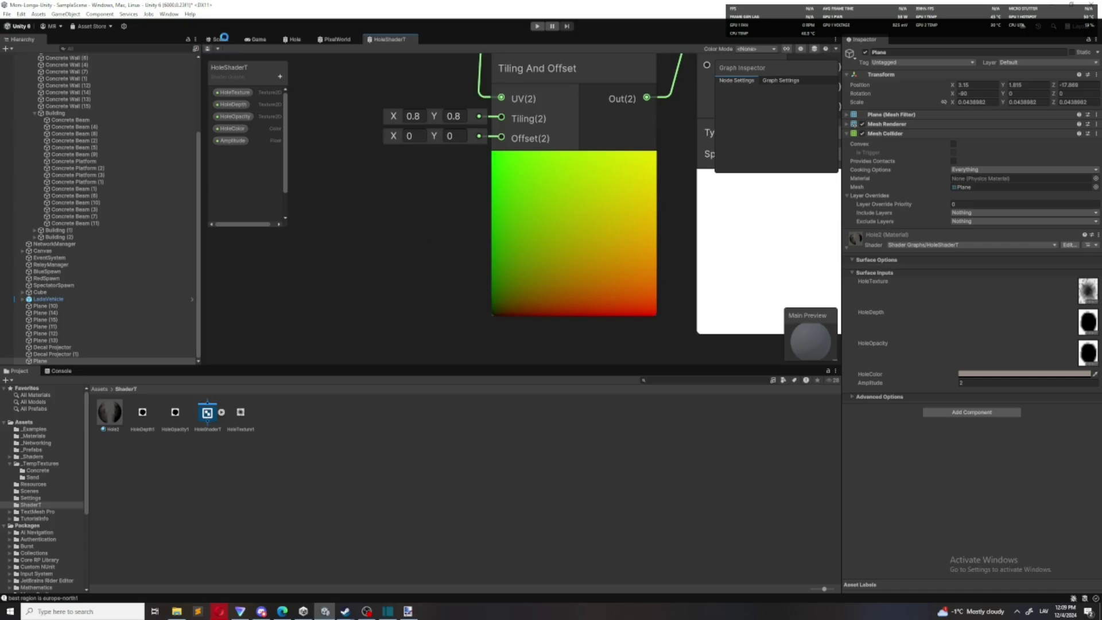
Set the Tiling And Offset node's Offset to X 0.1 and Y 0.1, and save the graph
click(412, 138)
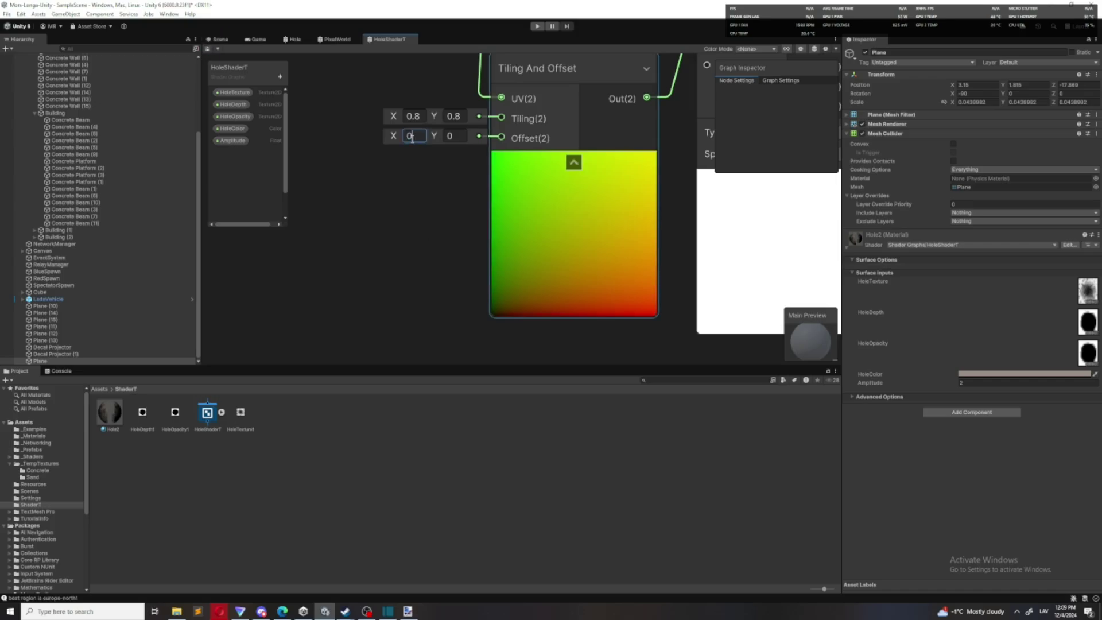
text(.2)
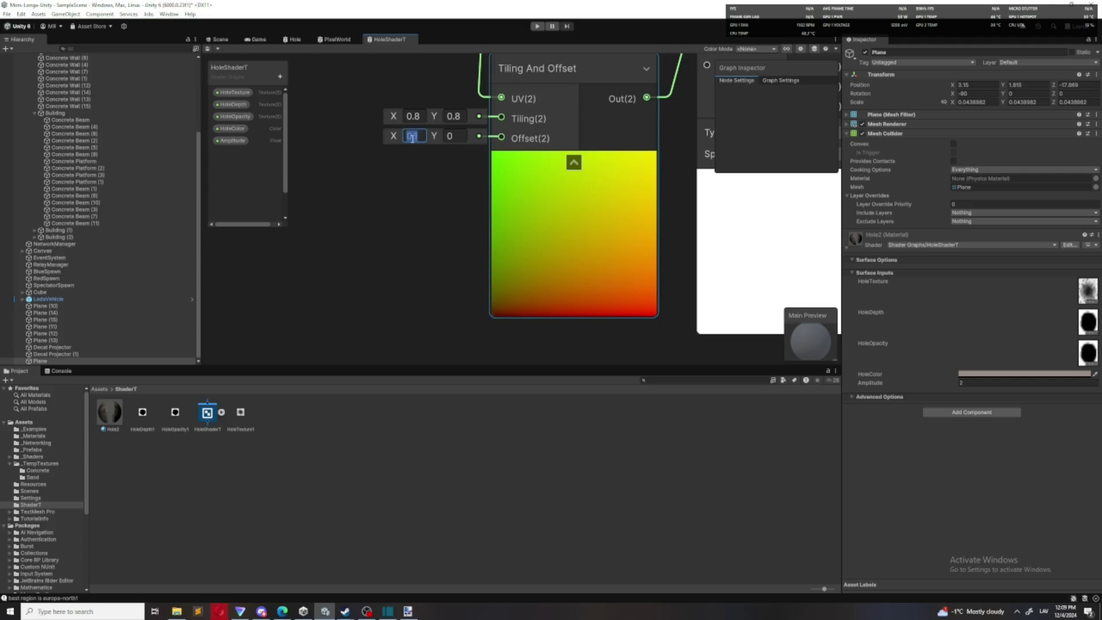
click(452, 137)
text(0.1)
click(447, 179)
click(207, 49)
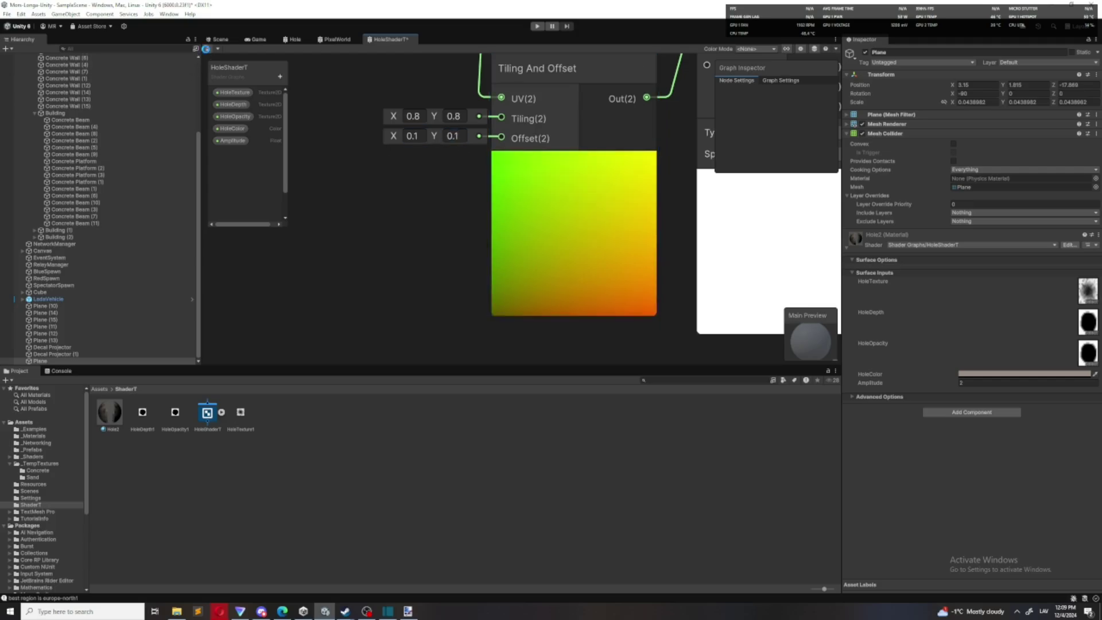
Examine the hole plane on the wall up close and from the sides with the new opacity offset applied
click(220, 40)
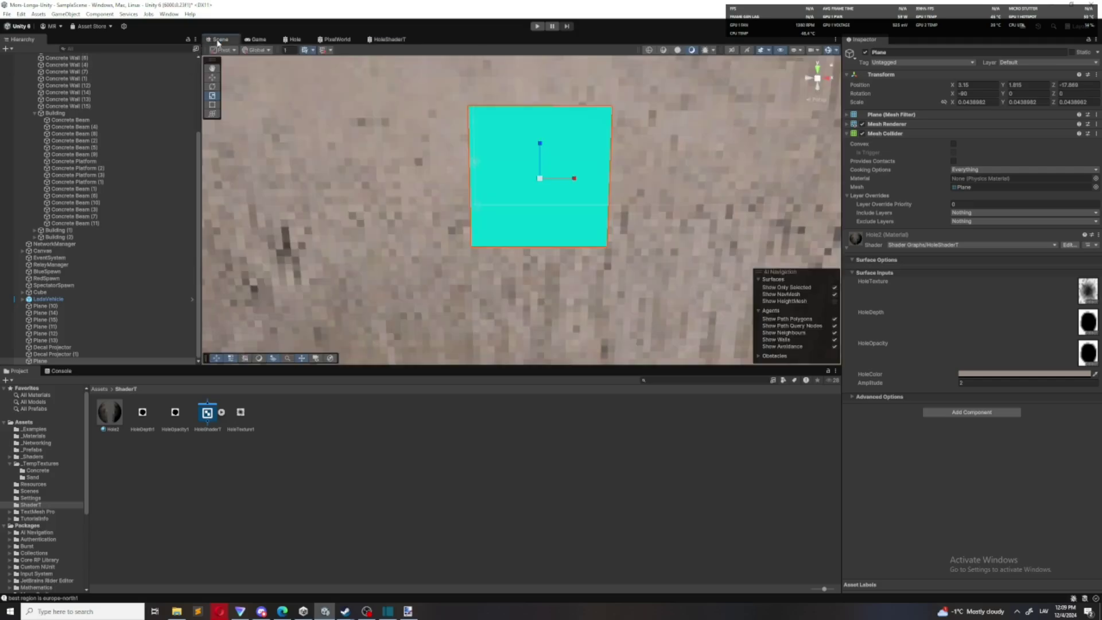
key(w)
right_drag(375, 224, 571, 198)
key(a)
key(s)
click(656, 159)
click(712, 117)
key(w)
right_drag(720, 154, 512, 154)
key(a)
key(d)
alt+drag(511, 155, 608, 155)
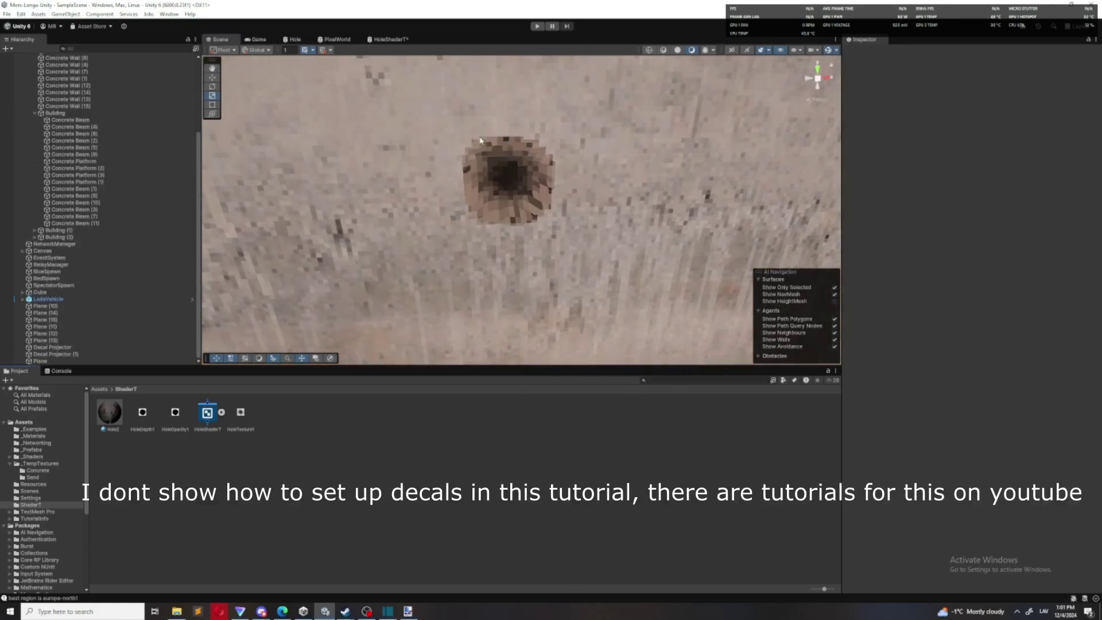
click(480, 195)
alt+drag(481, 195, 507, 229)
click(369, 211)
scroll(505, 222, up, 3)
click(498, 227)
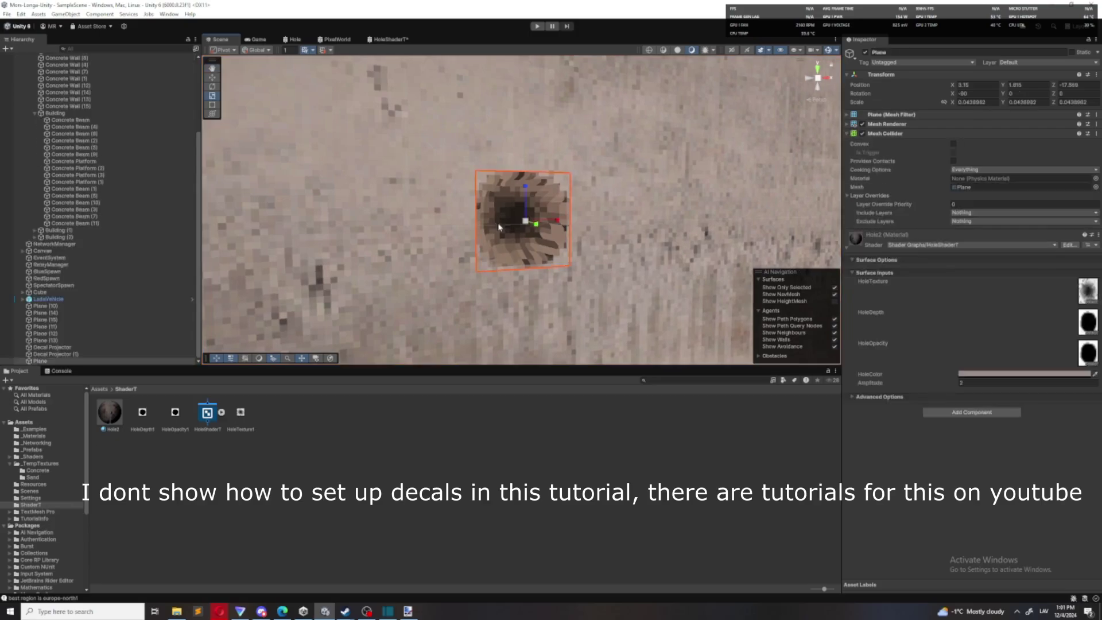
Change the HoleShaderT graph's Universal target Material to Decal and save the graph
click(339, 440)
click(386, 39)
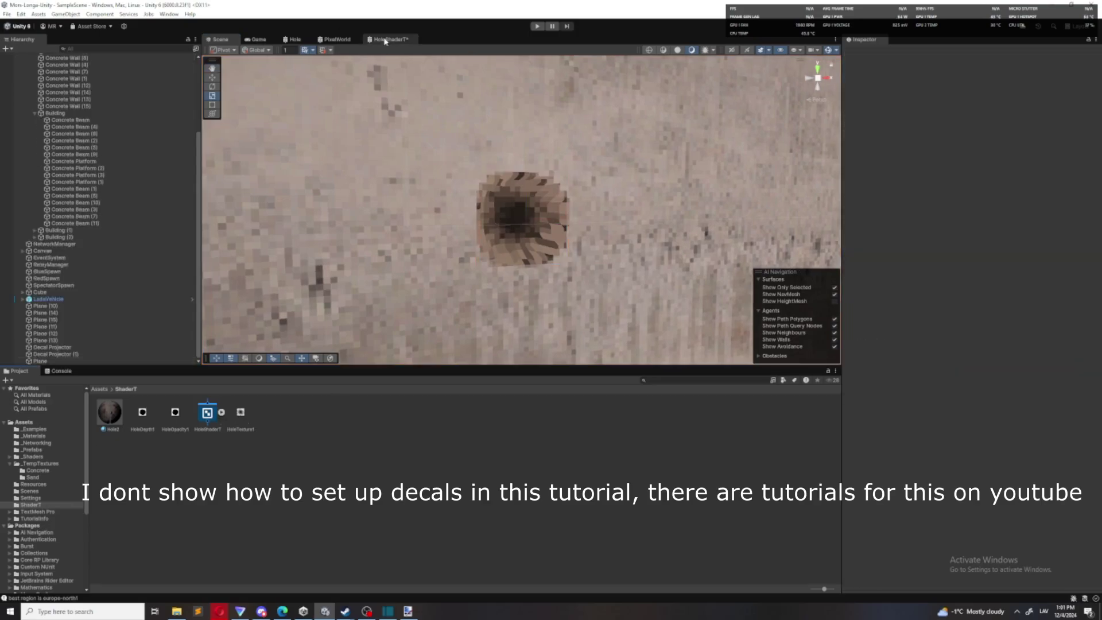
click(789, 81)
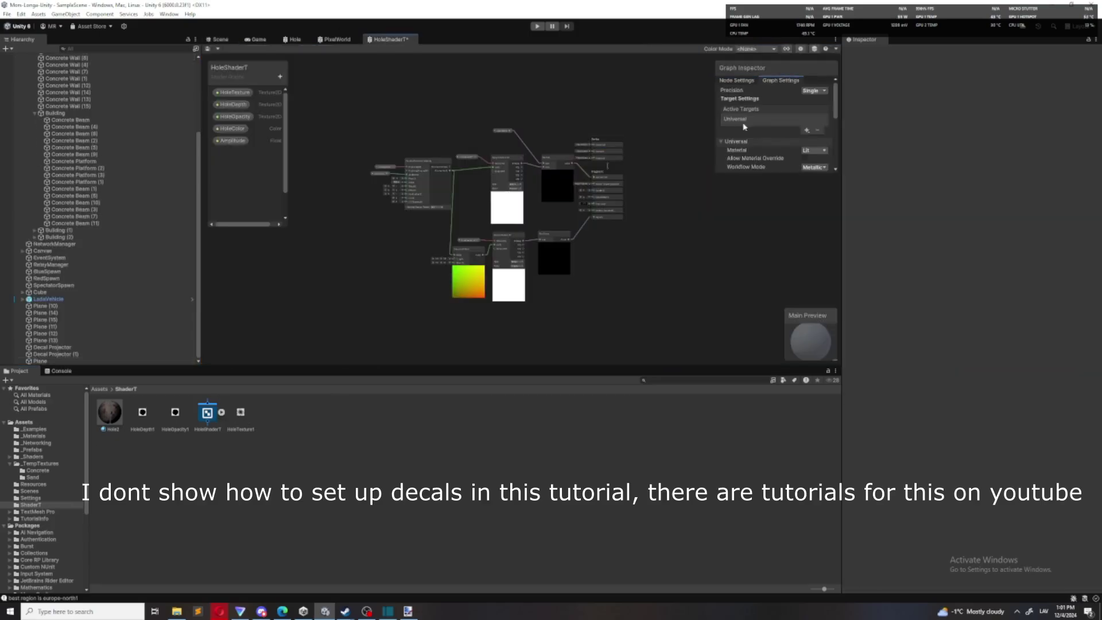
scroll(761, 141, down, 2)
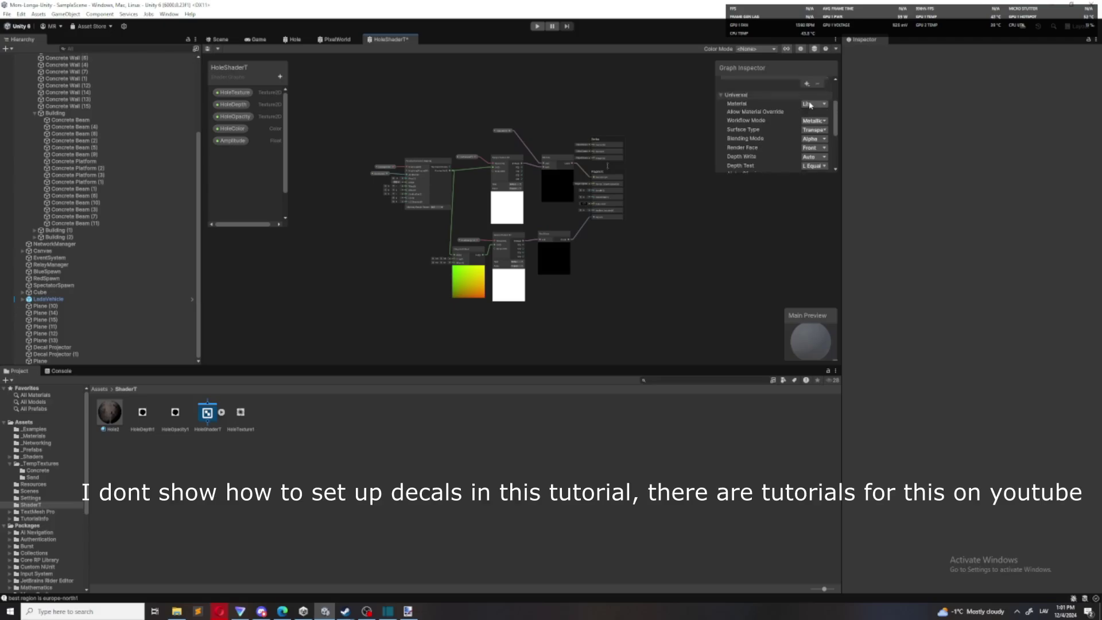
click(810, 104)
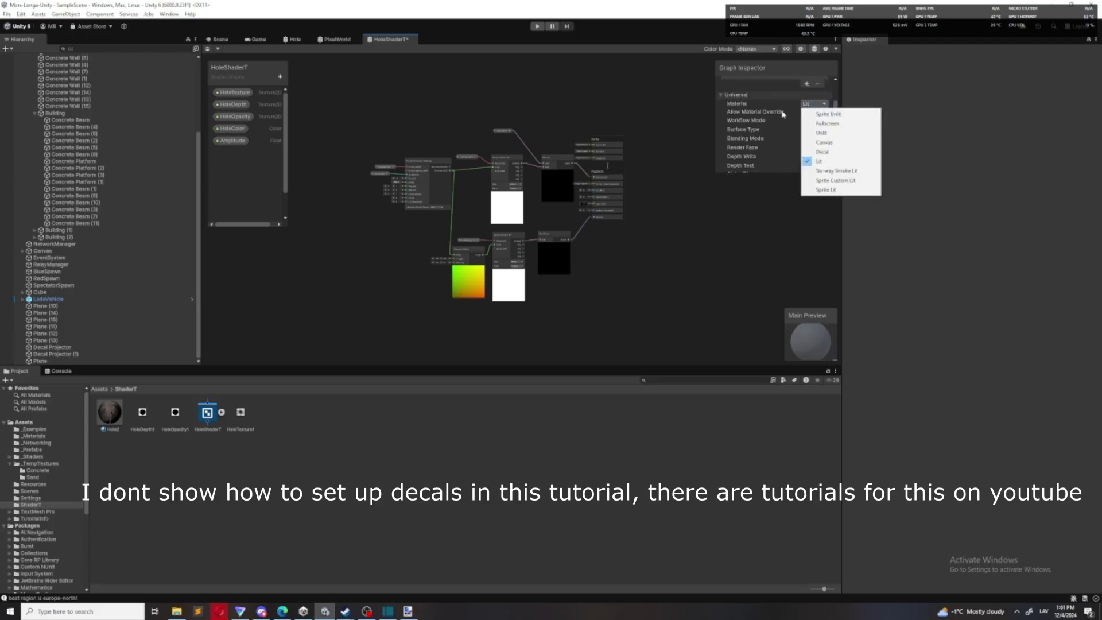
click(825, 152)
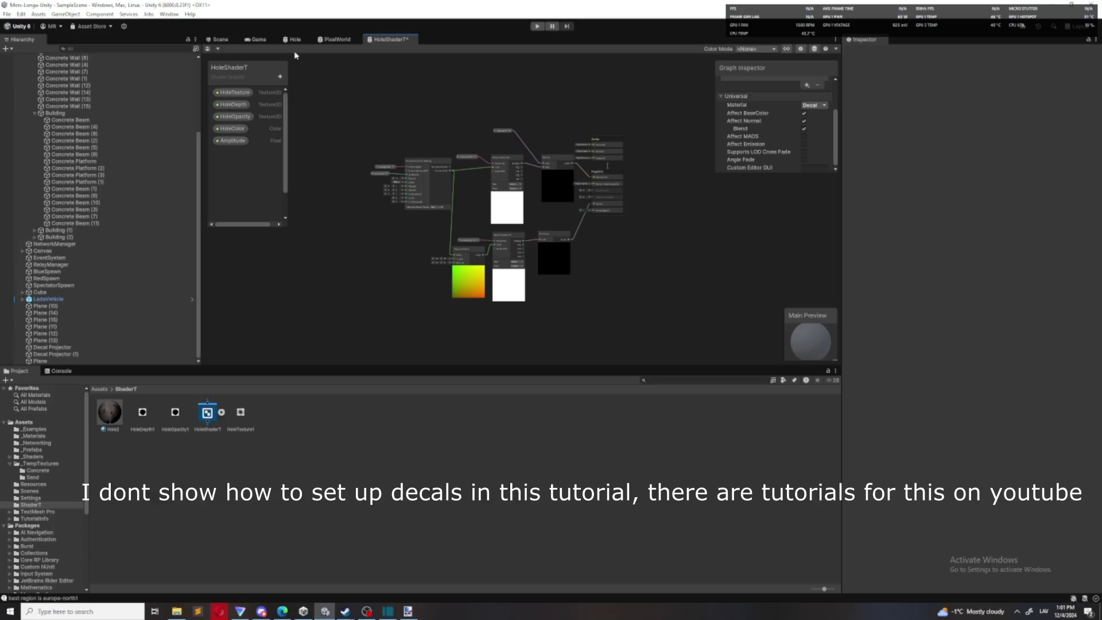
click(207, 51)
Select Decal Projector (1) in front of the concrete wall and assign the Hole2 material to it
click(224, 39)
right_drag(380, 215, 312, 219)
scroll(522, 222, up, 3)
click(522, 222)
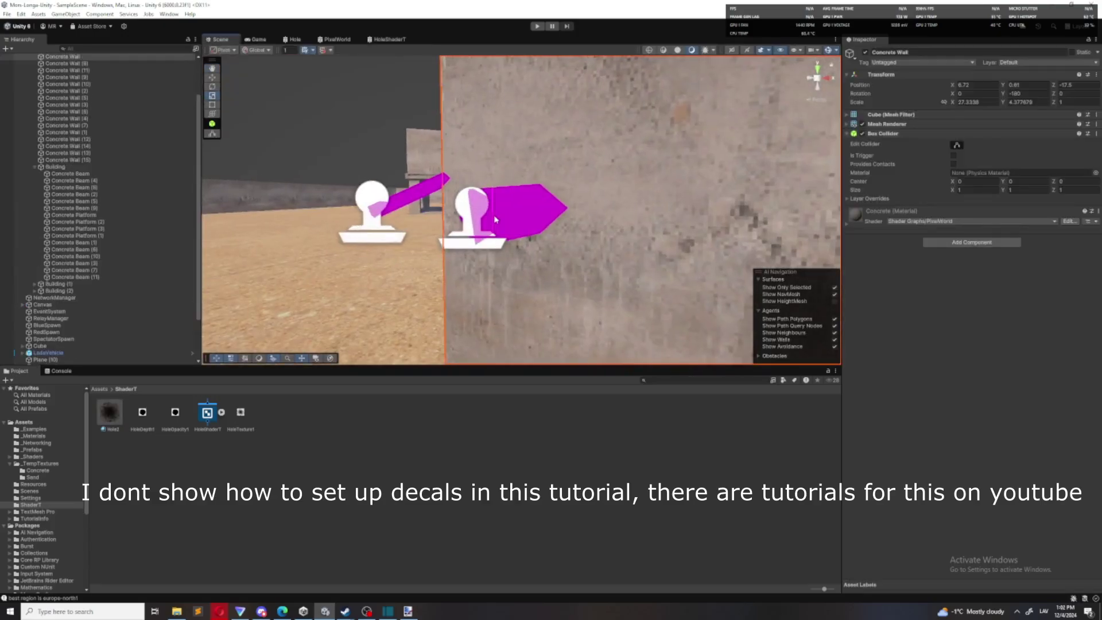
click(472, 221)
right_drag(471, 219, 495, 258)
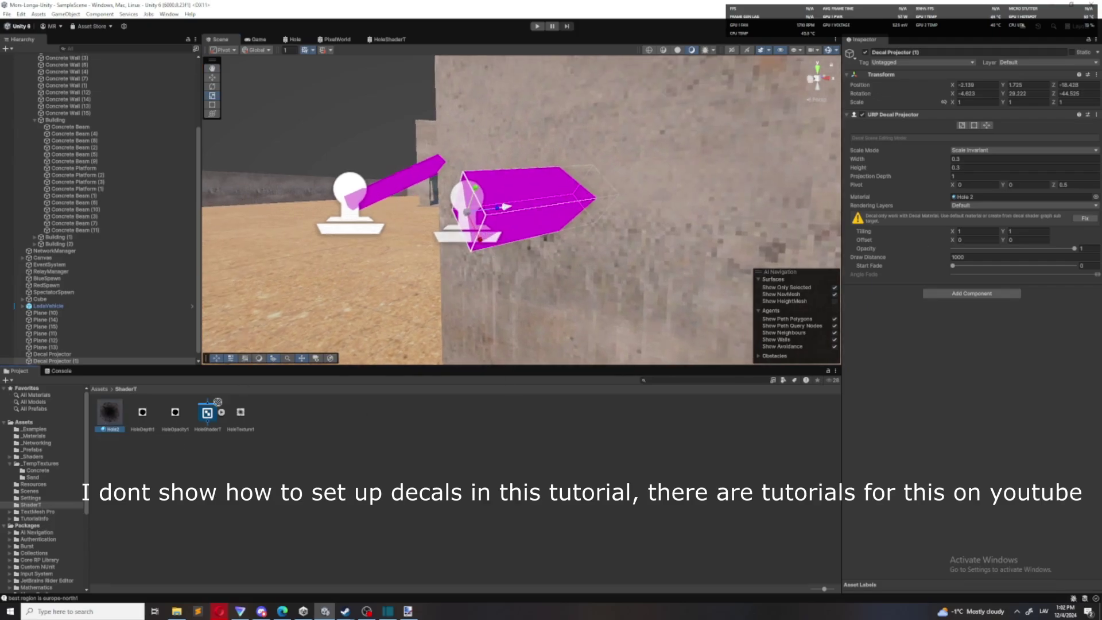
click(963, 200)
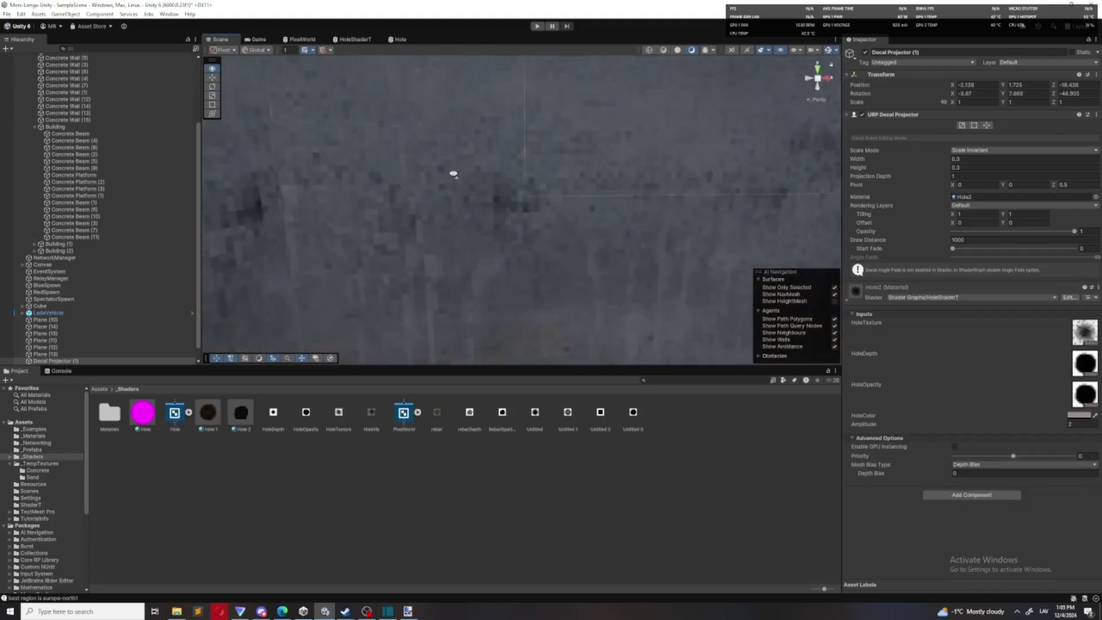
Set Normal Alpha in HoleShaderT's Fragment block to 0 and save the graph
right_drag(494, 189, 659, 122)
click(658, 122)
click(553, 188)
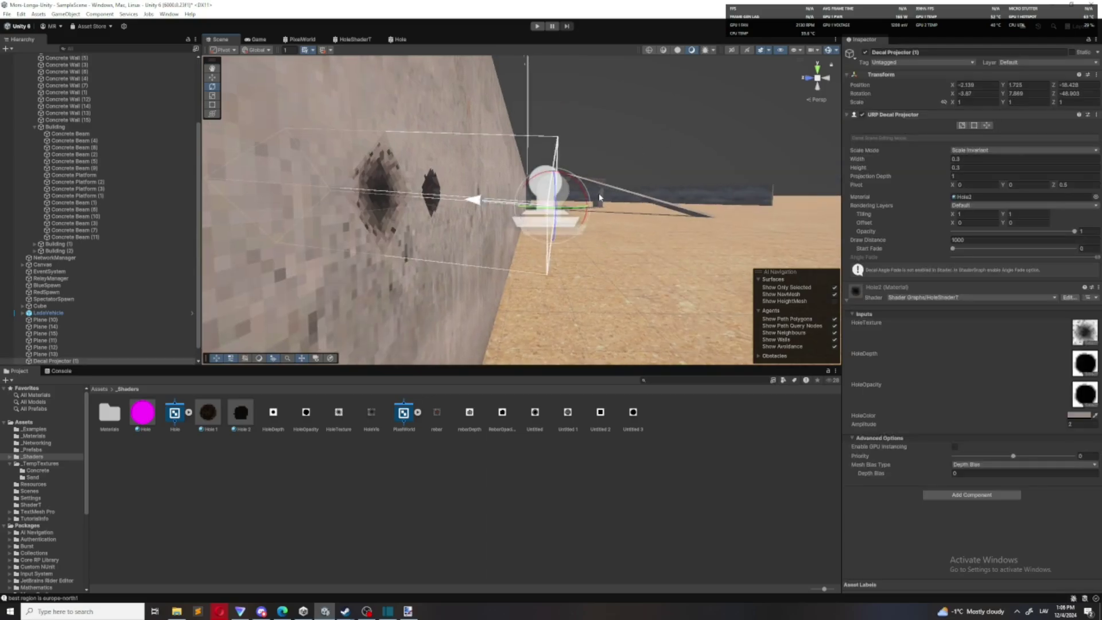
right_drag(552, 189, 433, 194)
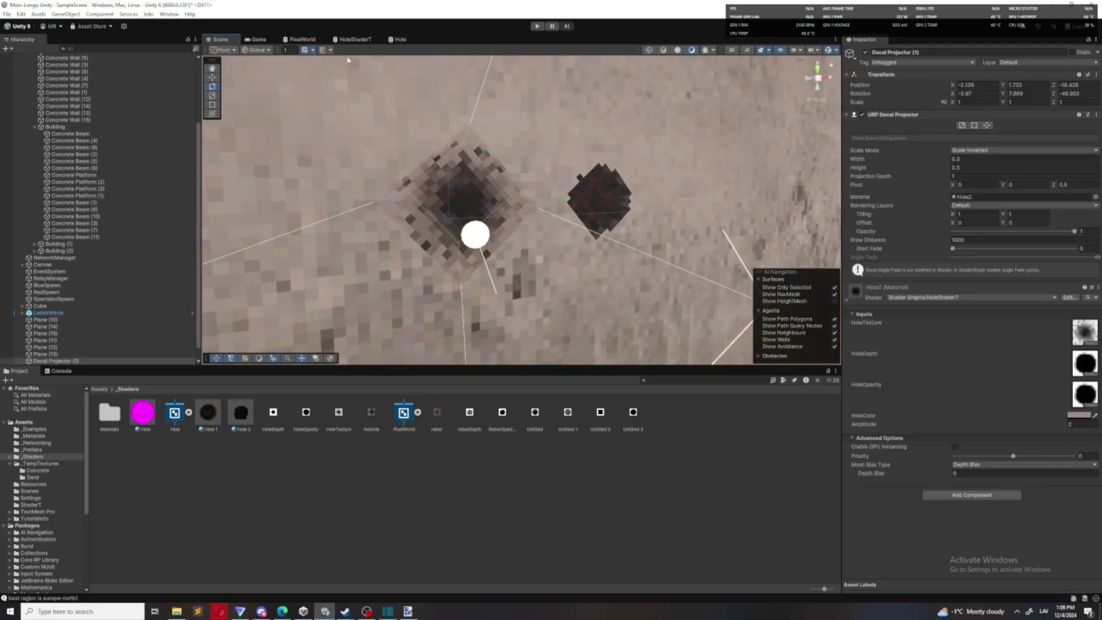
click(363, 41)
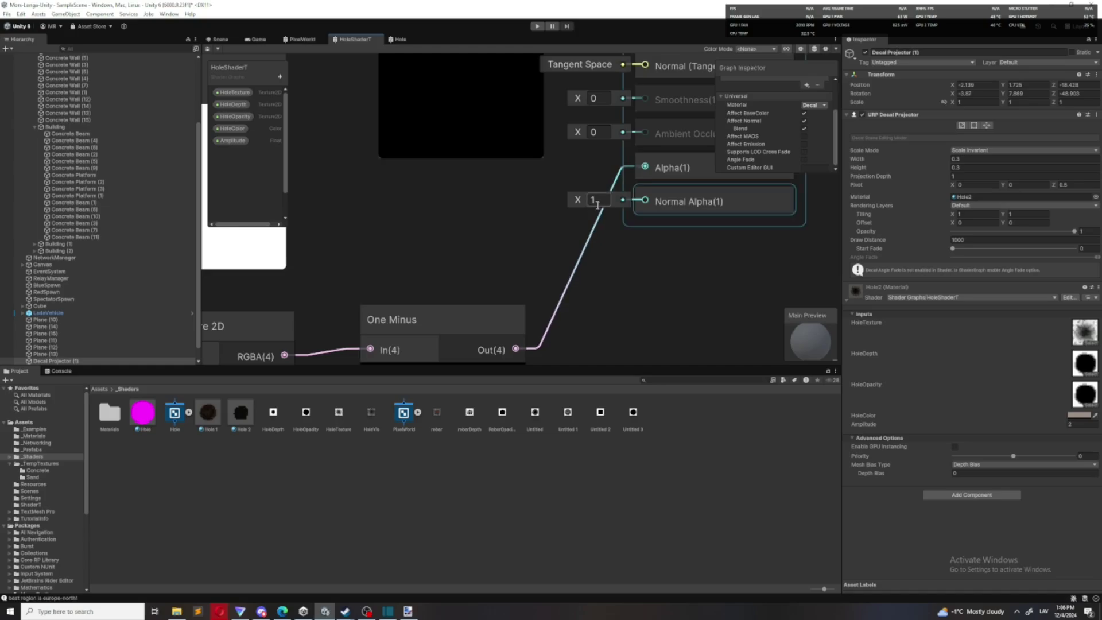
click(641, 254)
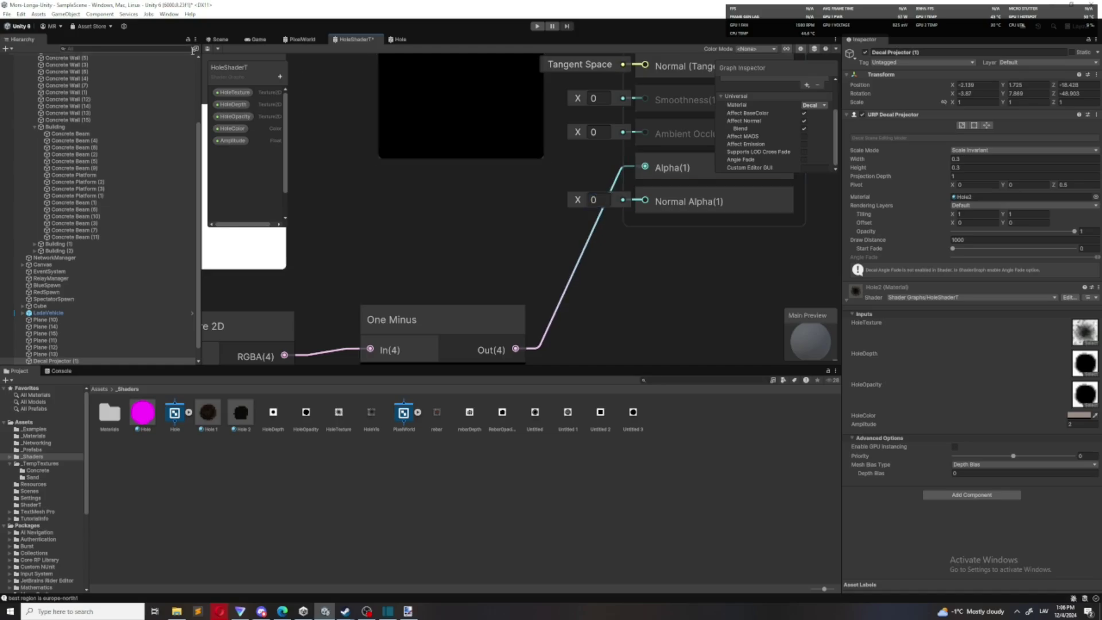
Check the projected hole decals on the wall in the scene after the Normal Alpha change
click(218, 39)
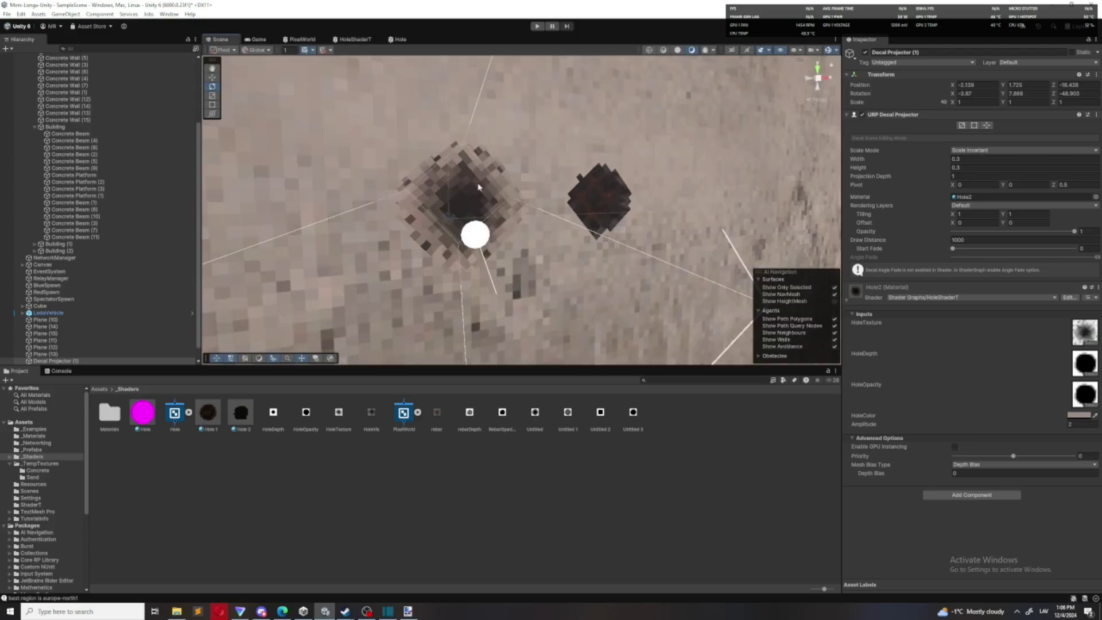
key(w)
right_drag(495, 186, 473, 216)
key(s)
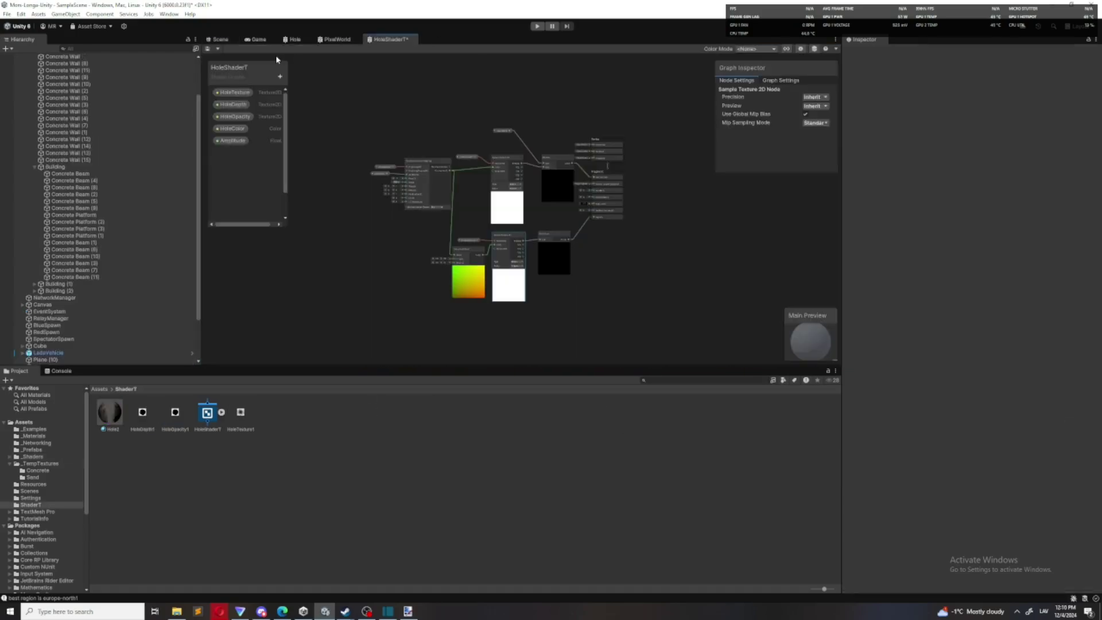
View the plane-based hole on the concrete wall from an oblique angle in the scene
click(256, 40)
click(220, 40)
right_drag(442, 209, 534, 230)
right_drag(486, 114, 508, 112)
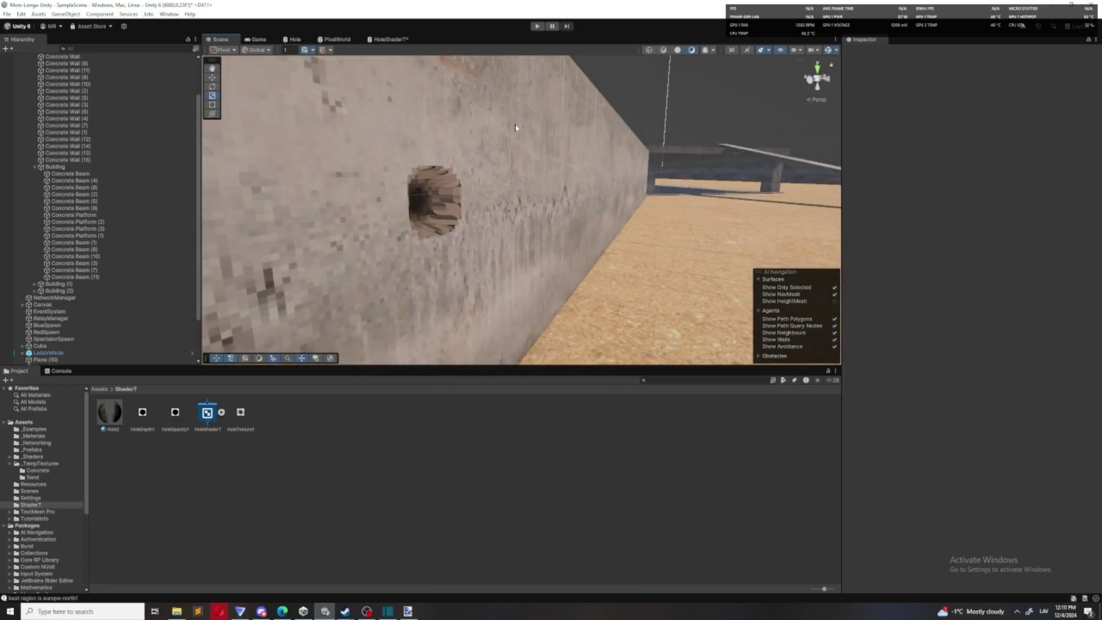